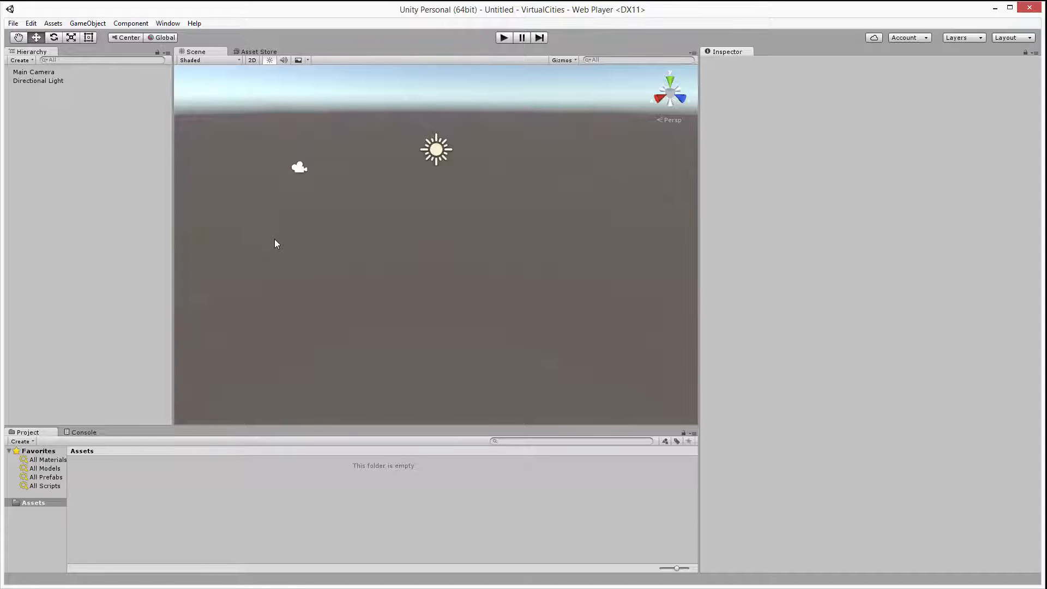
Fly through the Scene view to examine the camera and light from different angles and distances.
mouse_move(273, 243)
right_down()
mouse_move(486, 238)
mouse_move(563, 251)
mouse_move(339, 231)
mouse_move(295, 281)
mouse_move(297, 215)
mouse_move(294, 269)
mouse_move(284, 233)
right_up()
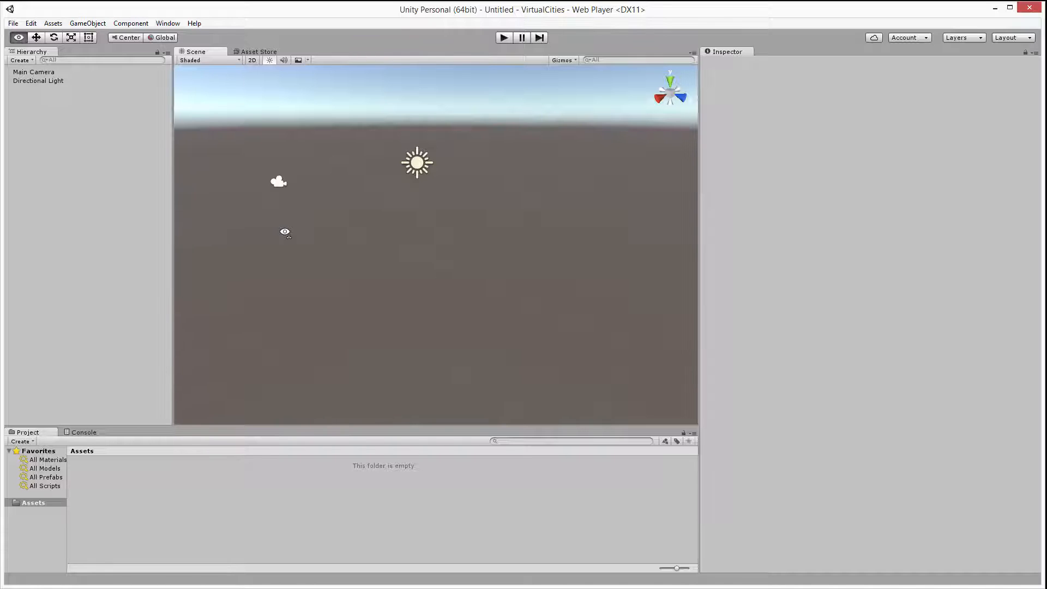
right_drag(285, 232, 291, 233)
key(s)
key(w)
key(a)
key(d)
key(e)
key(q)
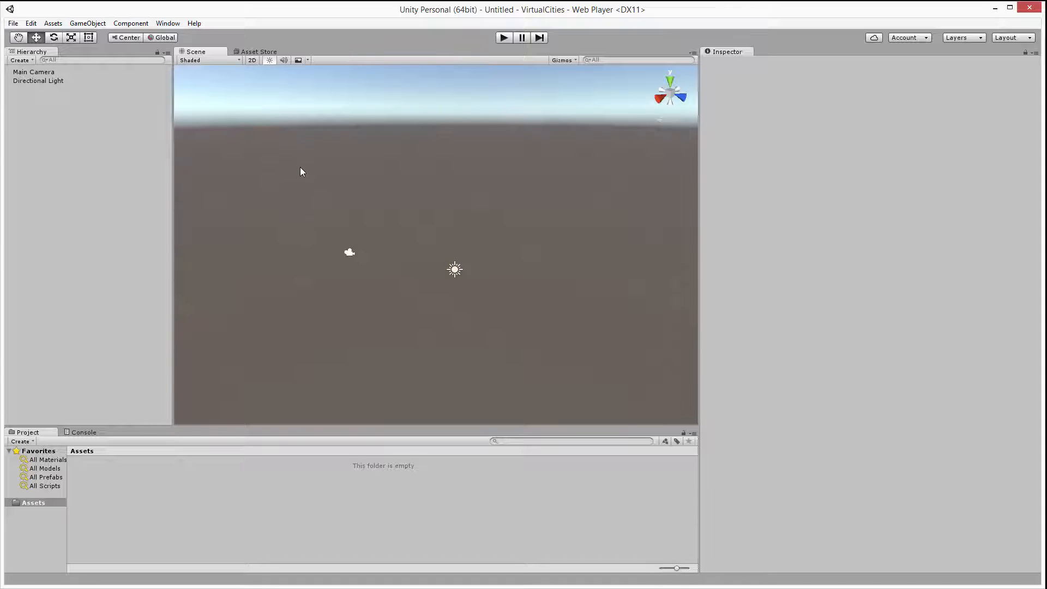
Switch the editor to the Default window layout and detach the Game view from the main window.
click(168, 22)
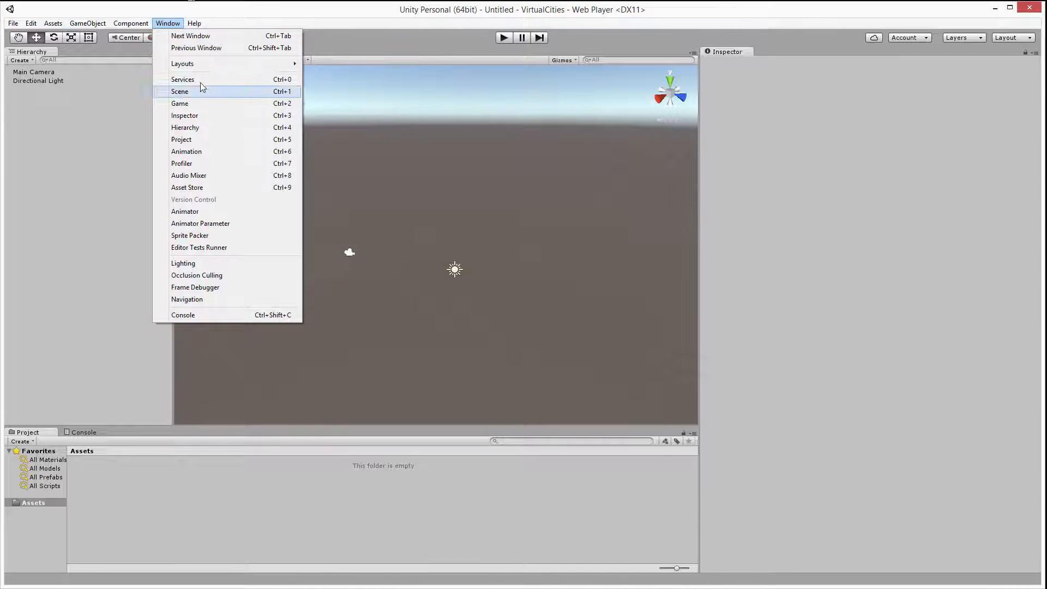
mouse_move(251, 66)
click(333, 87)
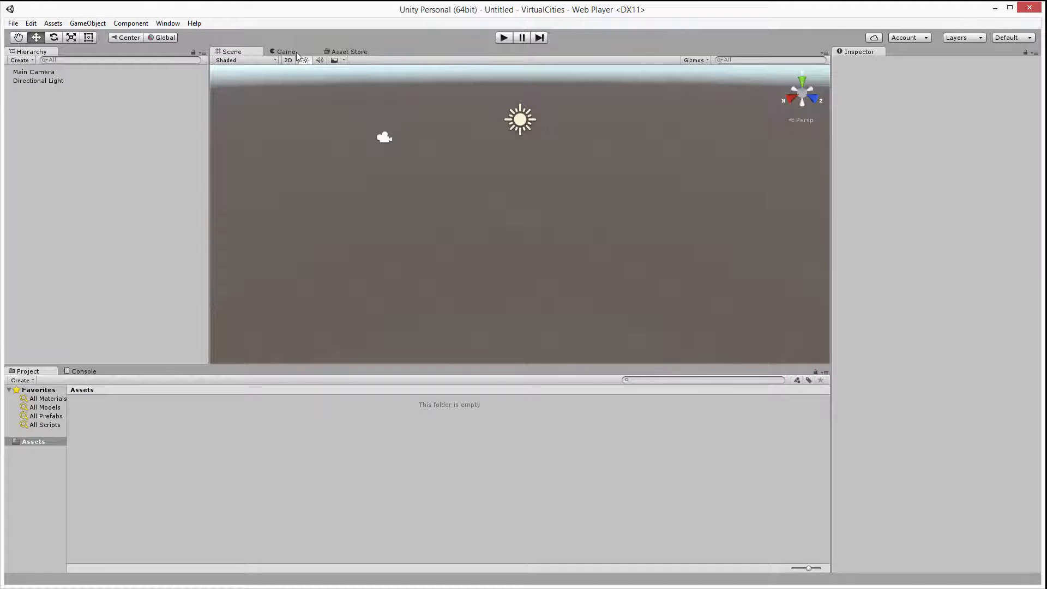
drag(284, 55, 46, 110)
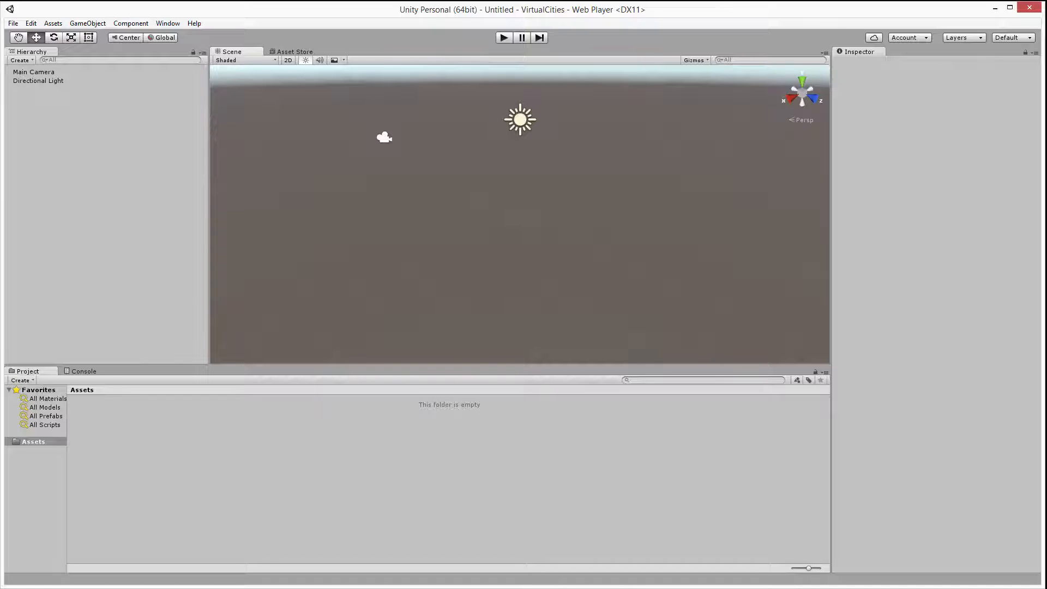
Inspect the component properties of the Main Camera and the Directional Light, leaving nothing selected.
click(47, 74)
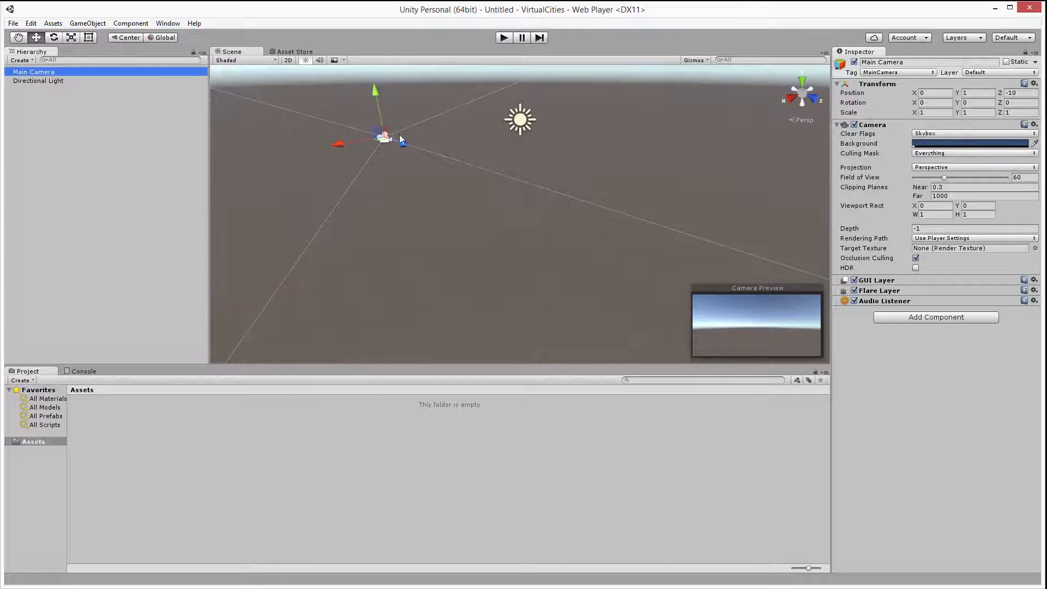
click(48, 80)
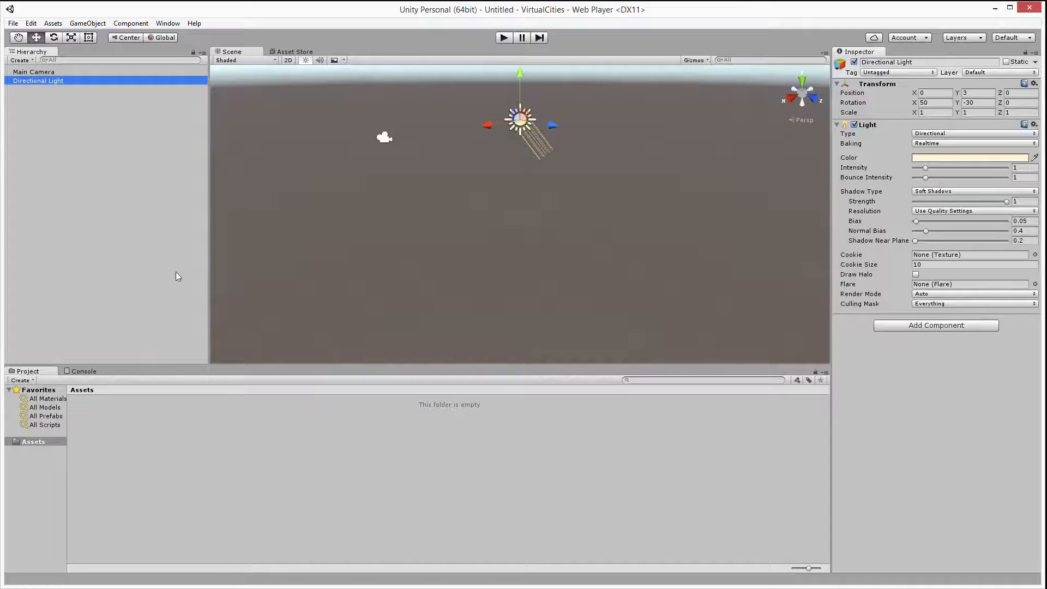
click(152, 284)
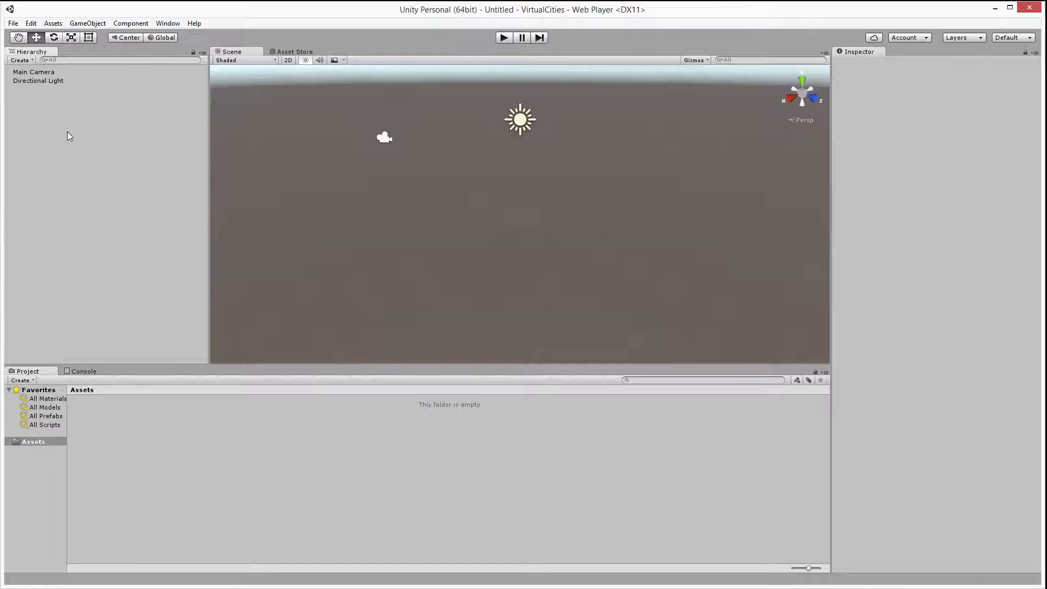
Start saving the scene under a new name, creating and opening a VirtualCities folder inside the project's Assets folder.
click(10, 25)
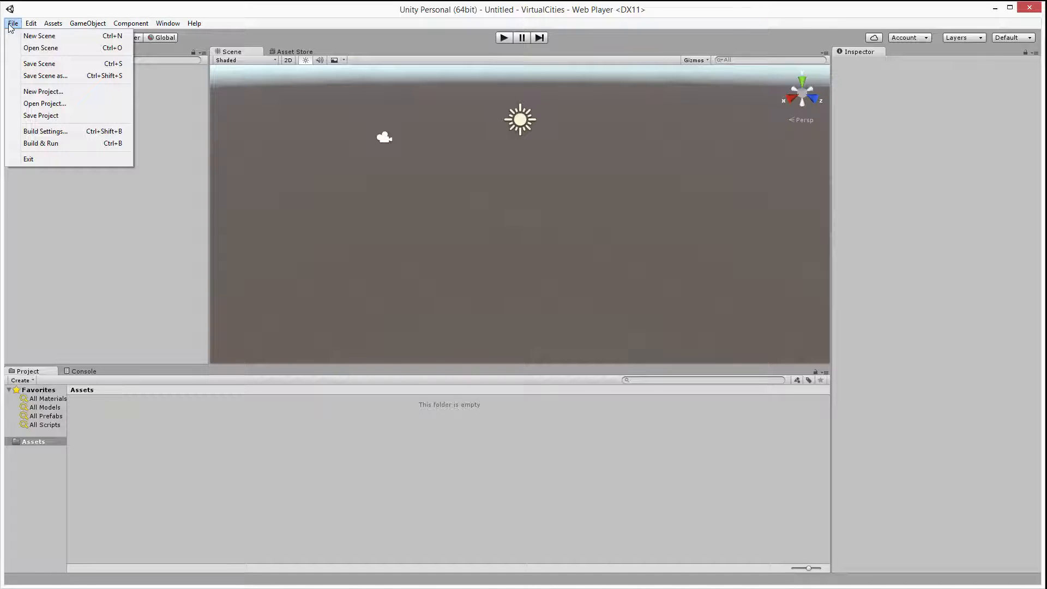
click(67, 74)
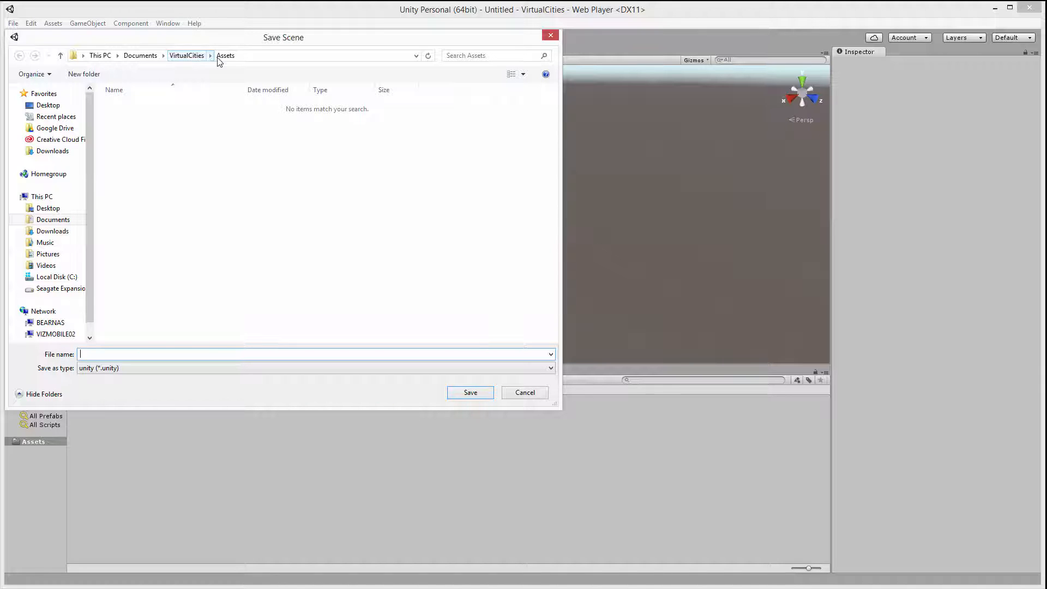
right_click(147, 113)
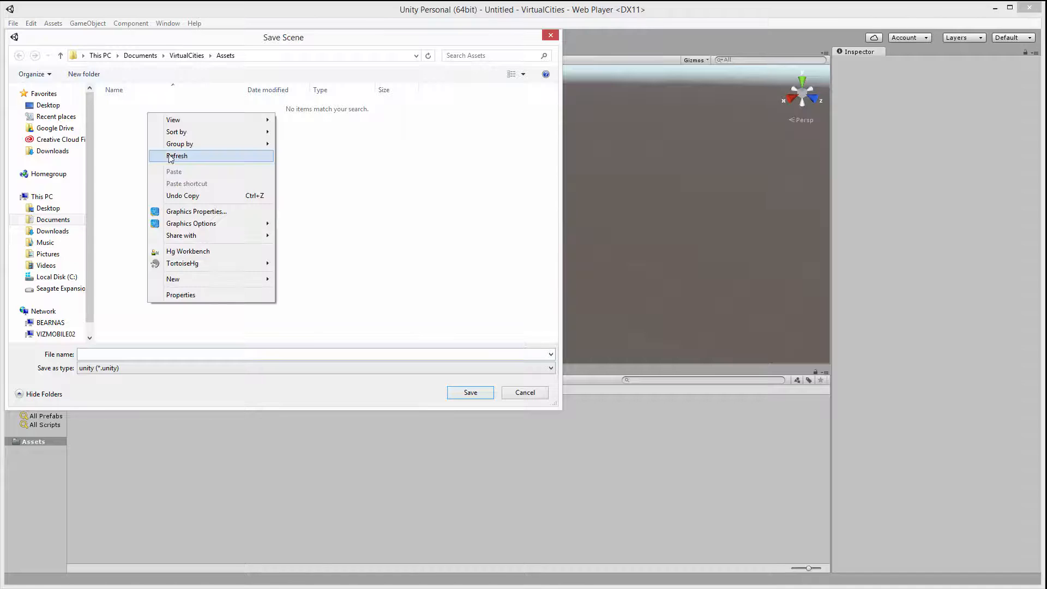
mouse_move(231, 280)
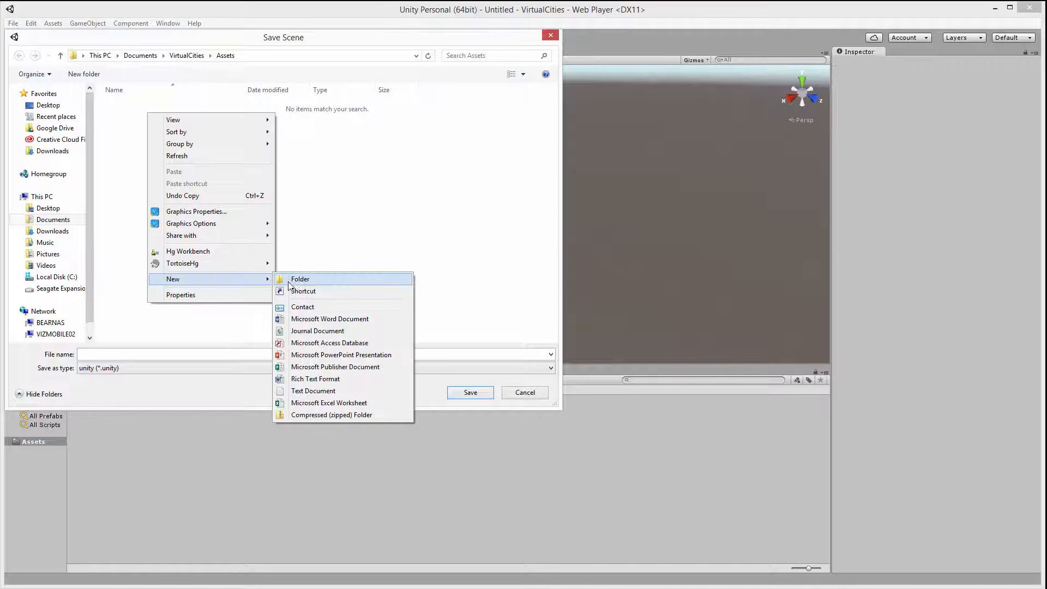
click(320, 281)
text(Vir)
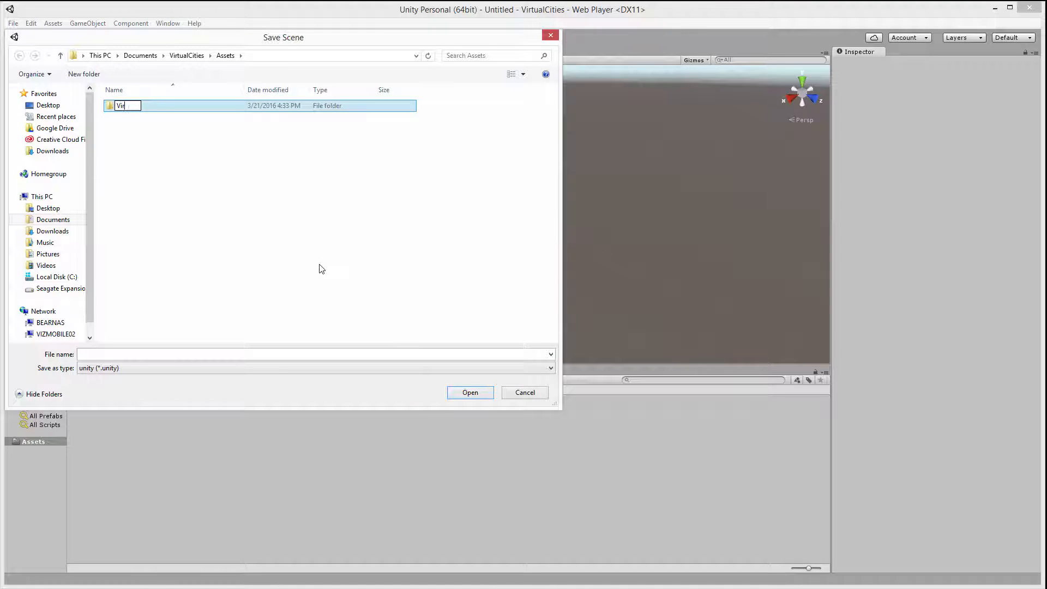
text(tualCities)
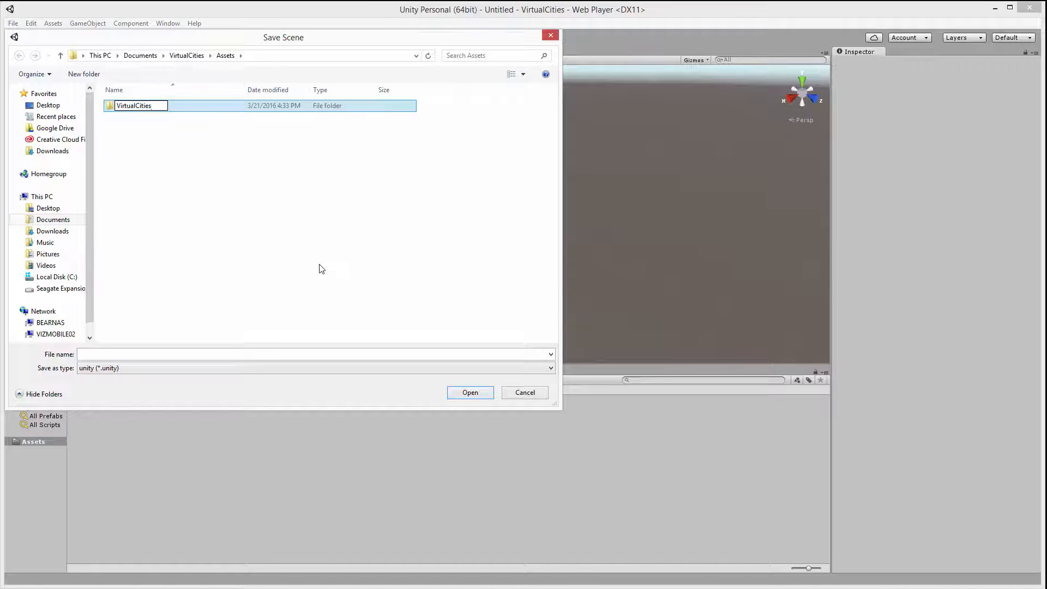
key(Return)
double_click(141, 106)
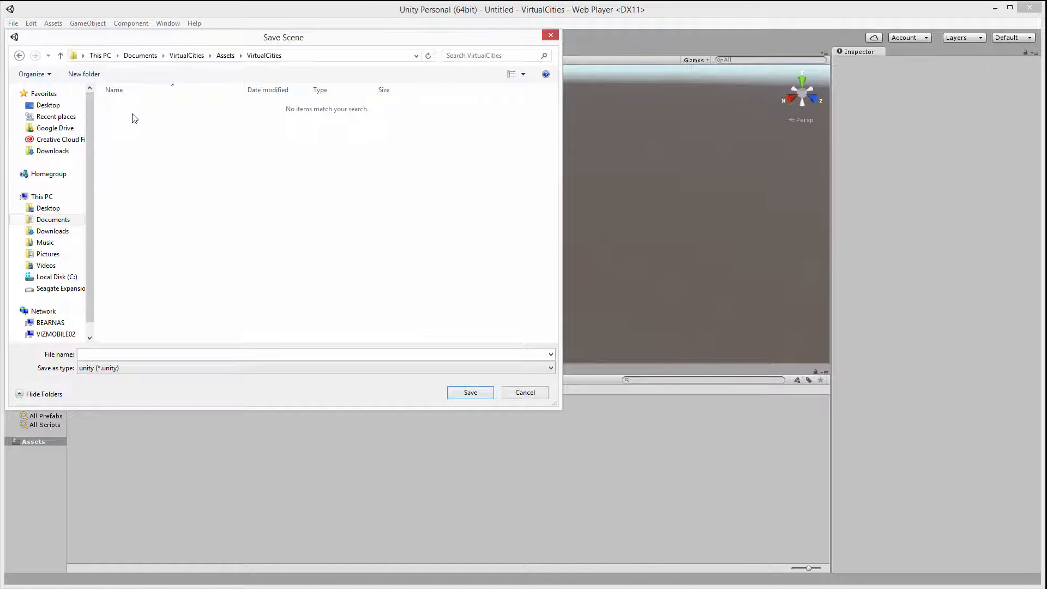
Create a Scenes folder inside Assets/VirtualCities and open it as the save location.
right_click(132, 114)
mouse_move(192, 280)
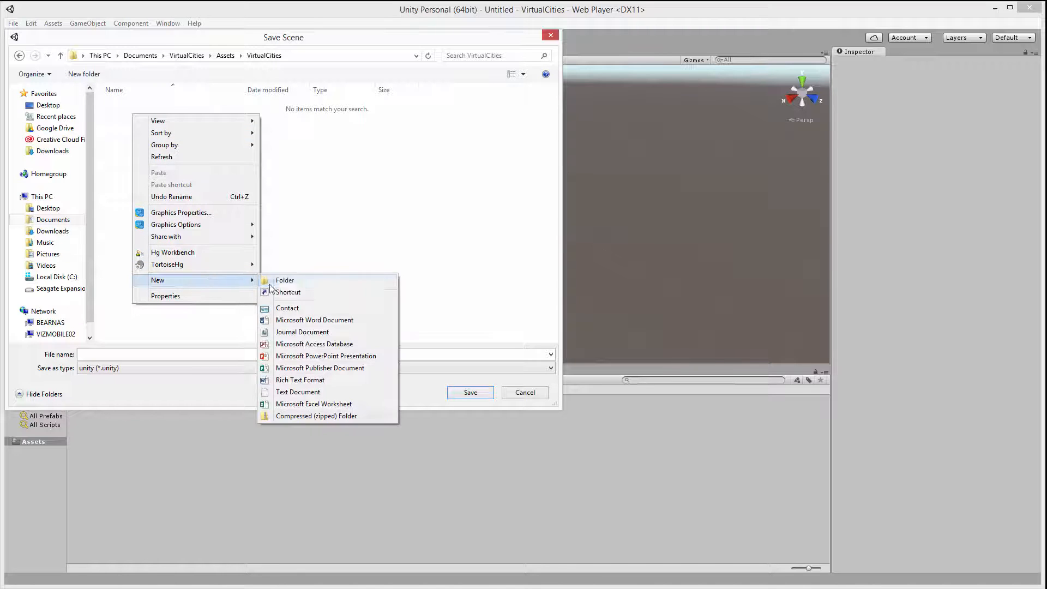
click(278, 280)
text(Scenes)
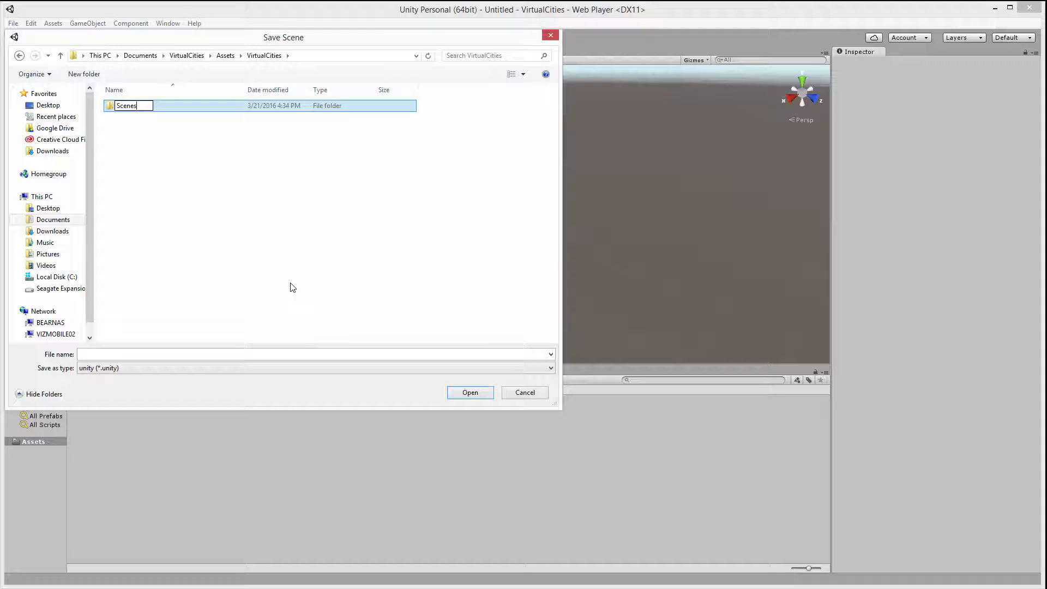
key(Return)
double_click(184, 110)
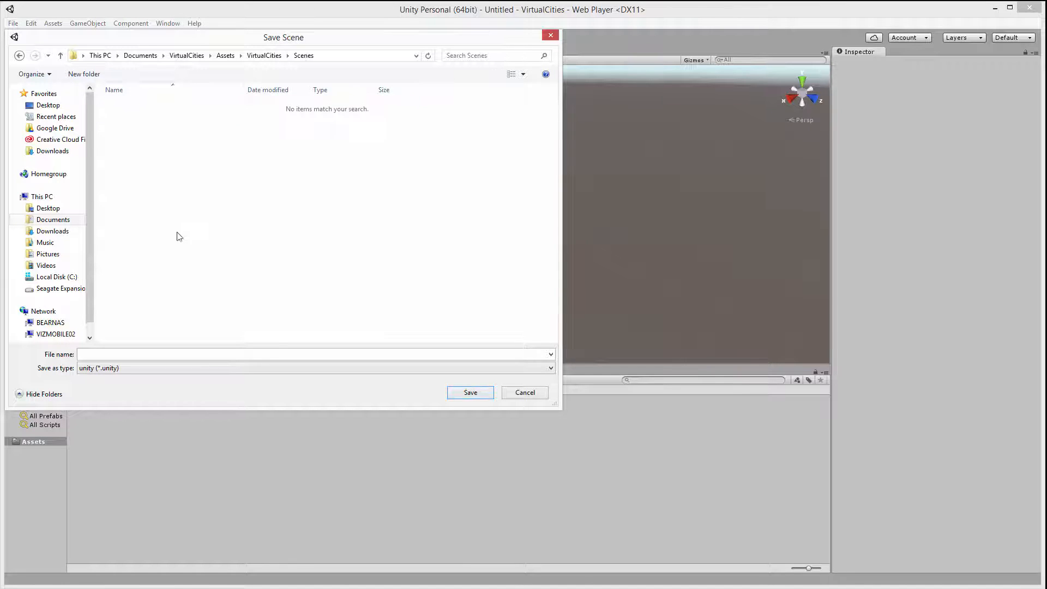
Save the scene as DevelopmentScene in the Scenes folder.
click(221, 353)
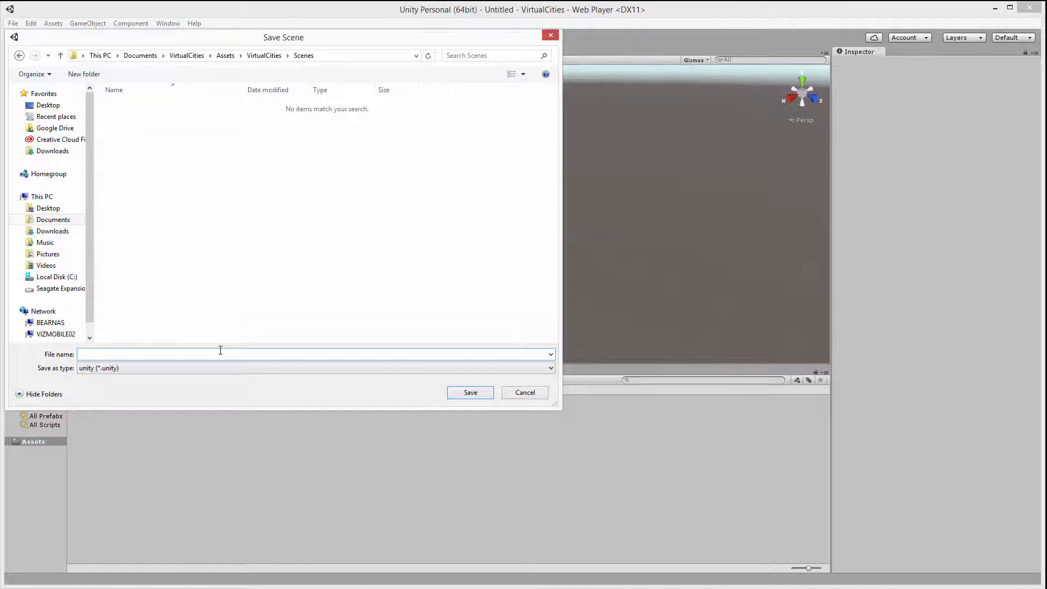
text(DevelopmentScene)
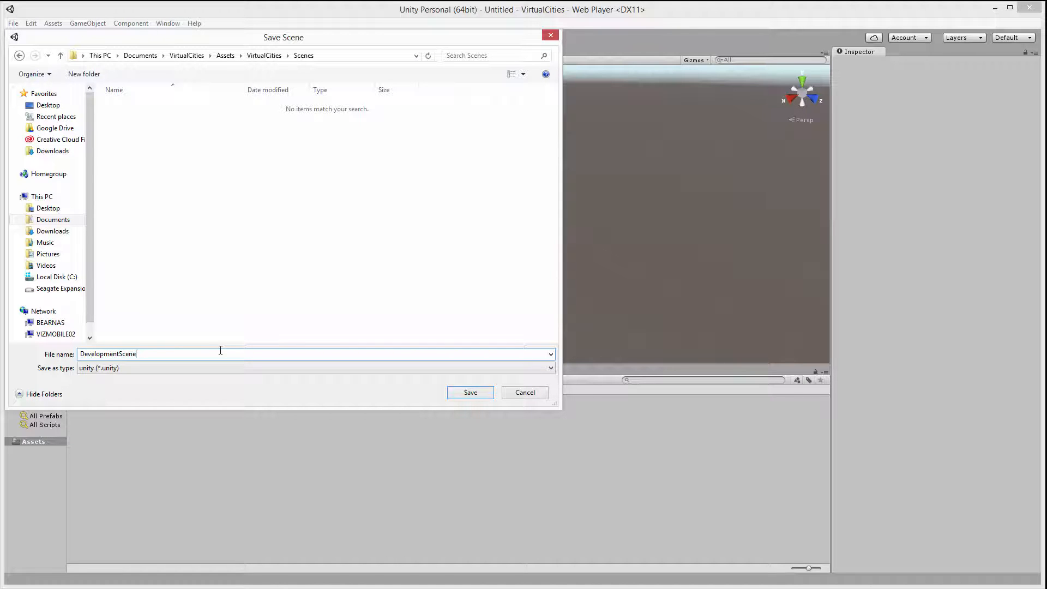
key(Return)
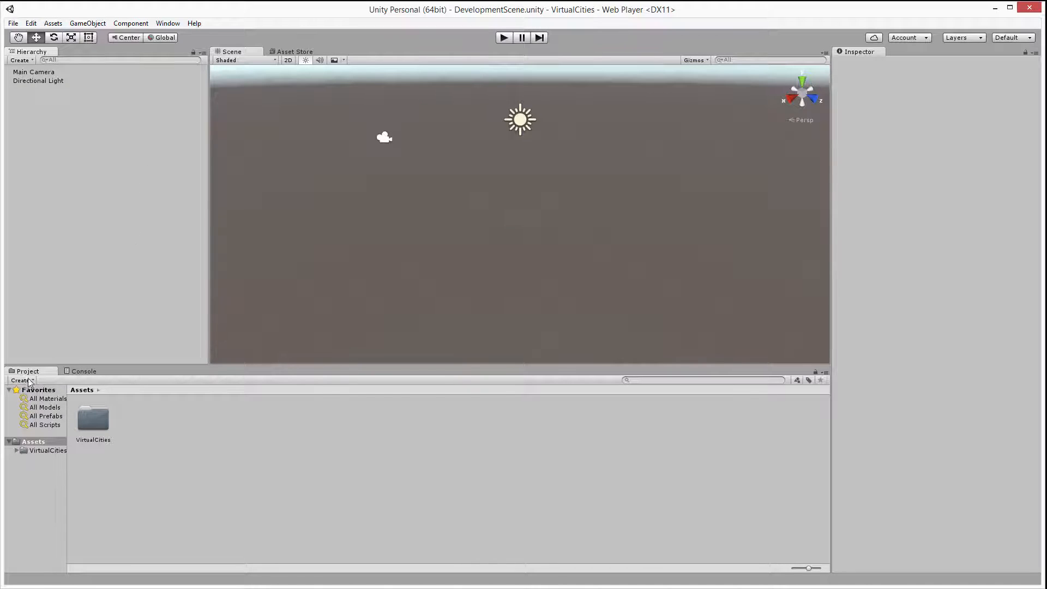
Expand the VirtualCities folder in the project assets and view the contents of its Scenes subfolder.
click(16, 451)
click(48, 450)
click(48, 460)
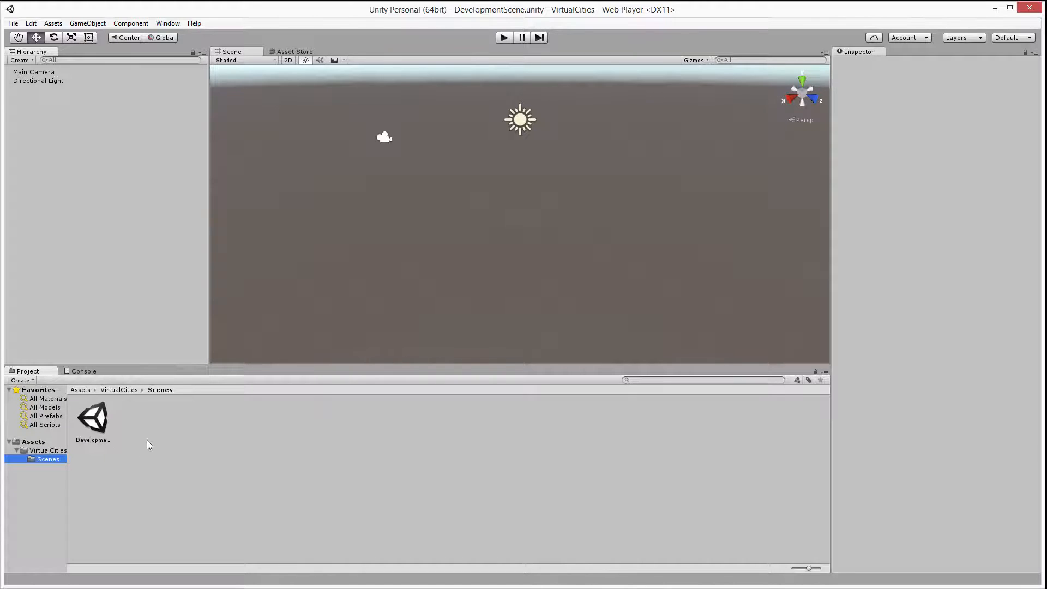
Show the Console and review the Directional Light's components, leaving nothing selected.
click(79, 372)
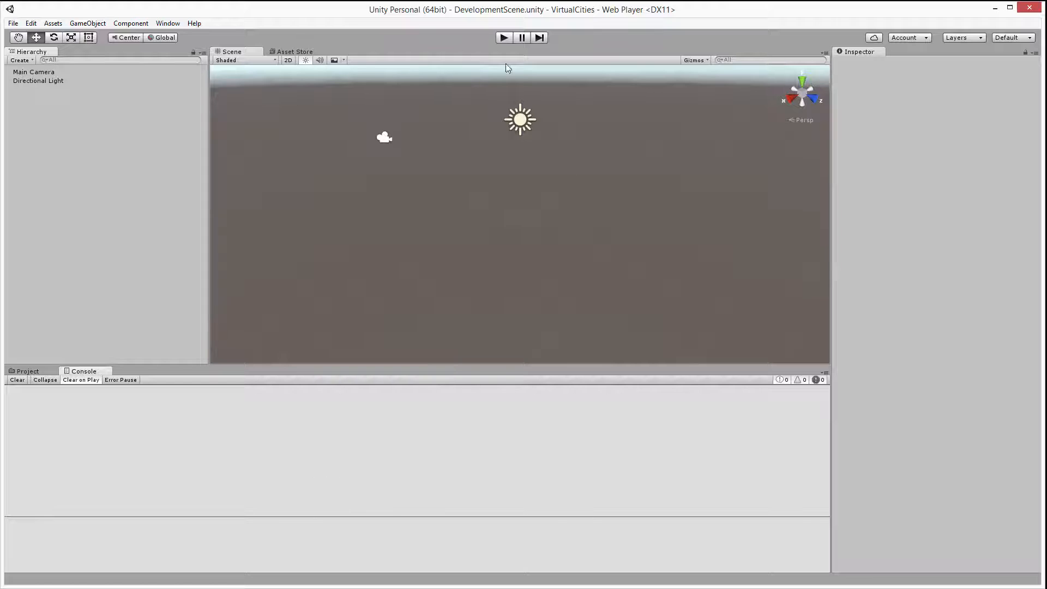
click(35, 81)
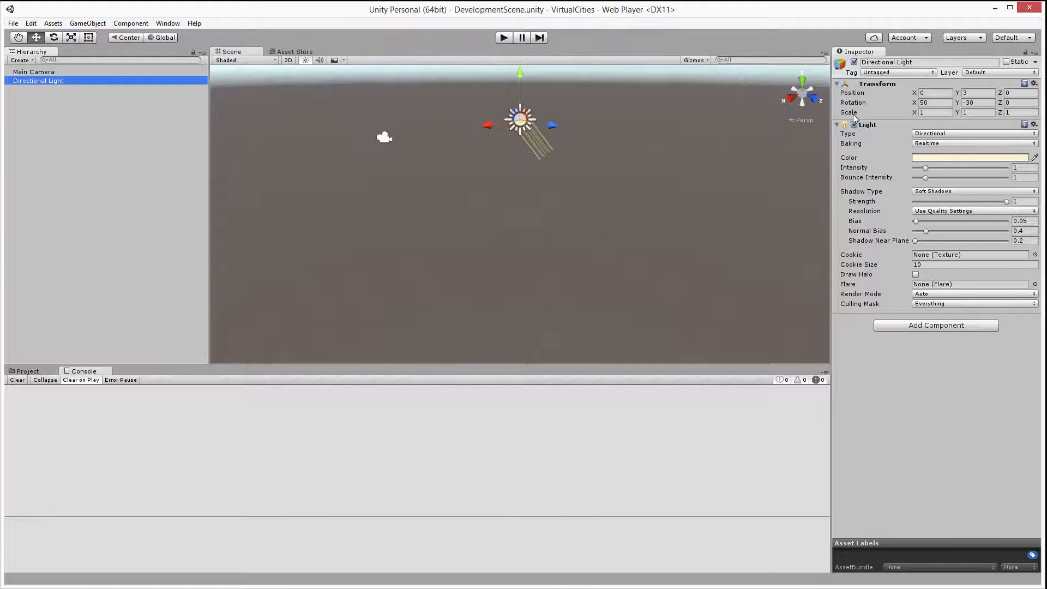
click(86, 107)
Add a Cube to the scene and expand the Materials list of its Mesh Renderer.
right_click(68, 99)
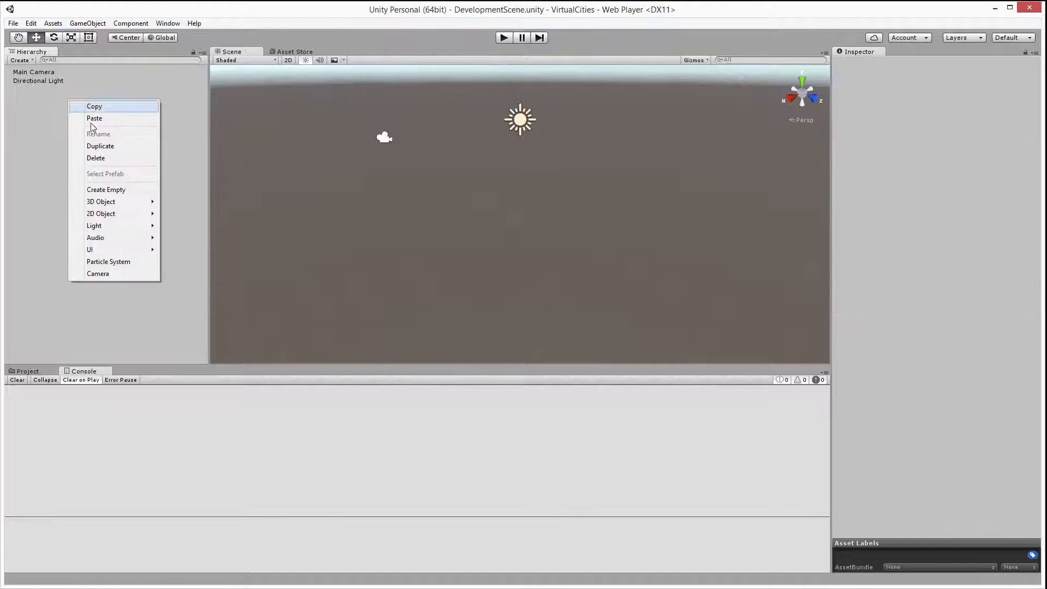
mouse_move(125, 211)
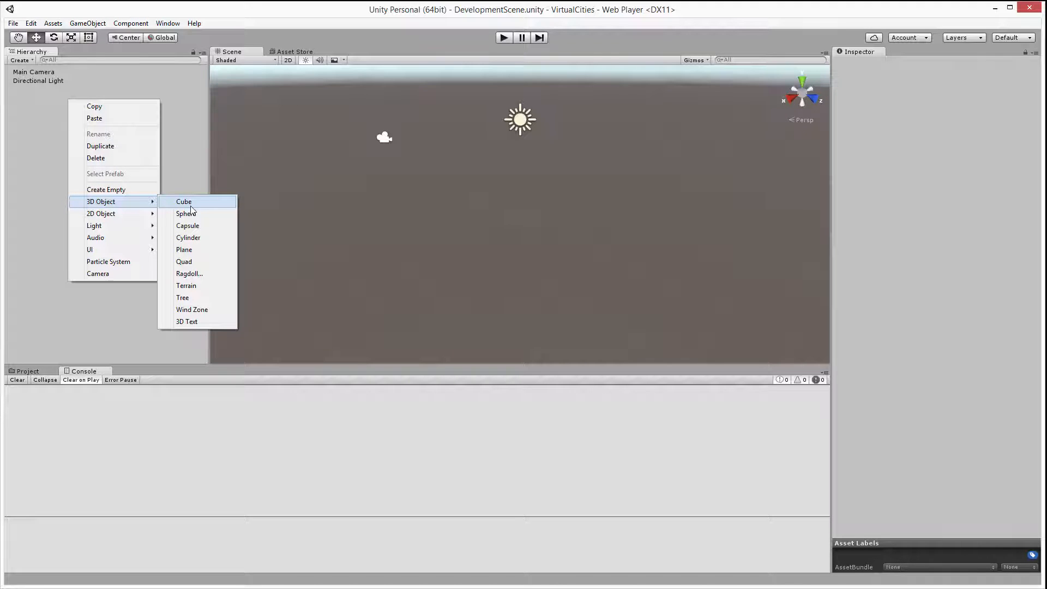
click(196, 202)
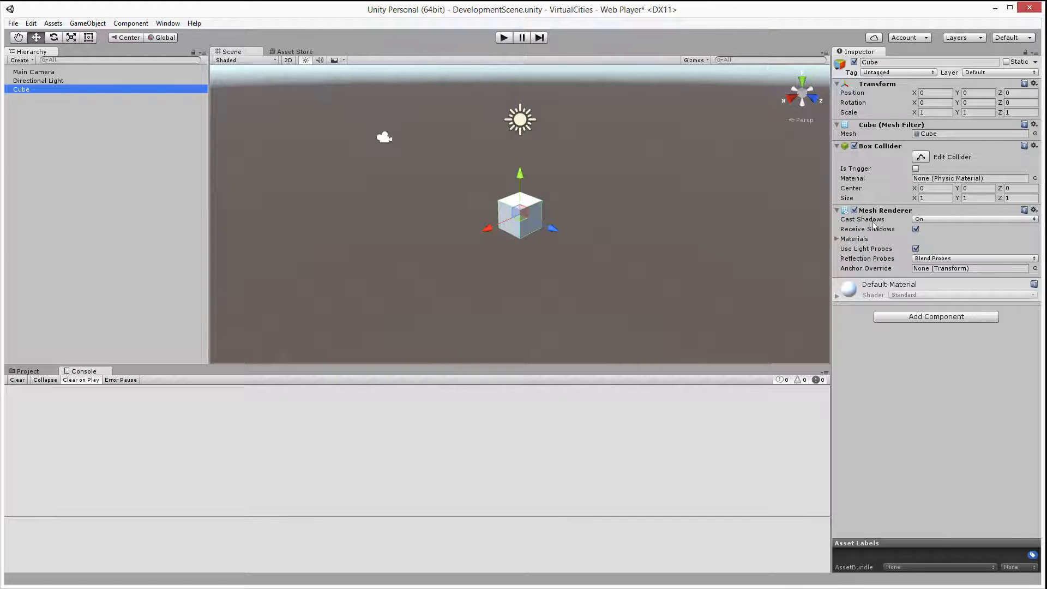
click(845, 240)
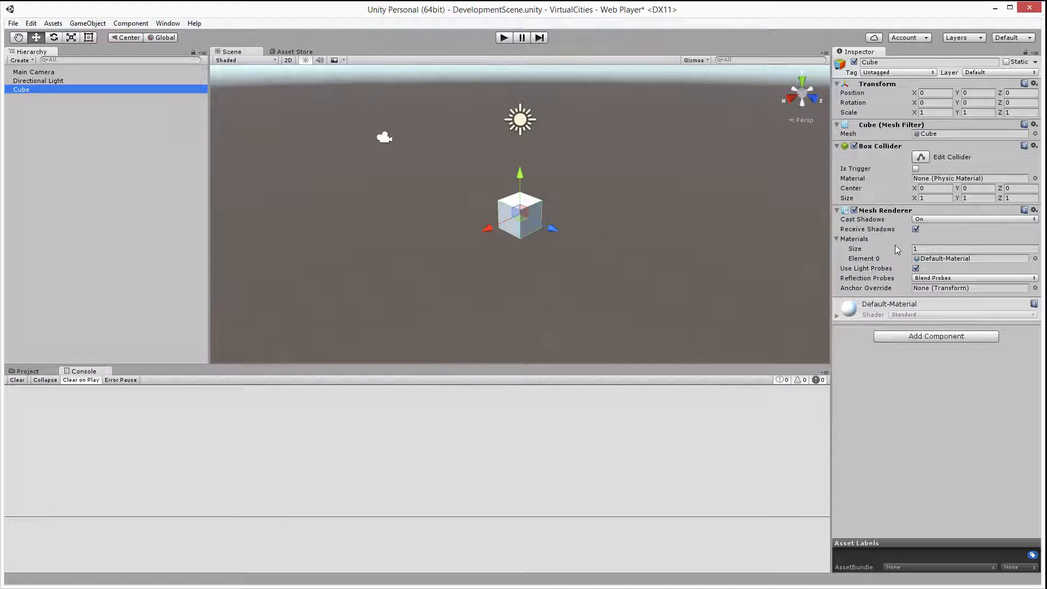
Add a Terrain object to the scene as a child of the Cube.
right_click(119, 140)
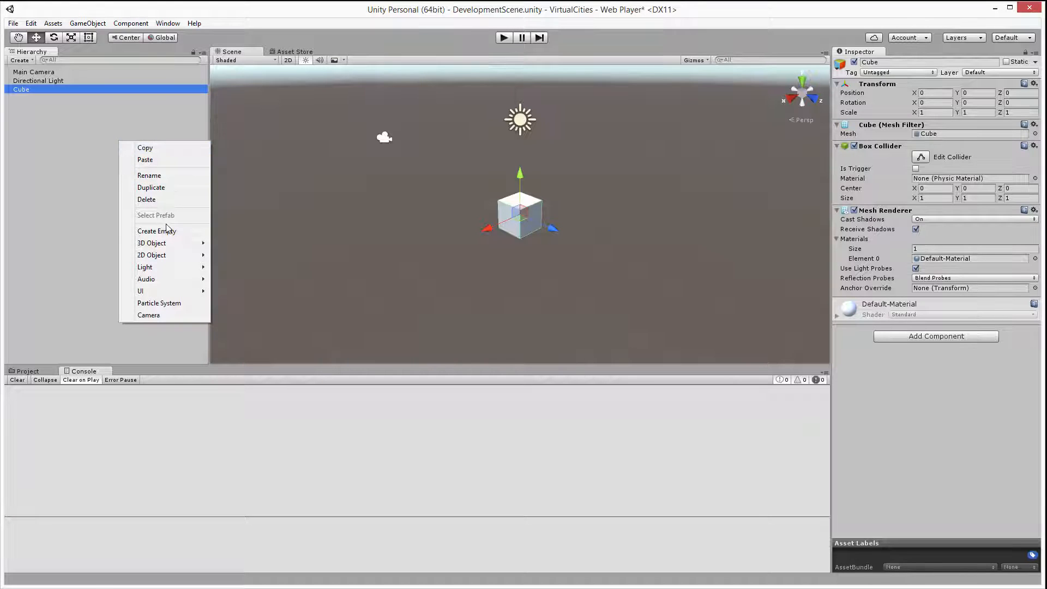
mouse_move(164, 244)
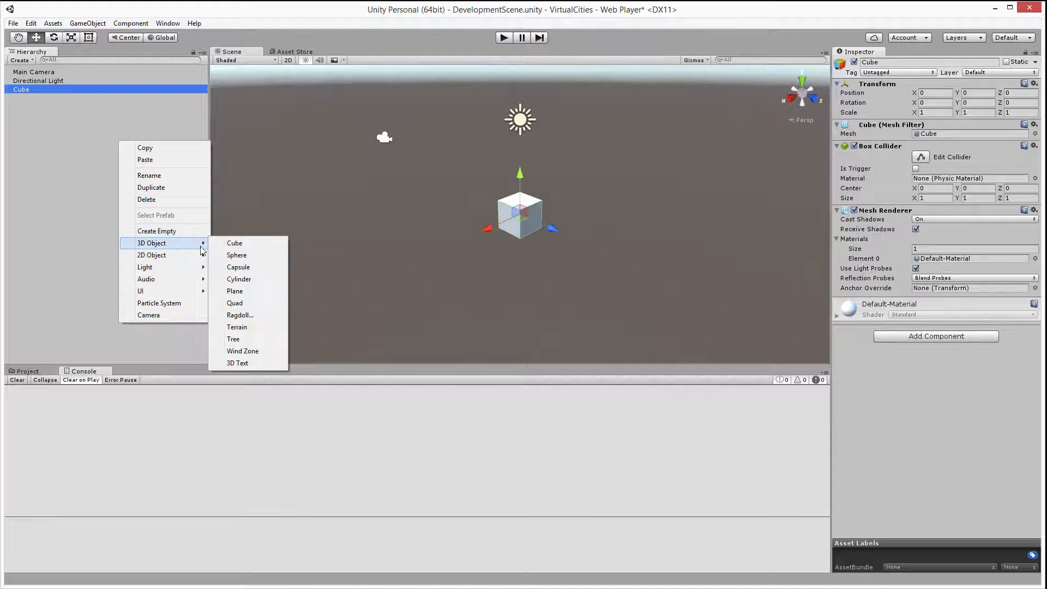
click(256, 327)
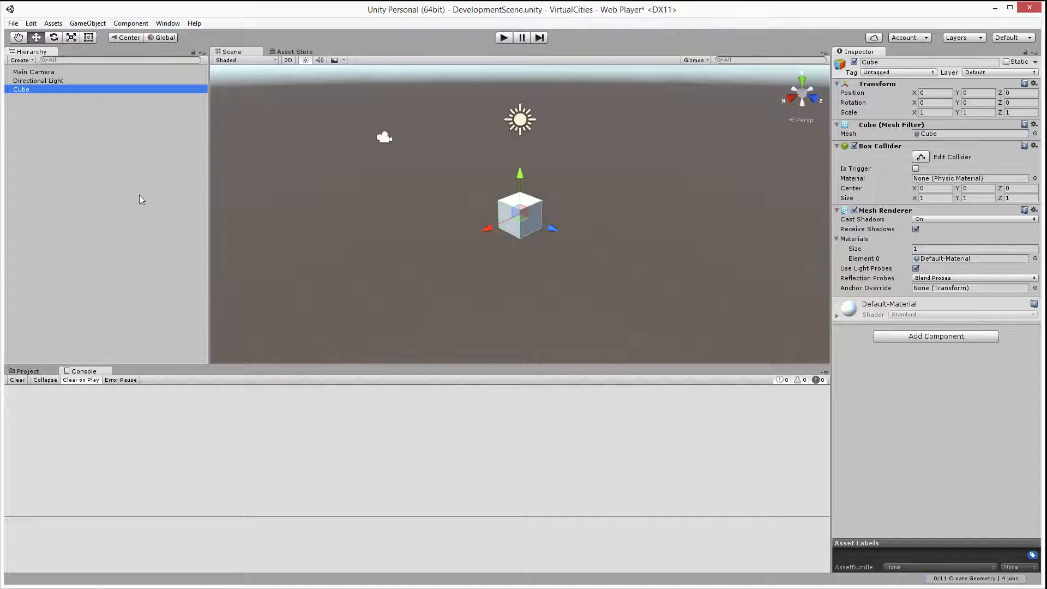
alt+drag(686, 257, 343, 288)
scroll(383, 275, down, 10)
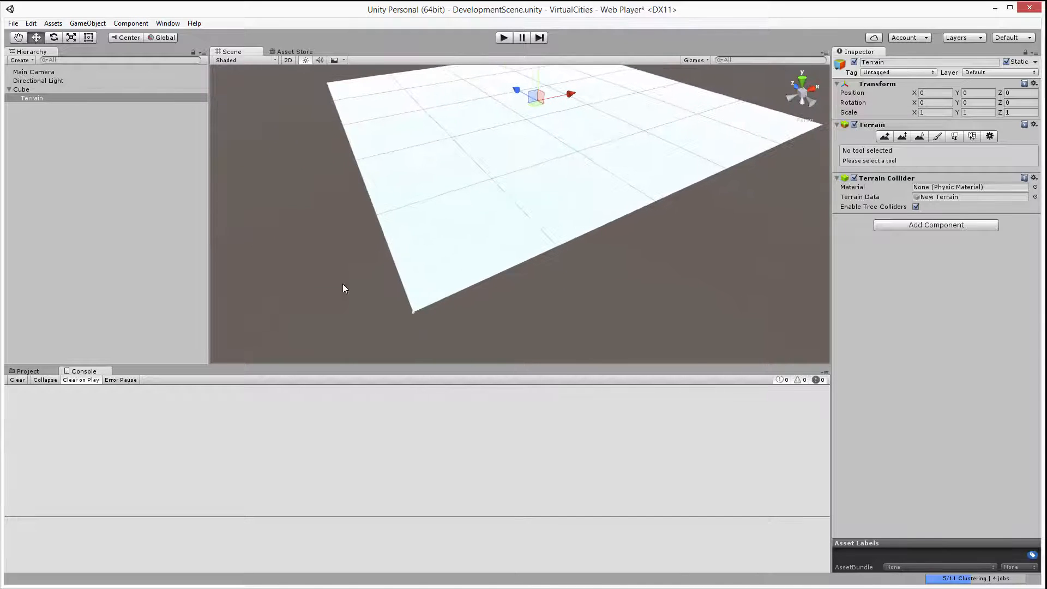
Open the Terrain Settings to review the resolution options and view the terrain from another angle.
click(989, 136)
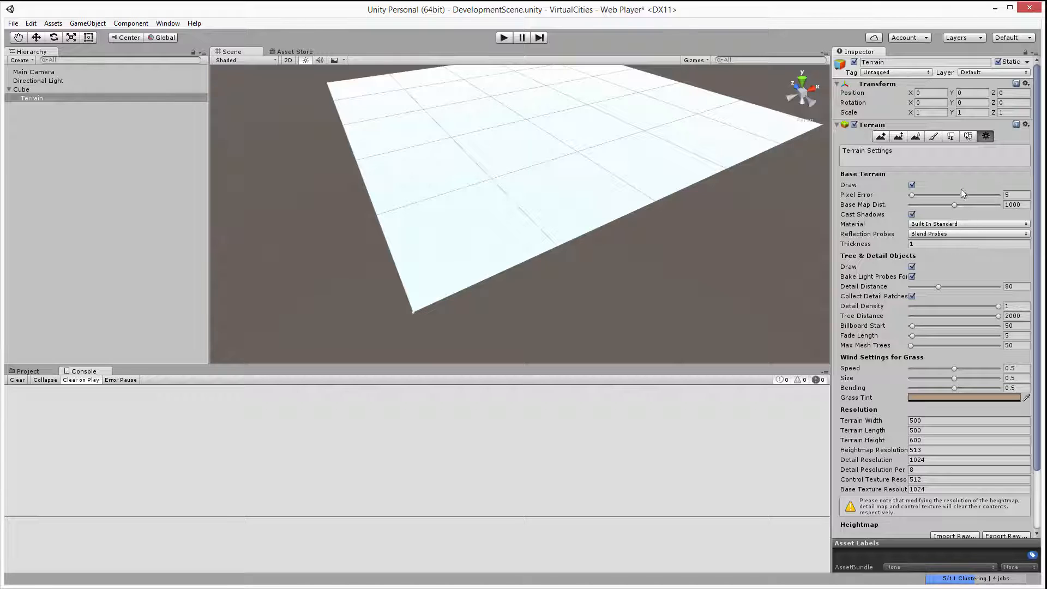
scroll(962, 248, down, 3)
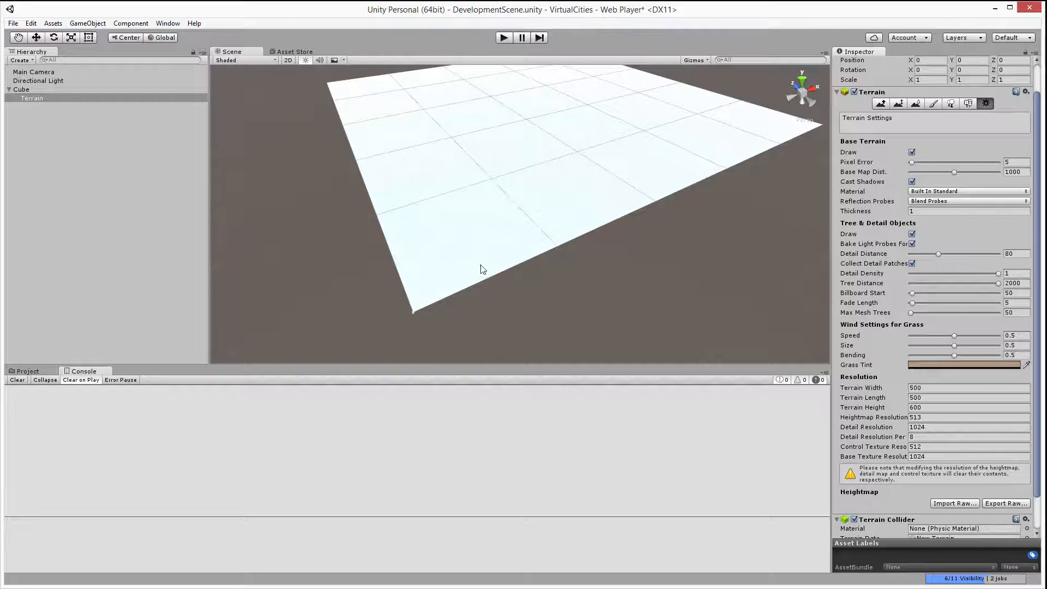
alt+drag(535, 294, 417, 279)
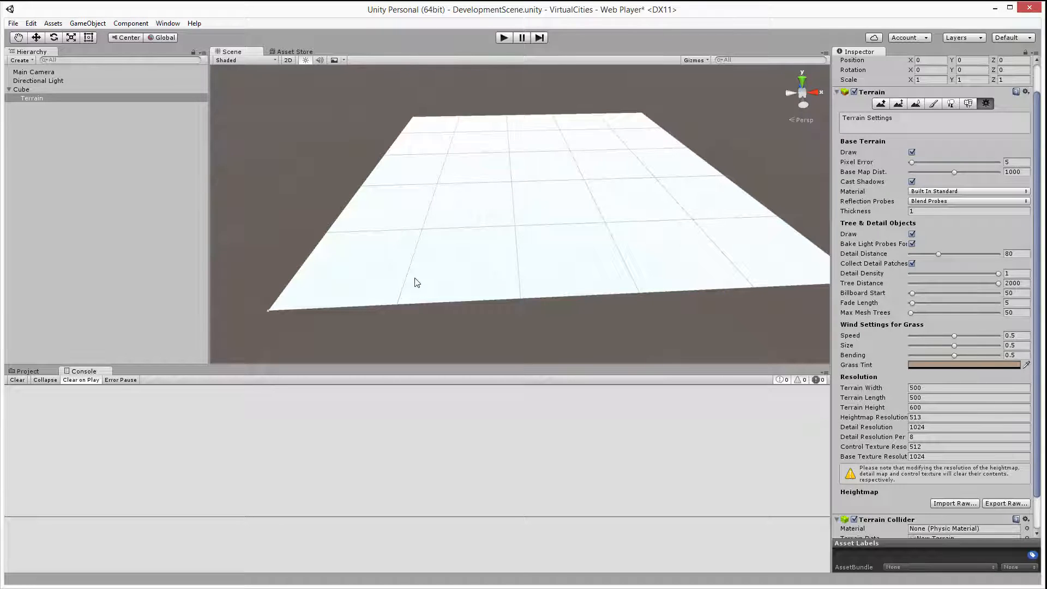
Move the Terrain out of the Cube to the top level of the hierarchy, placing it above the Cube.
click(33, 99)
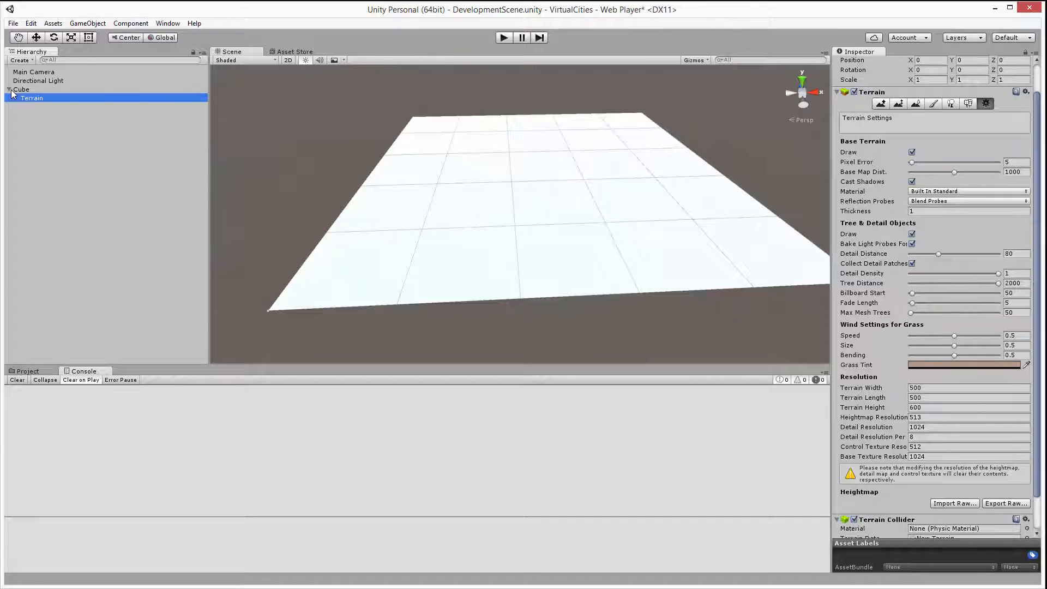
click(10, 89)
click(10, 89)
drag(35, 101, 44, 88)
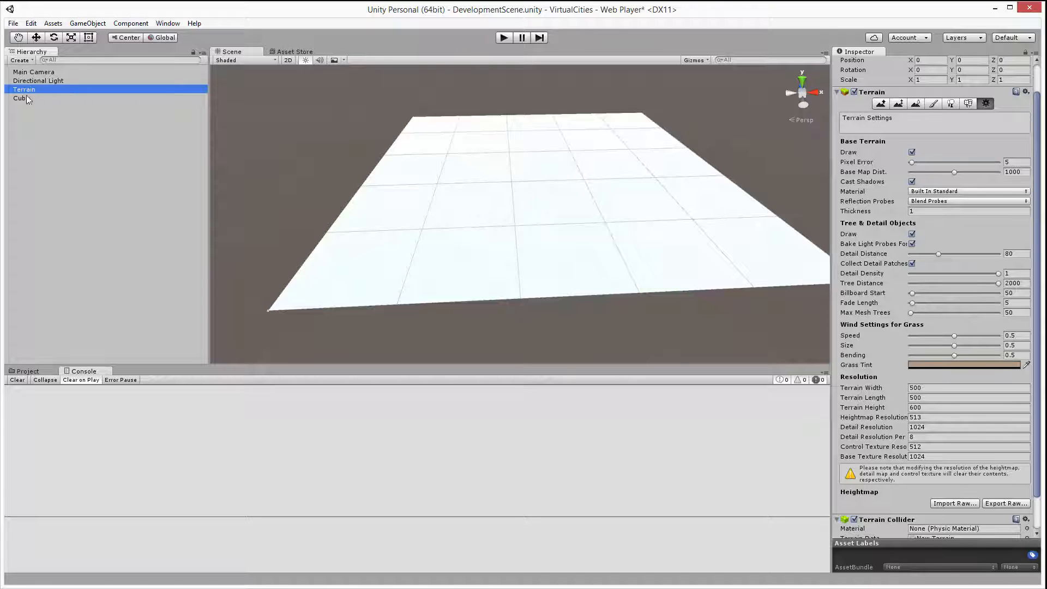
Compare the Cube and Terrain objects, and delete the Cube from the scene.
click(24, 101)
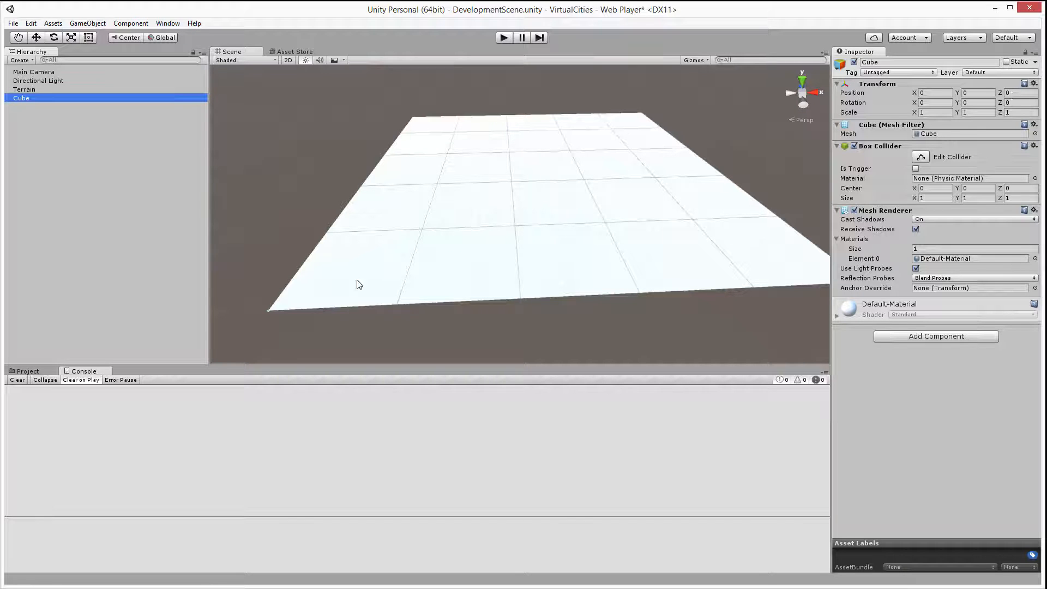
click(30, 89)
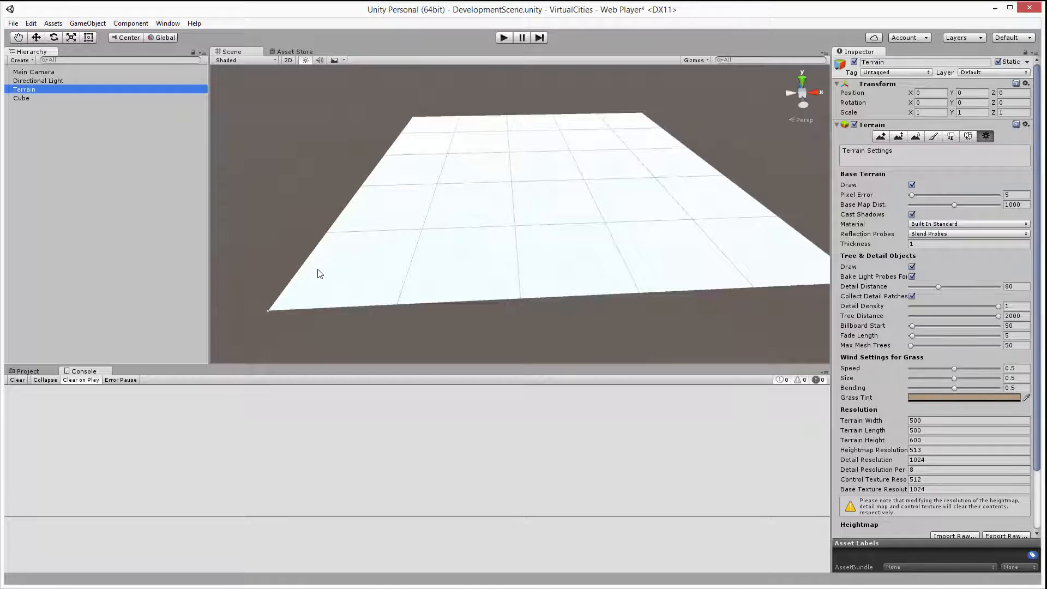
right_drag(659, 179, 720, 202)
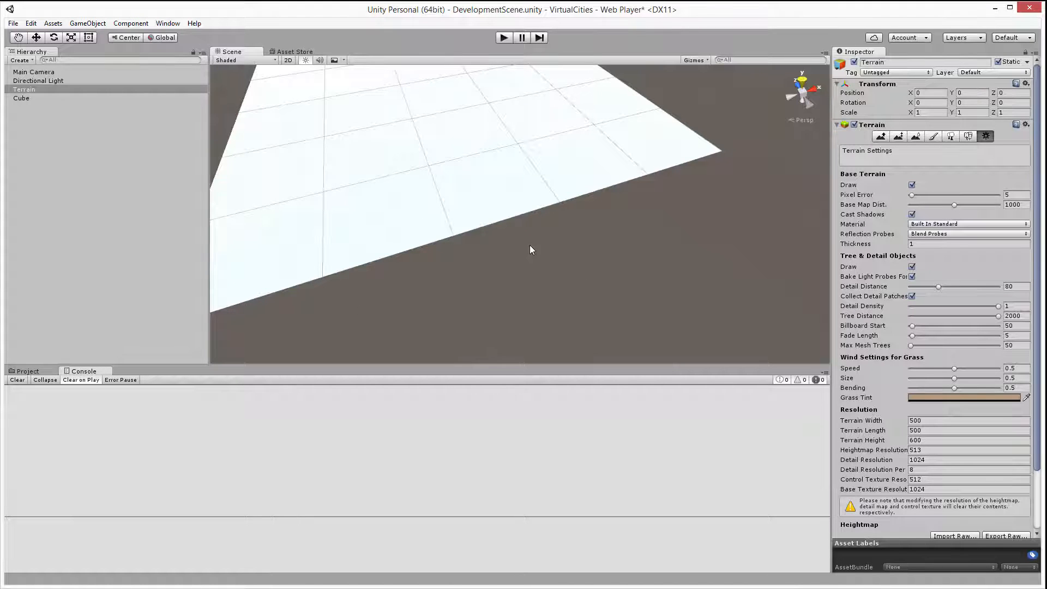
right_drag(532, 249, 474, 218)
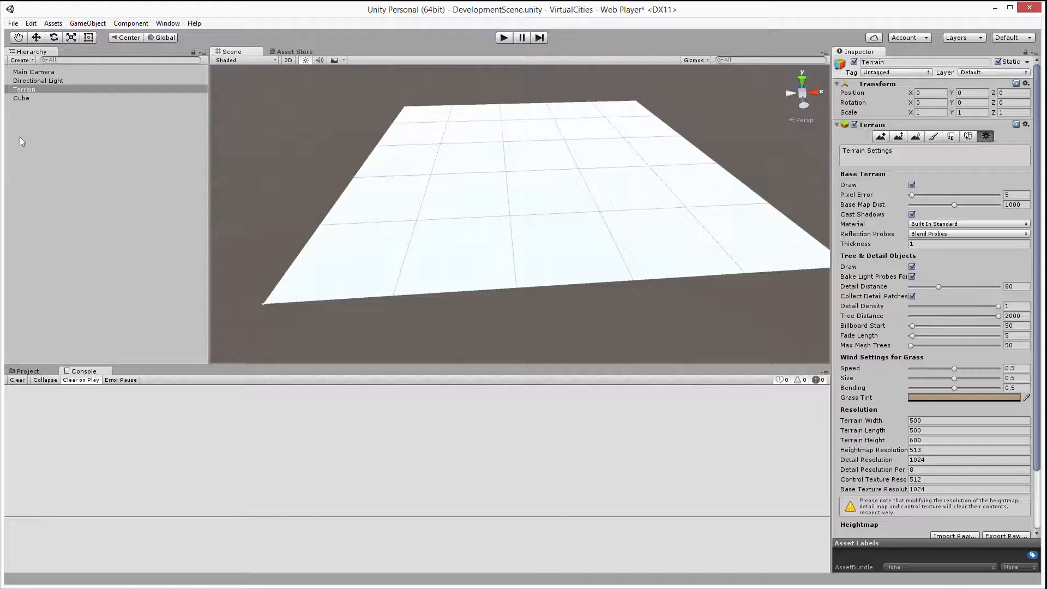
click(22, 98)
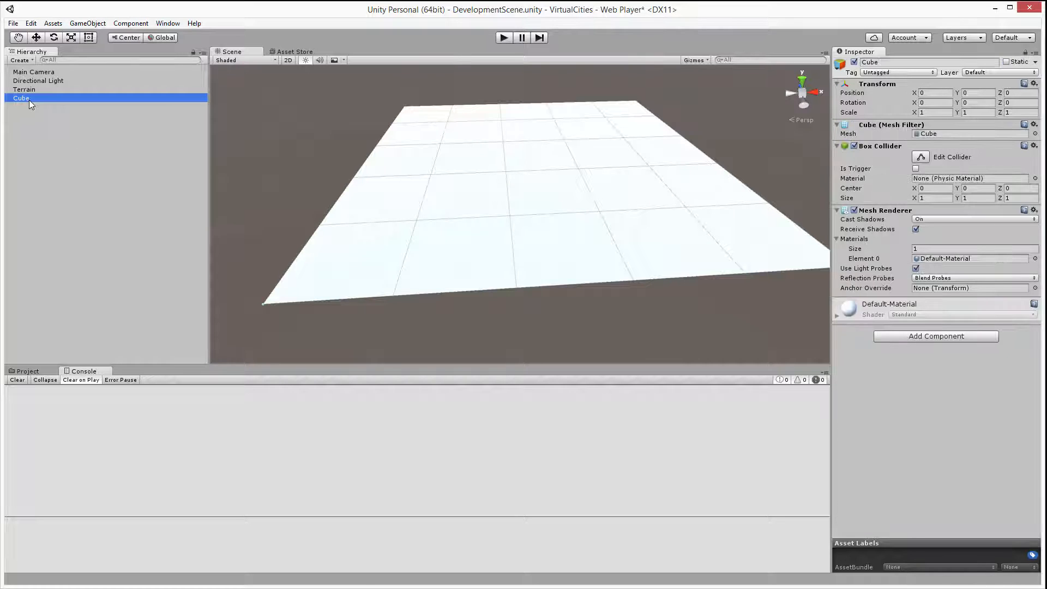
key(Delete)
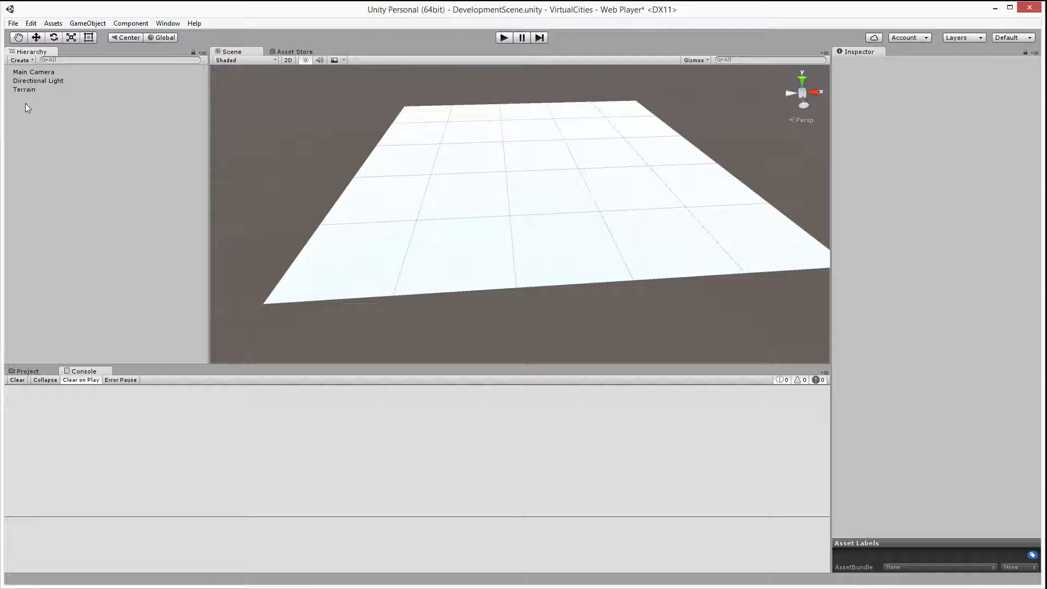
Add a Capsule 3D object to the scene and frame it in the Scene view.
right_click(25, 104)
mouse_move(100, 208)
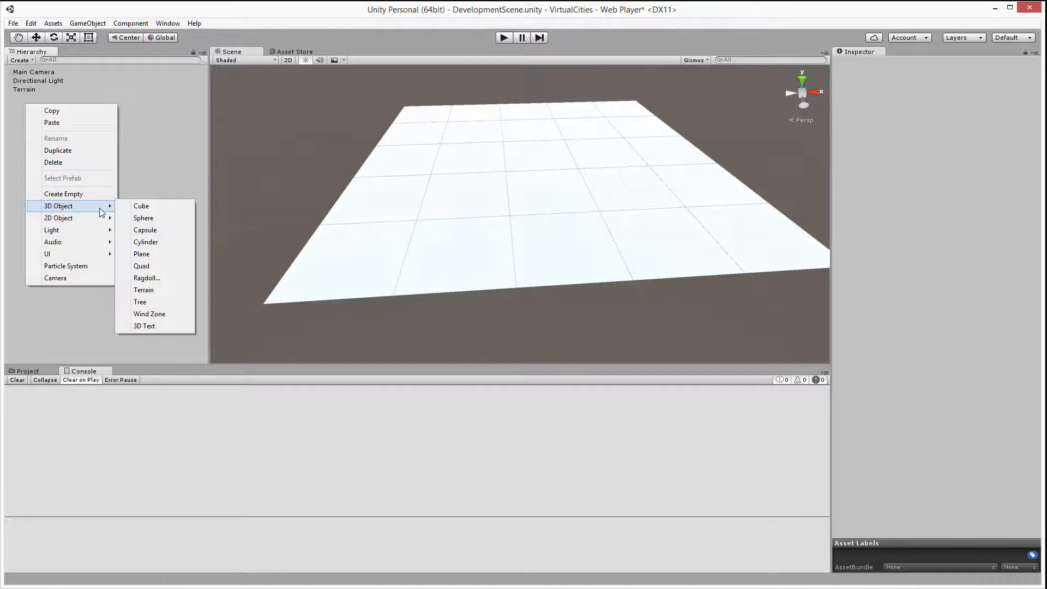
click(164, 230)
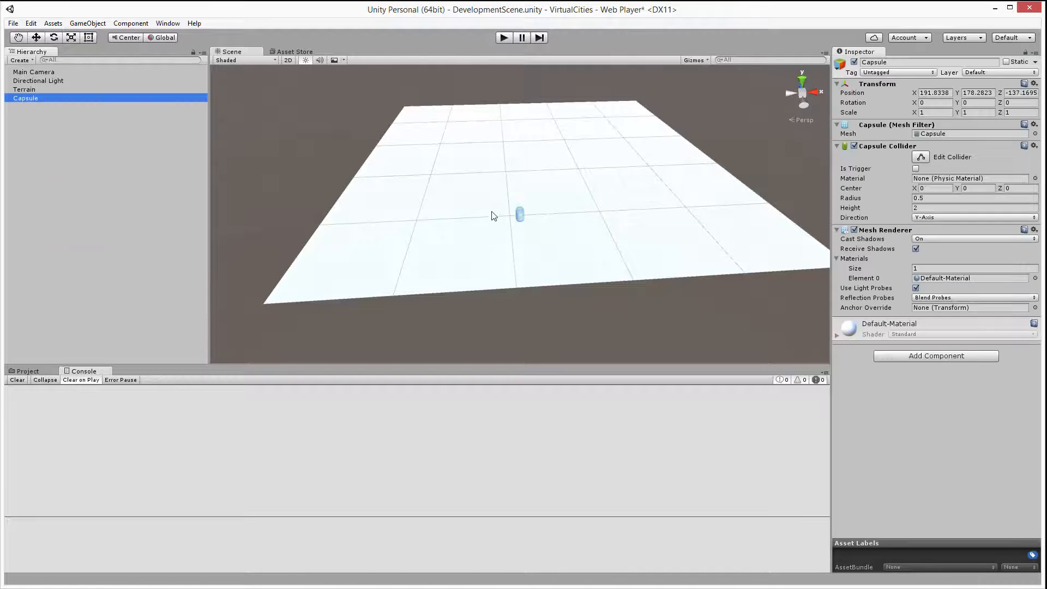
double_click(34, 98)
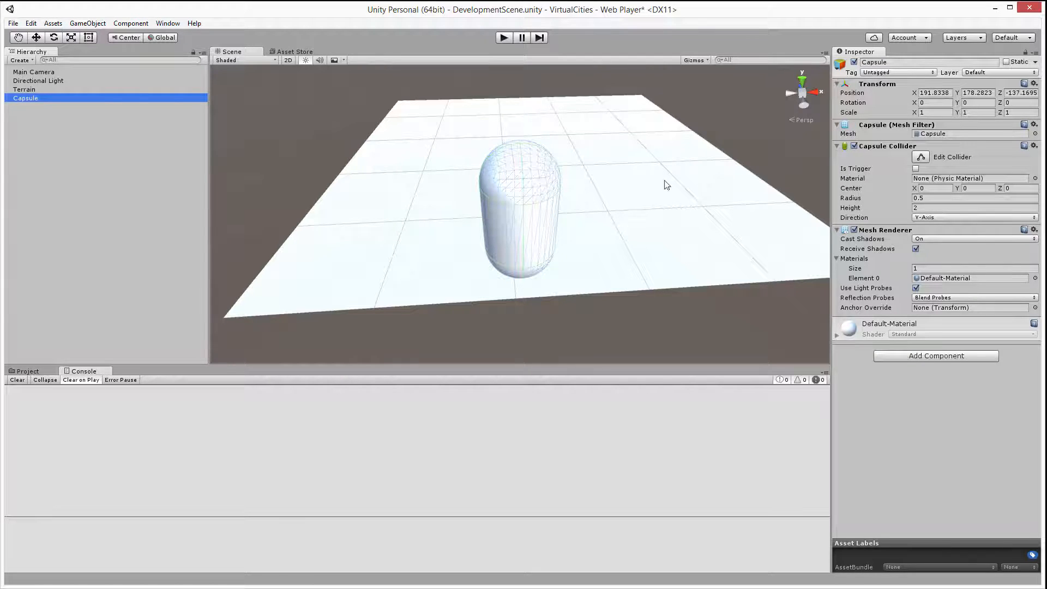
Move the Capsule over the terrain with the Move tool, and set its position to Y 1 and Z 100.
alt+drag(652, 246, 710, 221)
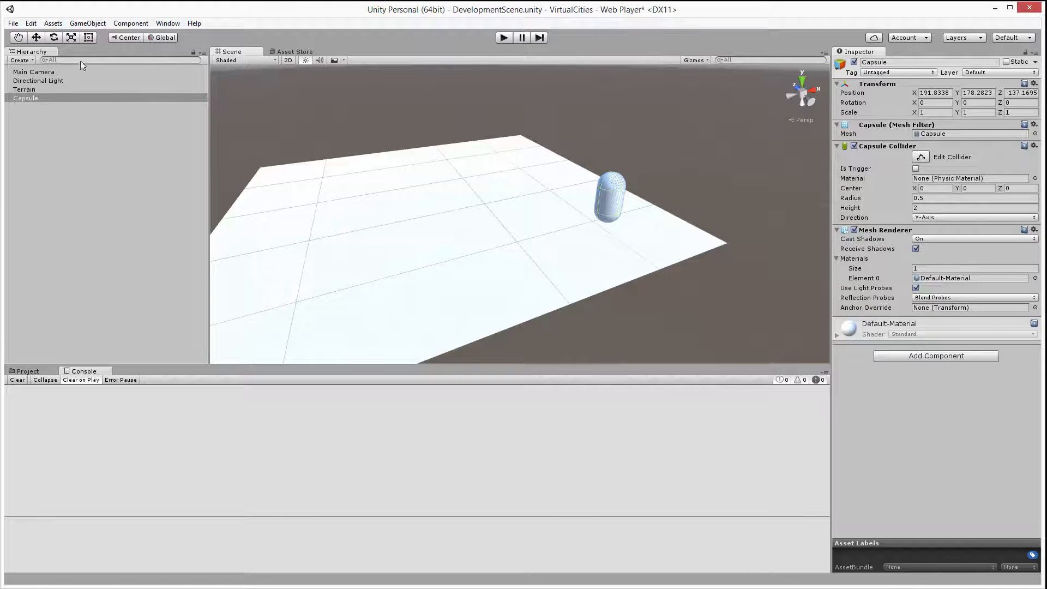
click(37, 38)
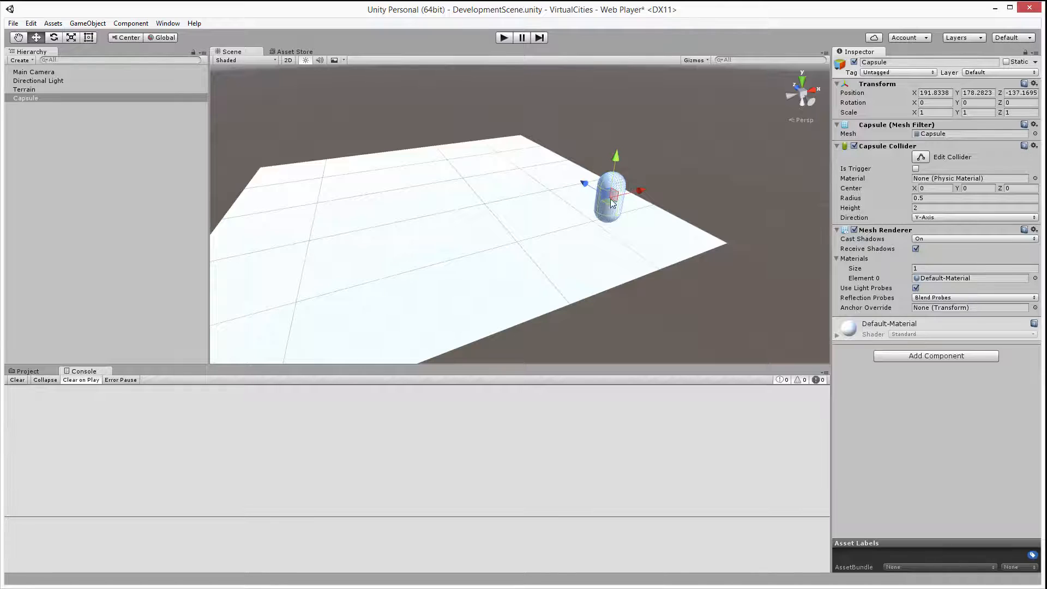
drag(614, 195, 405, 198)
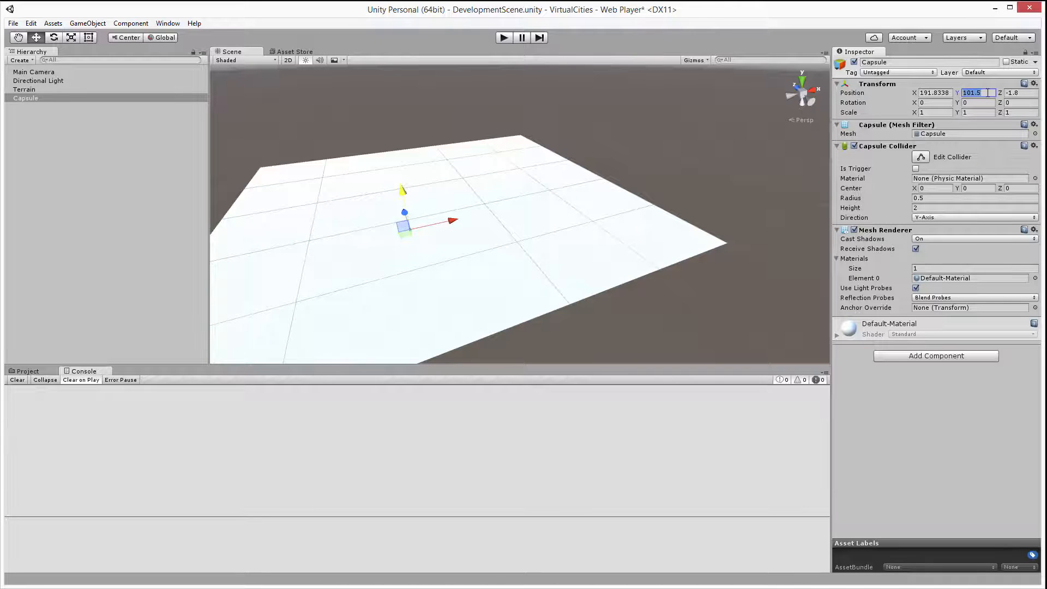
text(1)
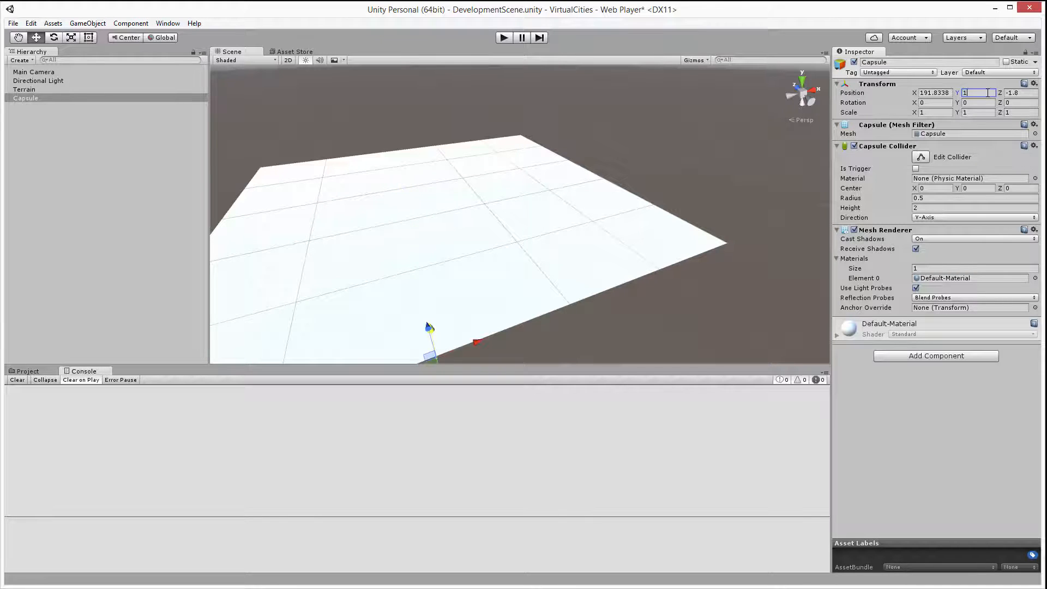
key(Tab)
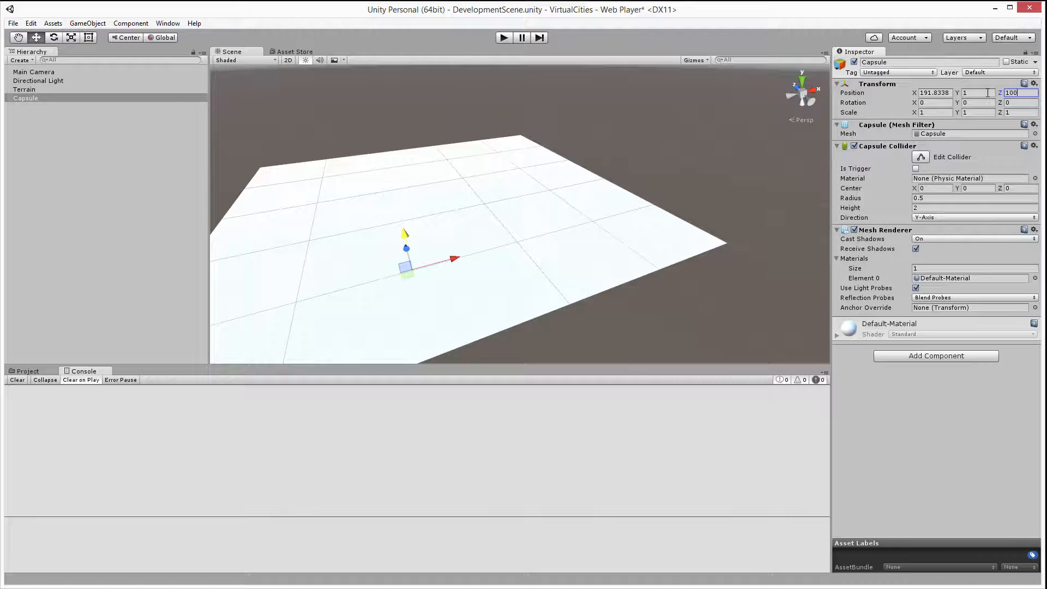
click(129, 149)
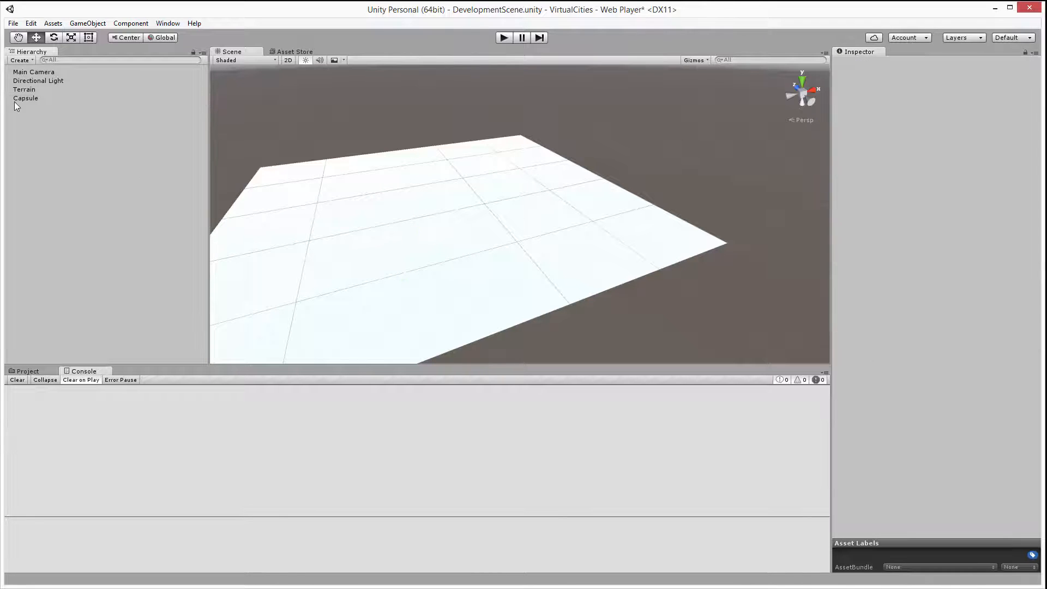
Frame the Capsule in the Scene view and examine how it stands on the terrain.
click(28, 100)
double_click(27, 99)
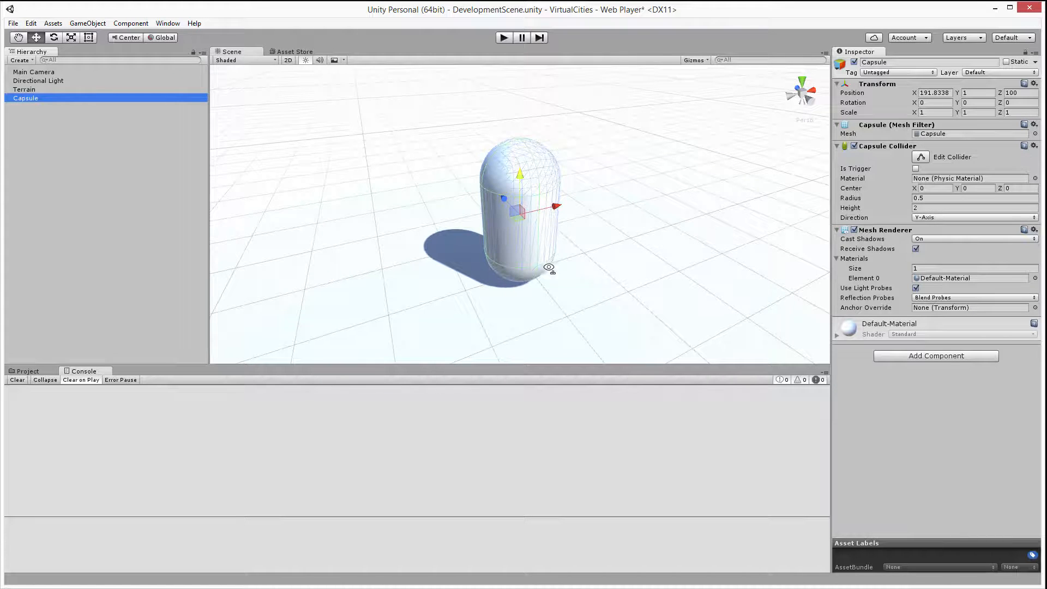
right_drag(551, 268, 600, 272)
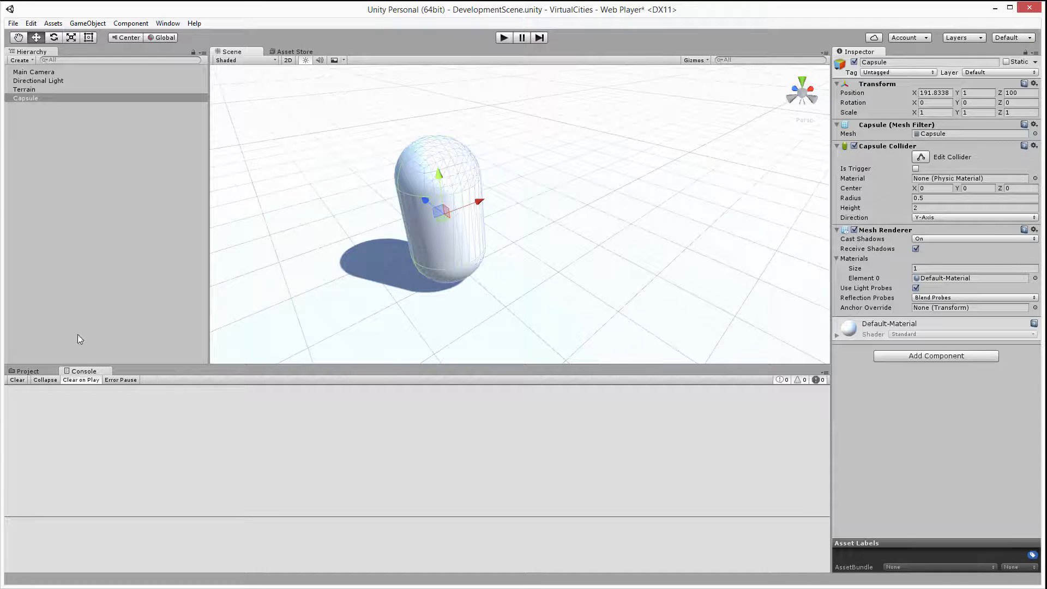
Create a folder named Materials inside the VirtualCities assets folder.
click(26, 373)
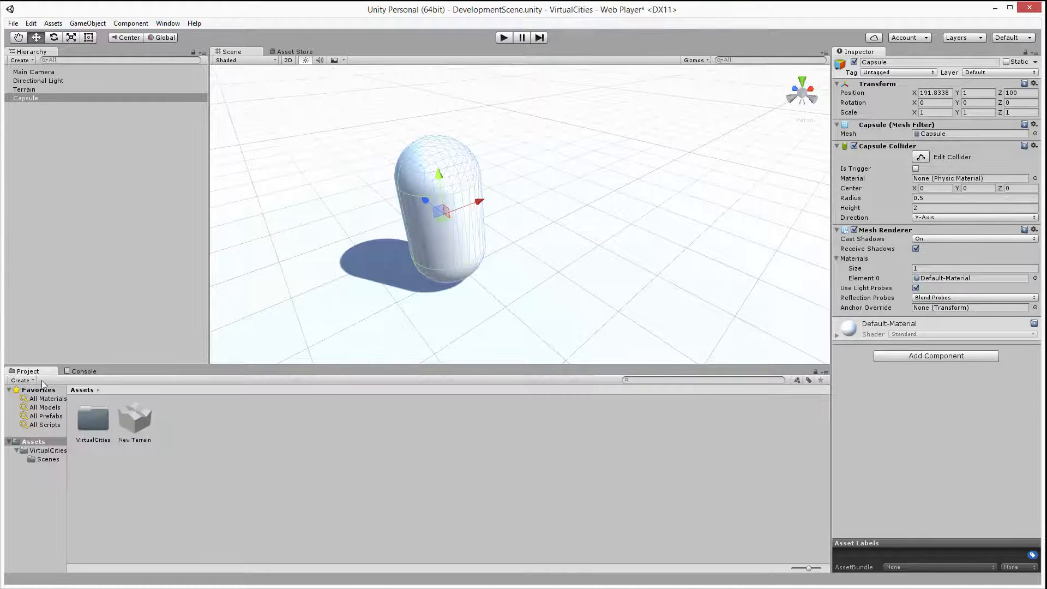
click(97, 426)
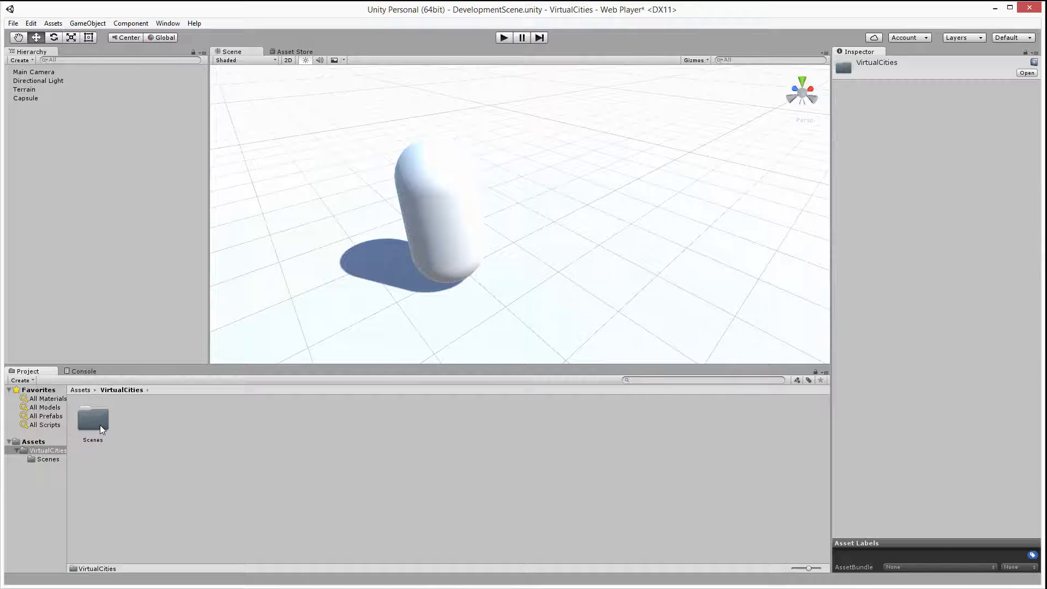
right_click(144, 408)
mouse_move(256, 416)
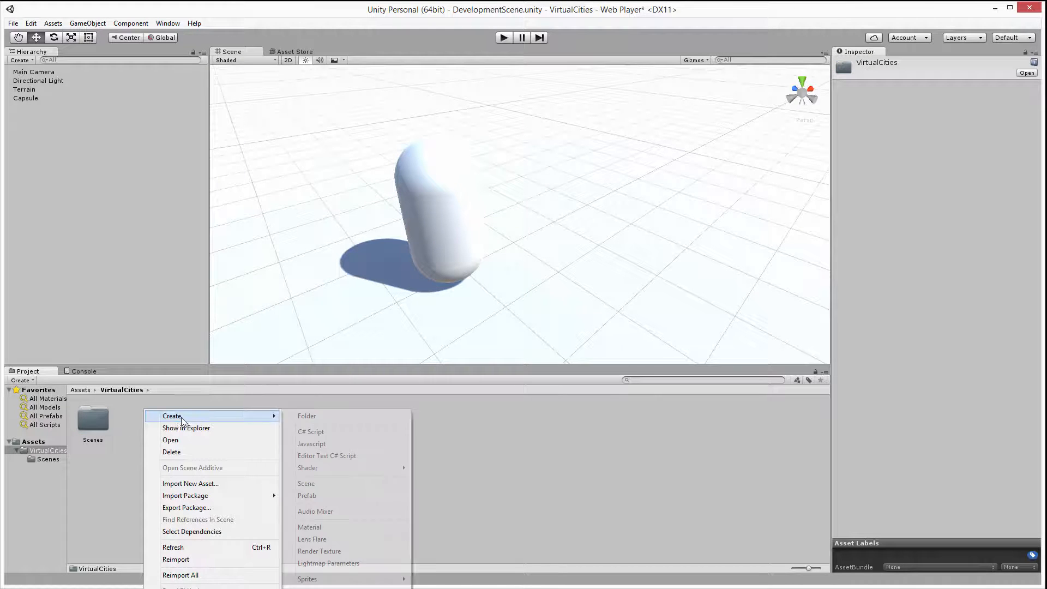
click(336, 416)
text(Mat)
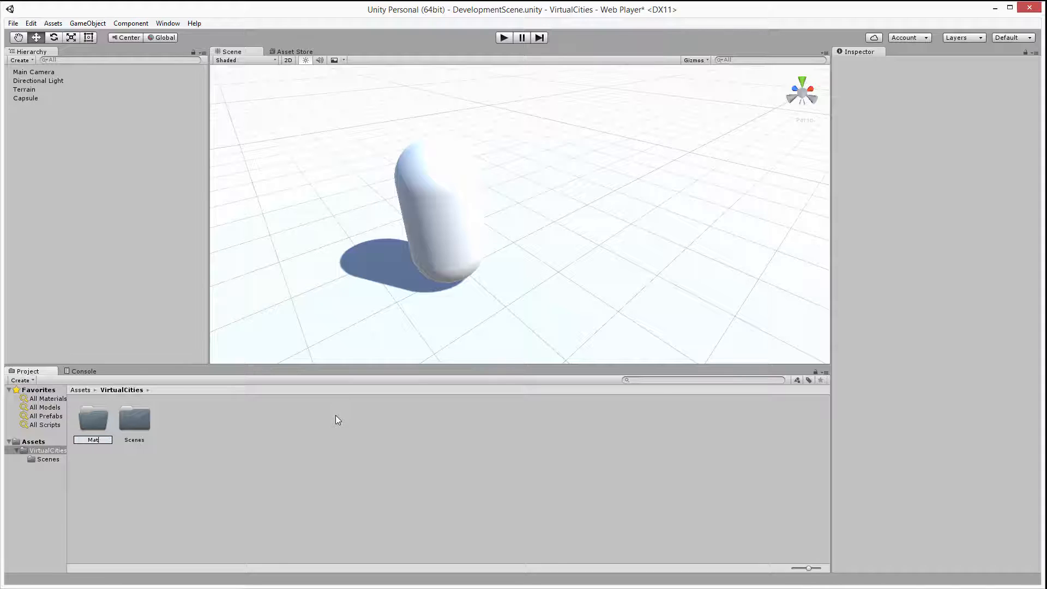
text(erials)
key(Return)
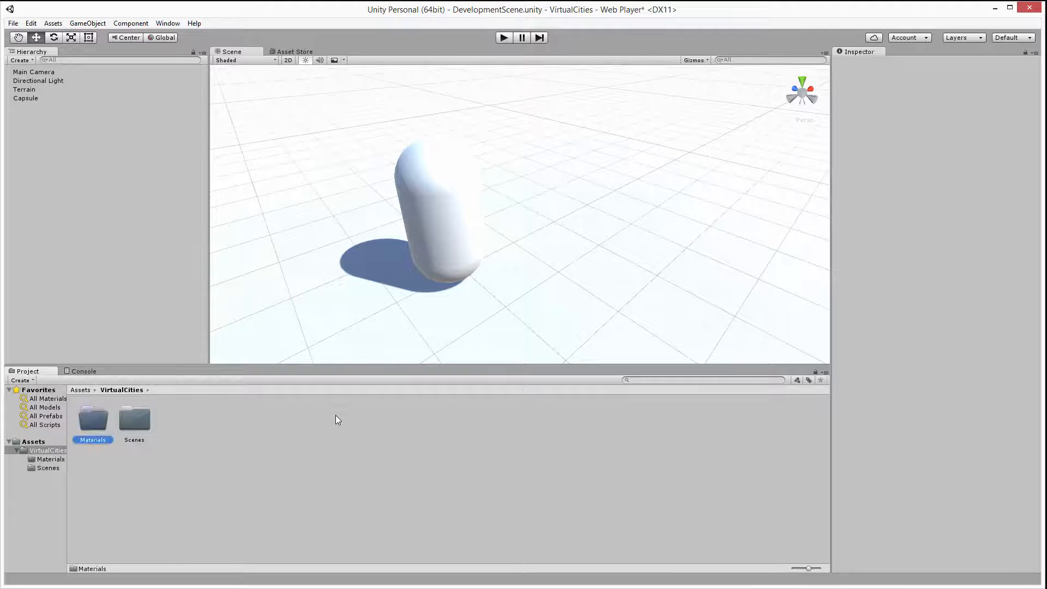
Create a new material named Human inside the Materials folder.
double_click(103, 413)
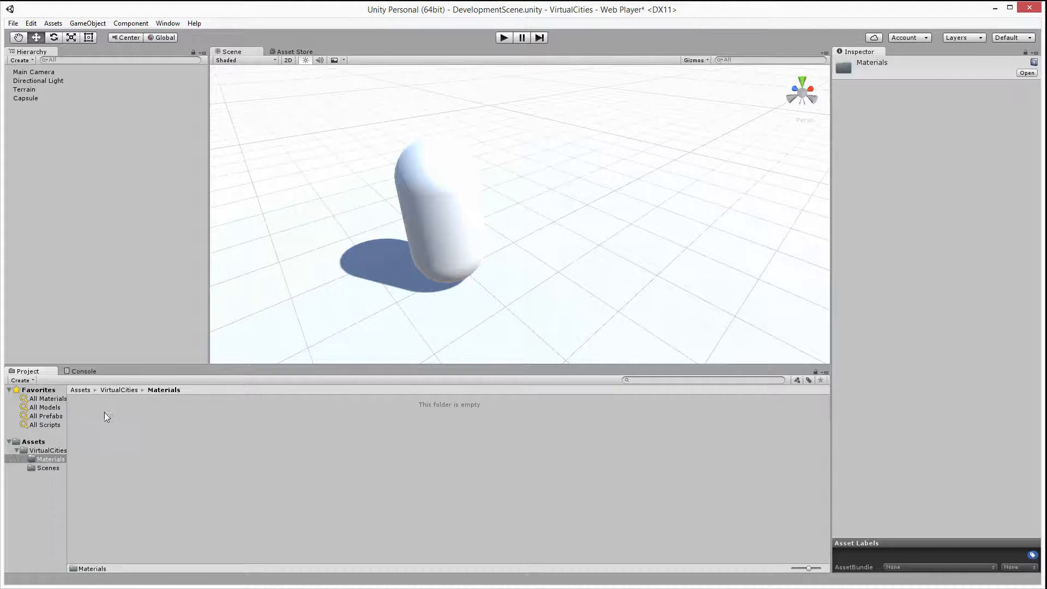
right_click(104, 411)
mouse_move(167, 419)
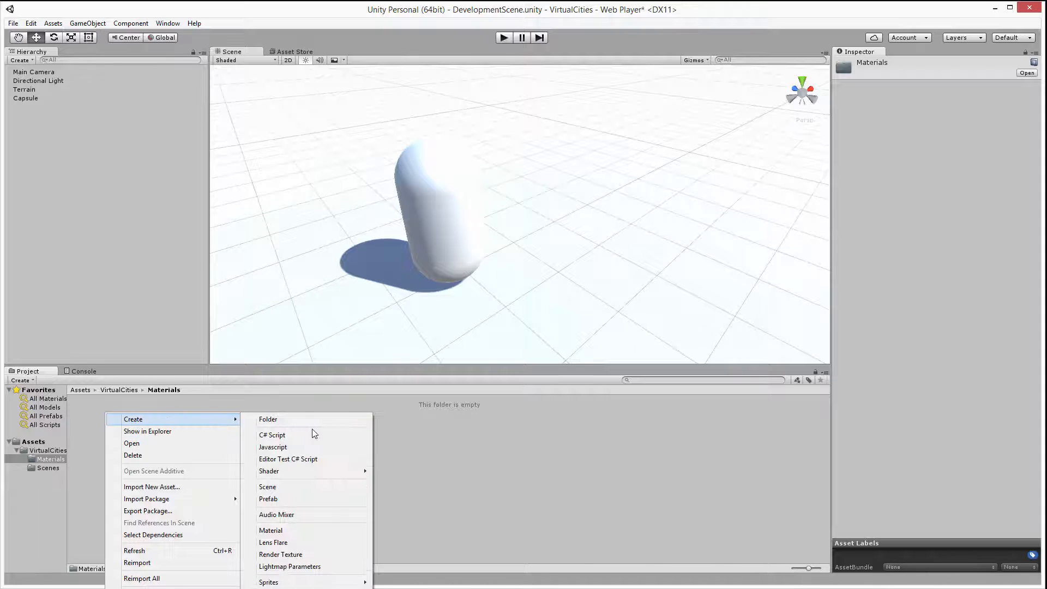
click(333, 531)
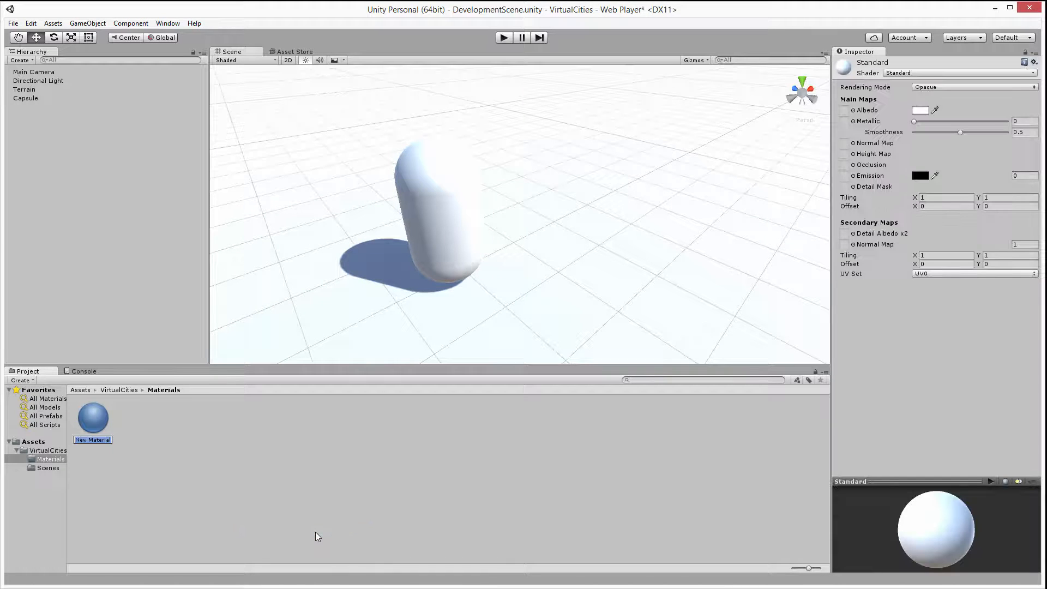
text(Human)
key(Return)
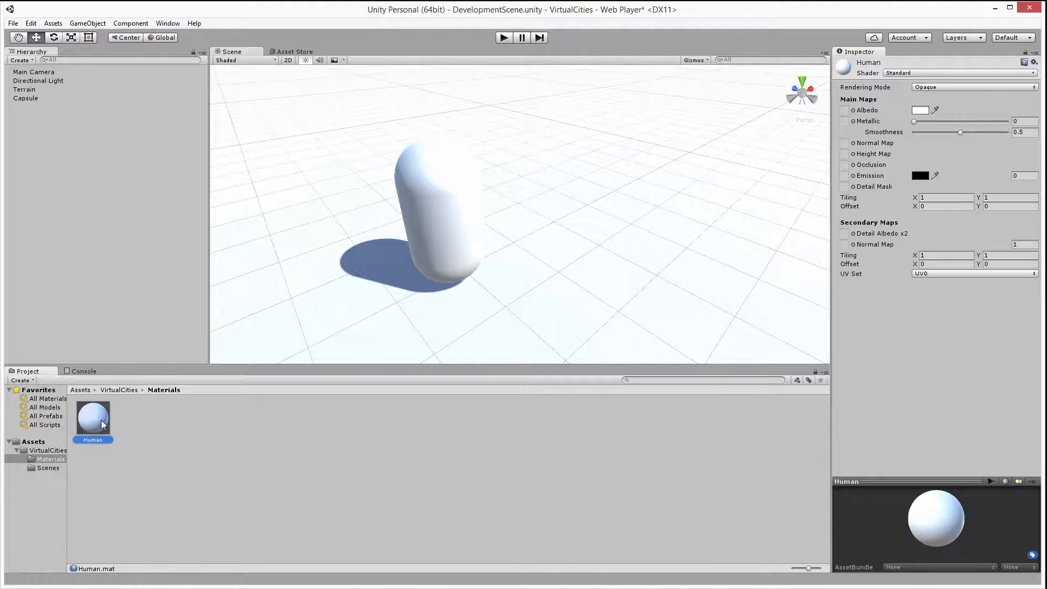
Apply the Human material to the Capsule and rename the Capsule object to Human.
drag(96, 426, 426, 225)
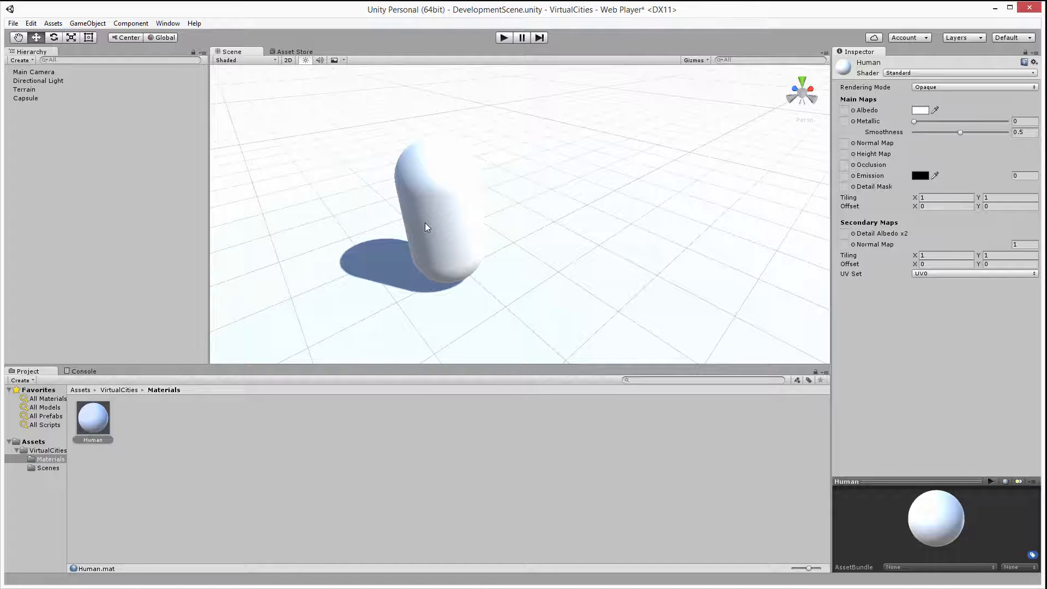
double_click(27, 100)
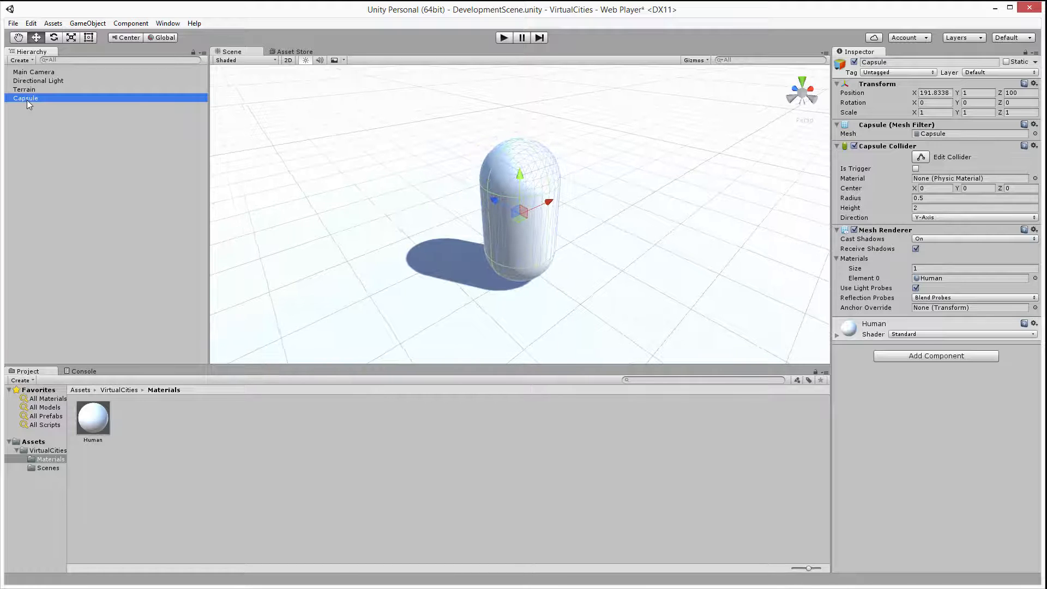
click(27, 99)
text(H)
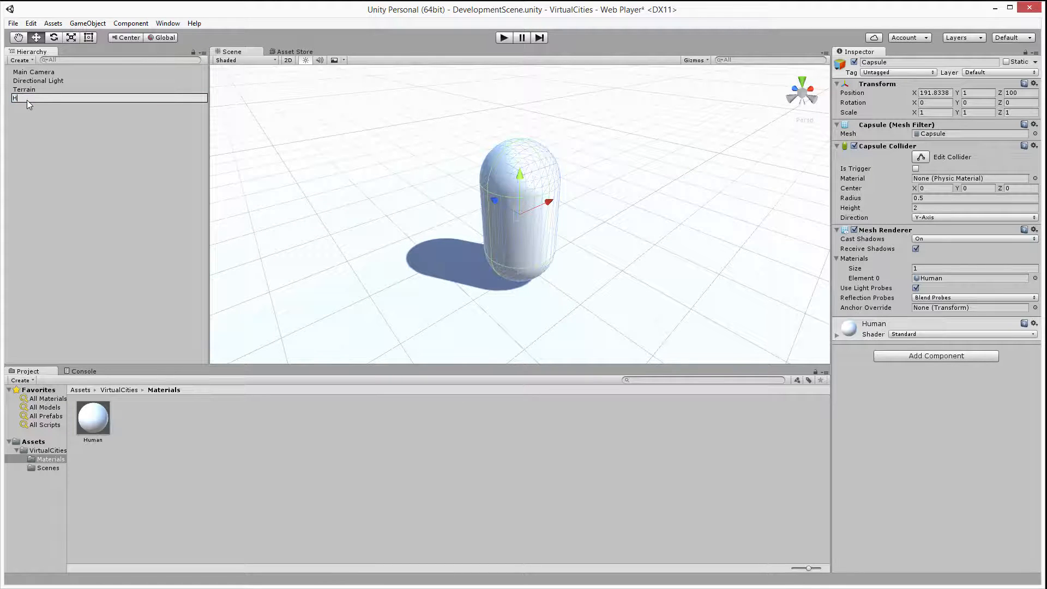
text(uman)
key(Return)
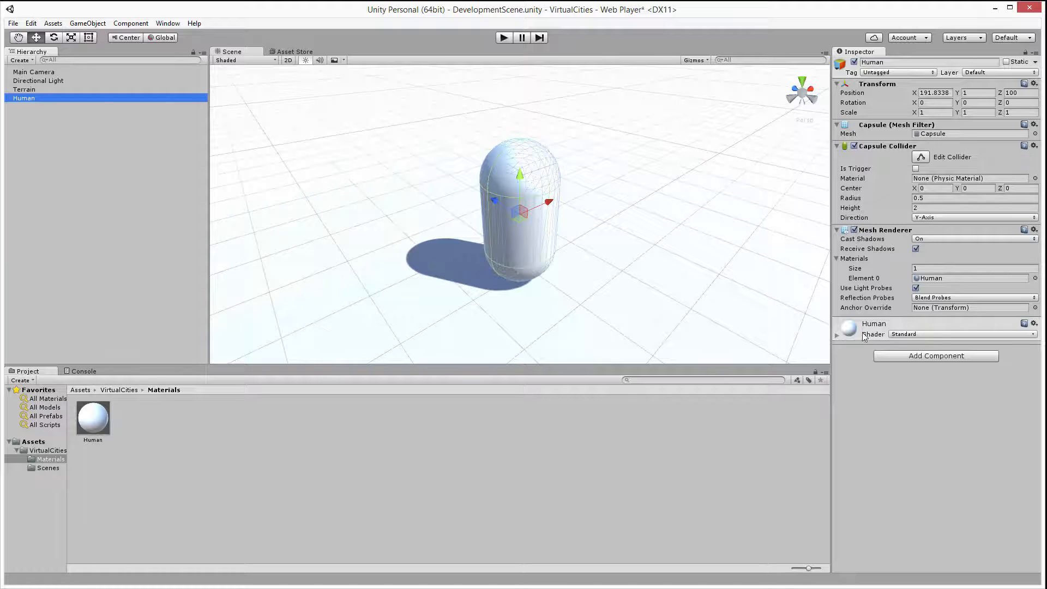
Set the Human material's albedo to purple with hex color C600FFFF.
click(838, 336)
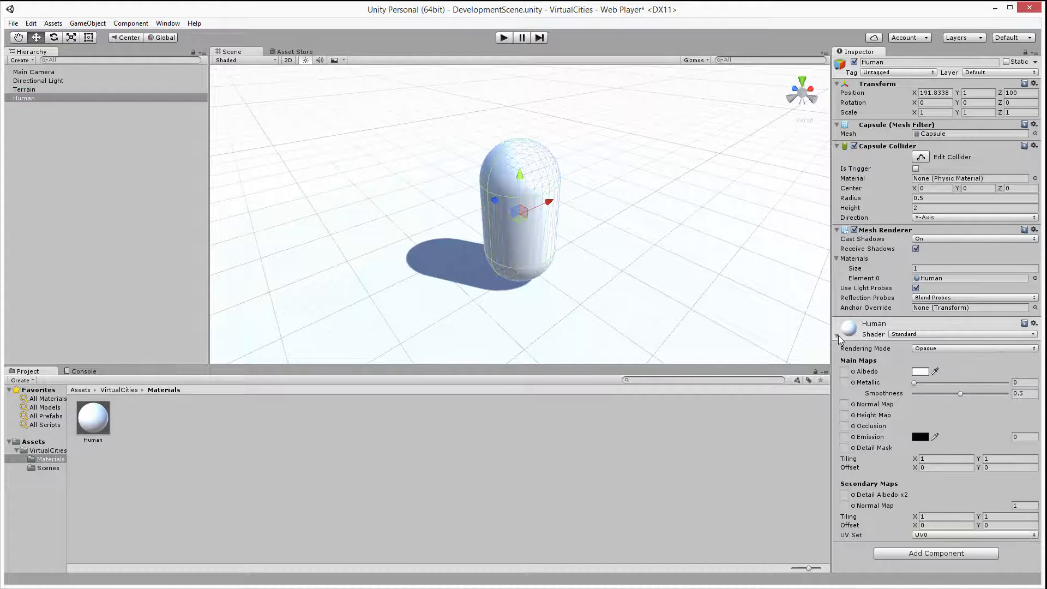
click(921, 372)
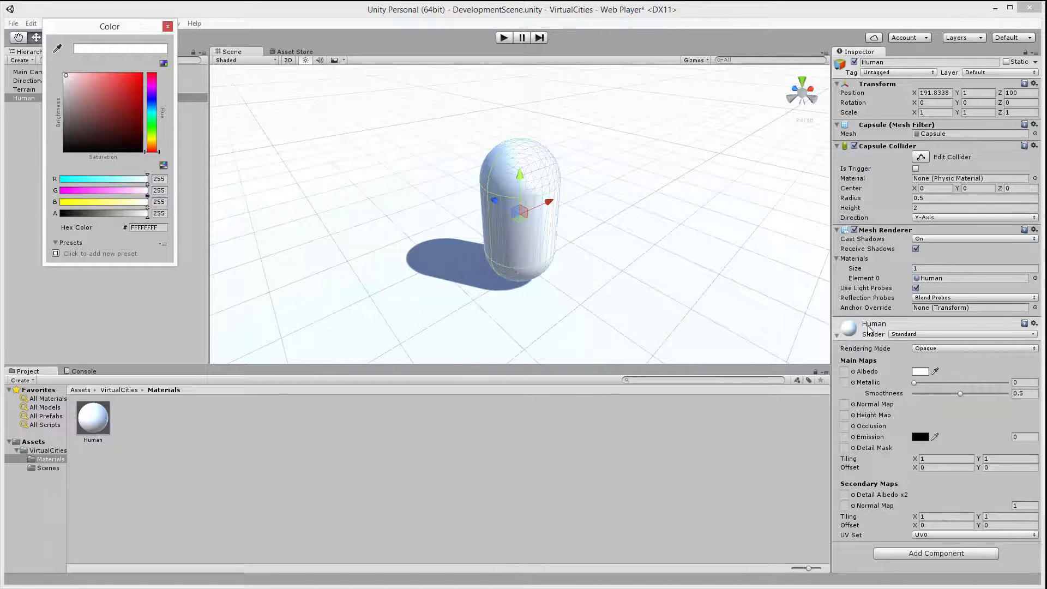
click(151, 89)
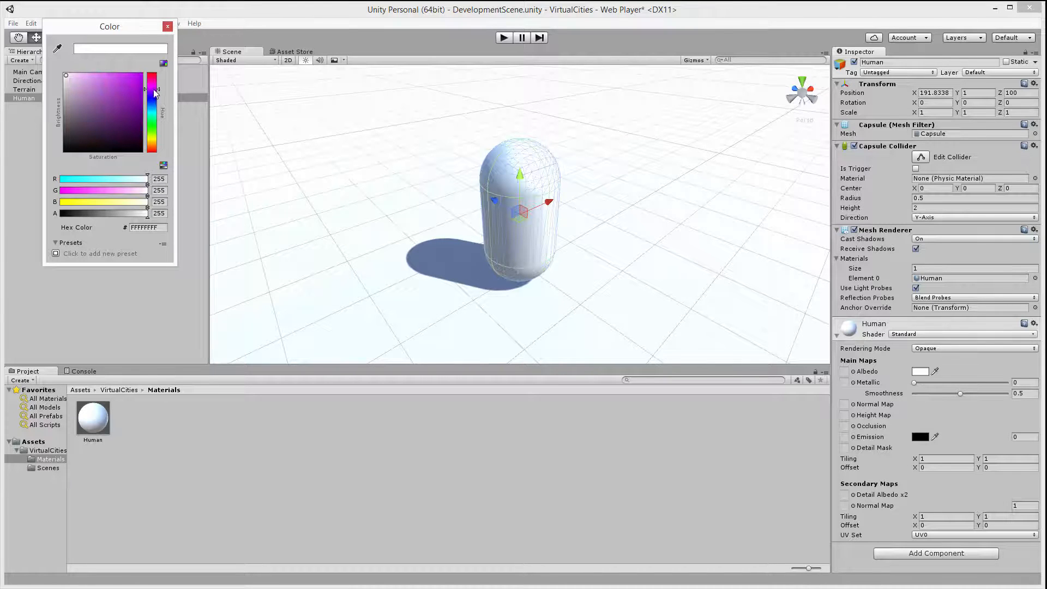
drag(133, 88, 151, 78)
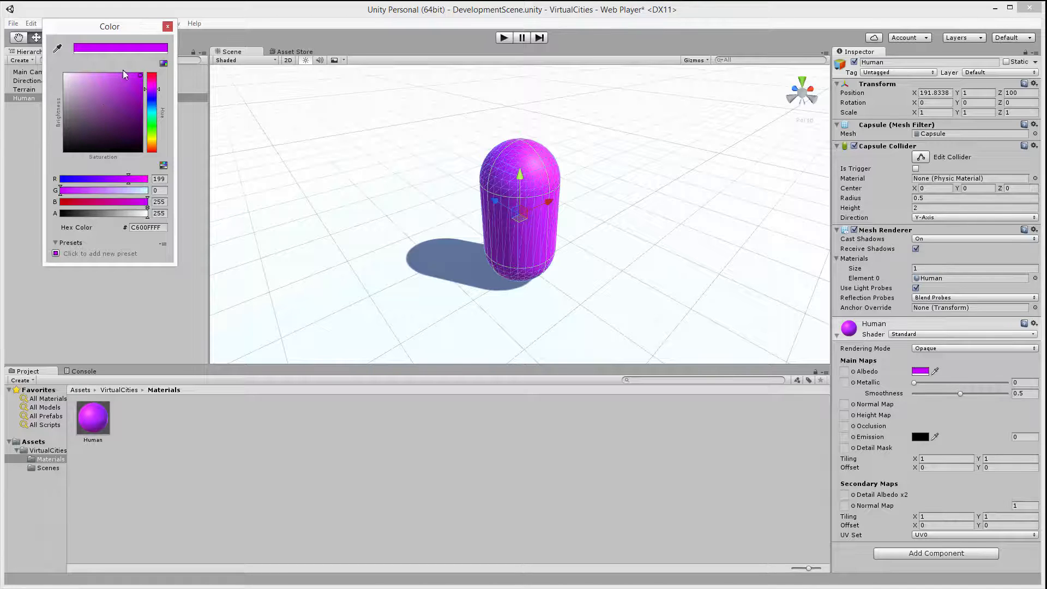
click(167, 27)
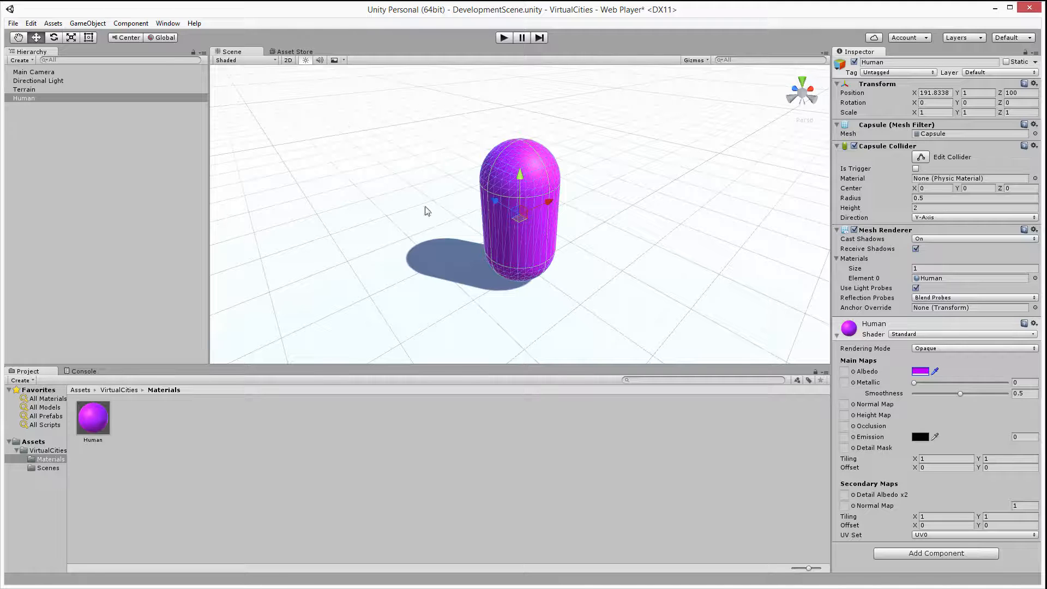
Open the Lighting window, enlarge it and dock it beside the Inspector.
right_drag(555, 255, 576, 228)
key(s)
click(173, 165)
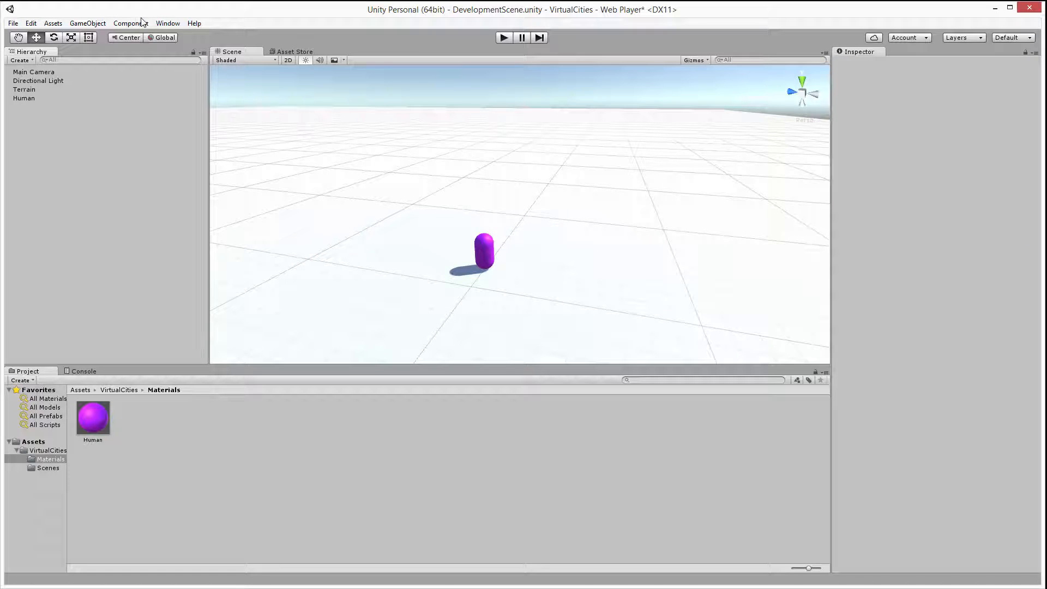
click(166, 24)
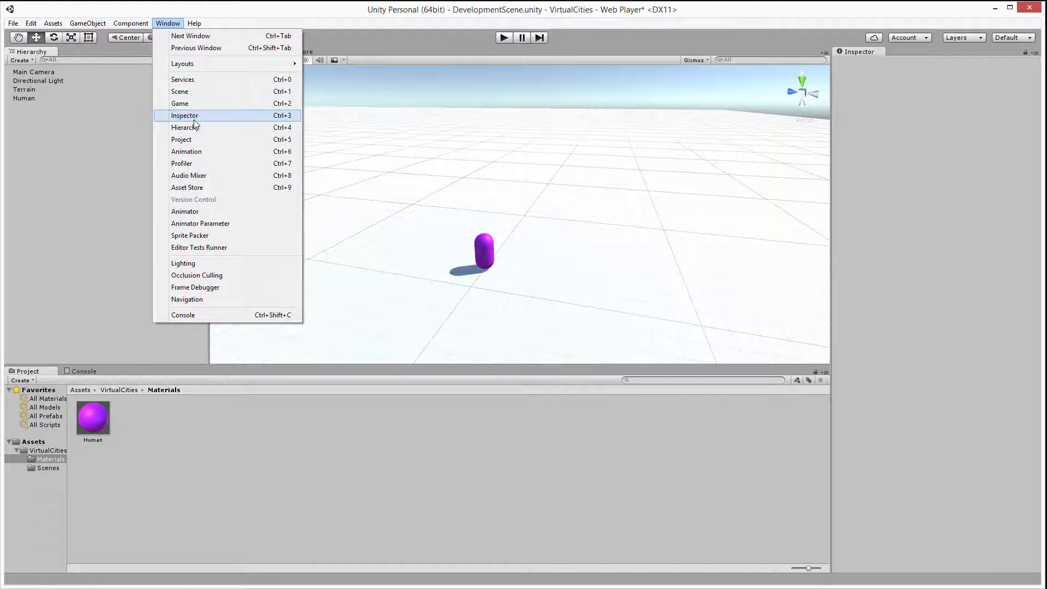
click(212, 267)
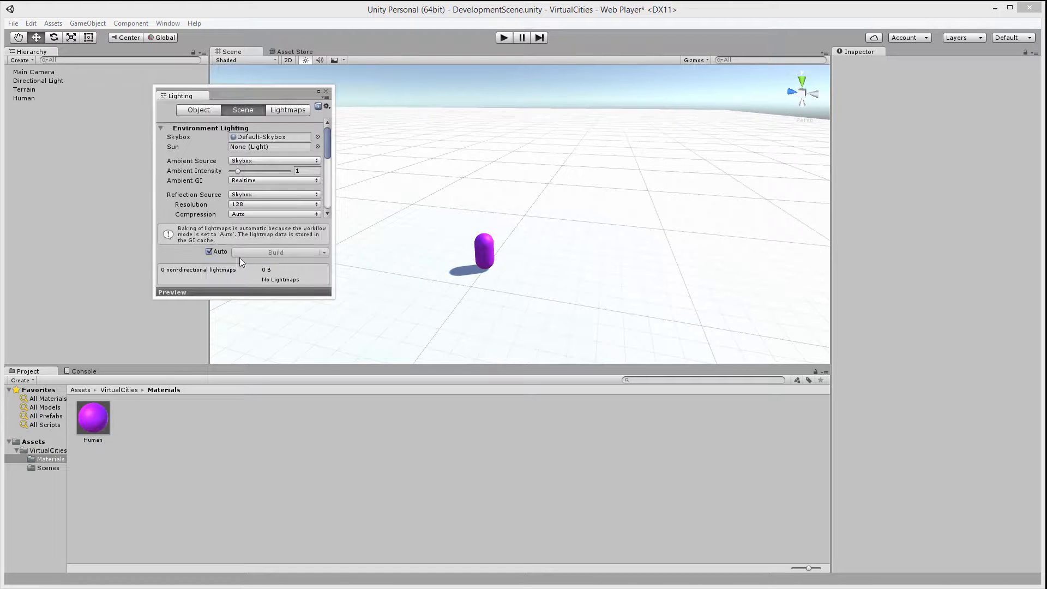
drag(325, 297, 492, 534)
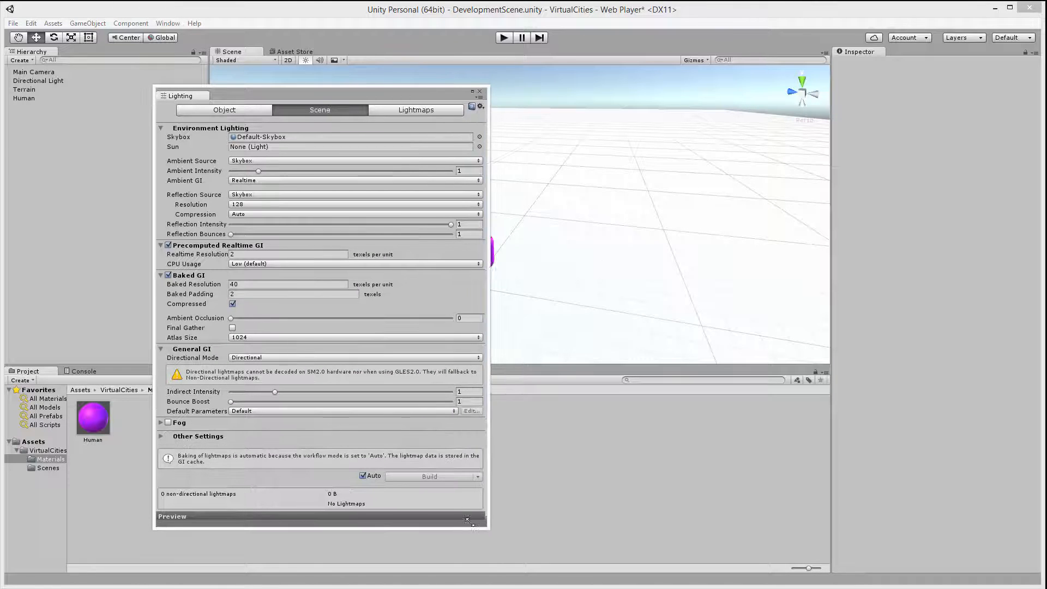
drag(177, 96, 923, 68)
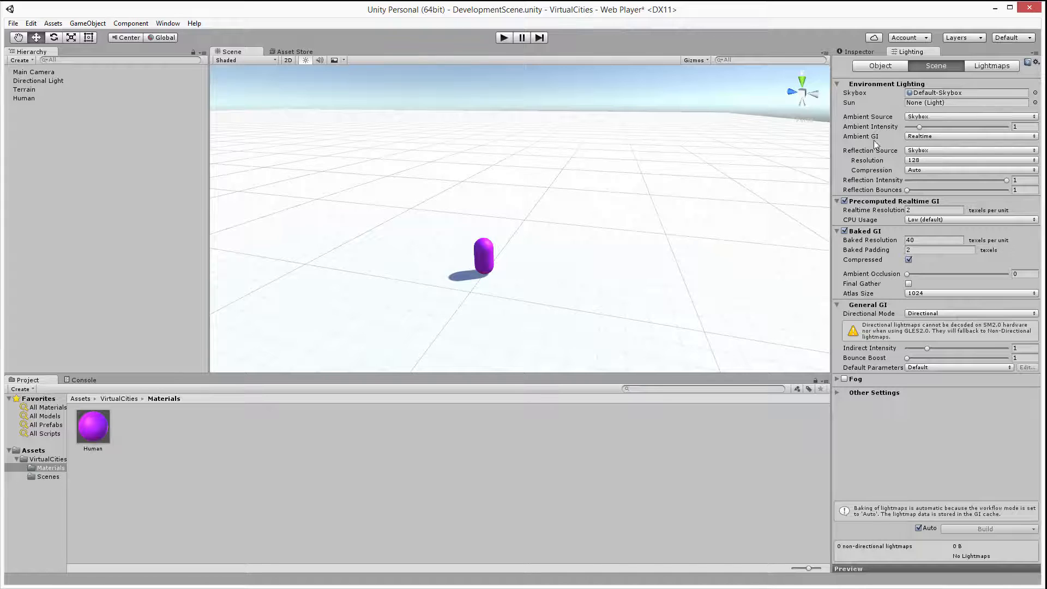
Lower the scene's ambient intensity to 0.43 in the environment lighting settings.
click(919, 127)
drag(918, 127, 914, 129)
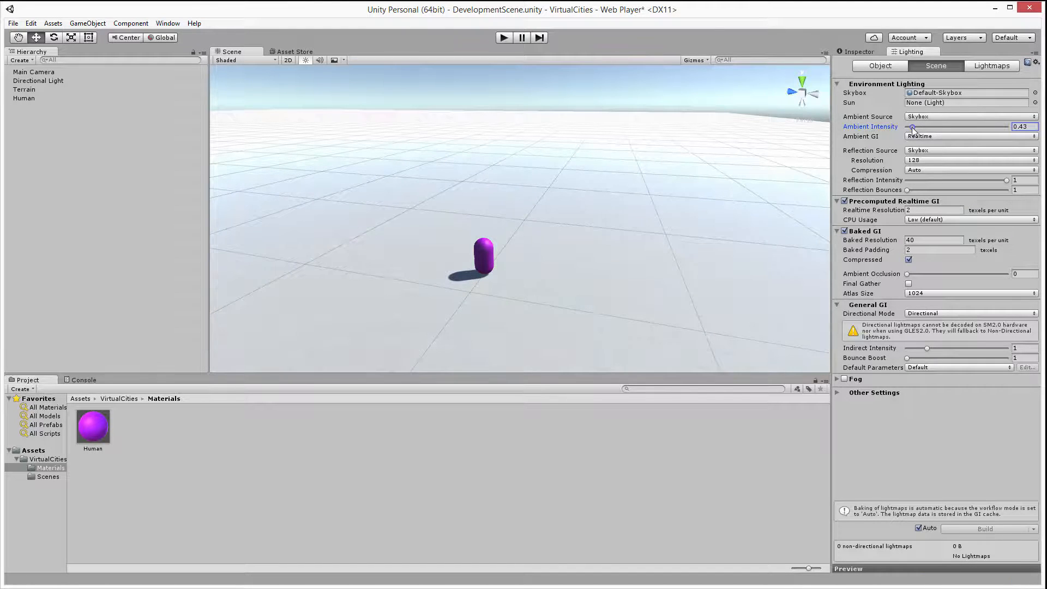
right_drag(669, 193, 673, 239)
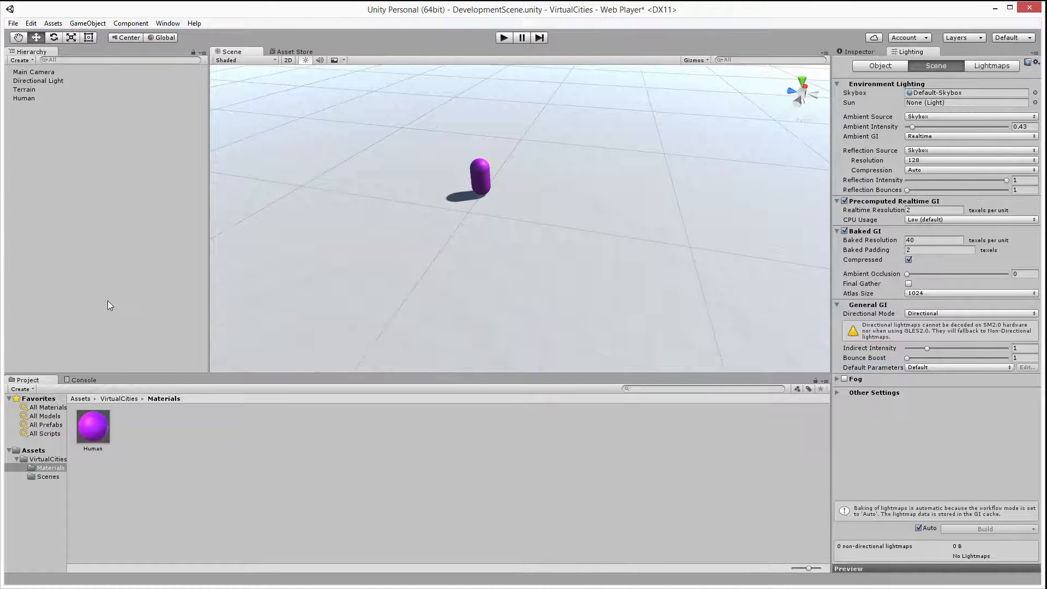
click(126, 190)
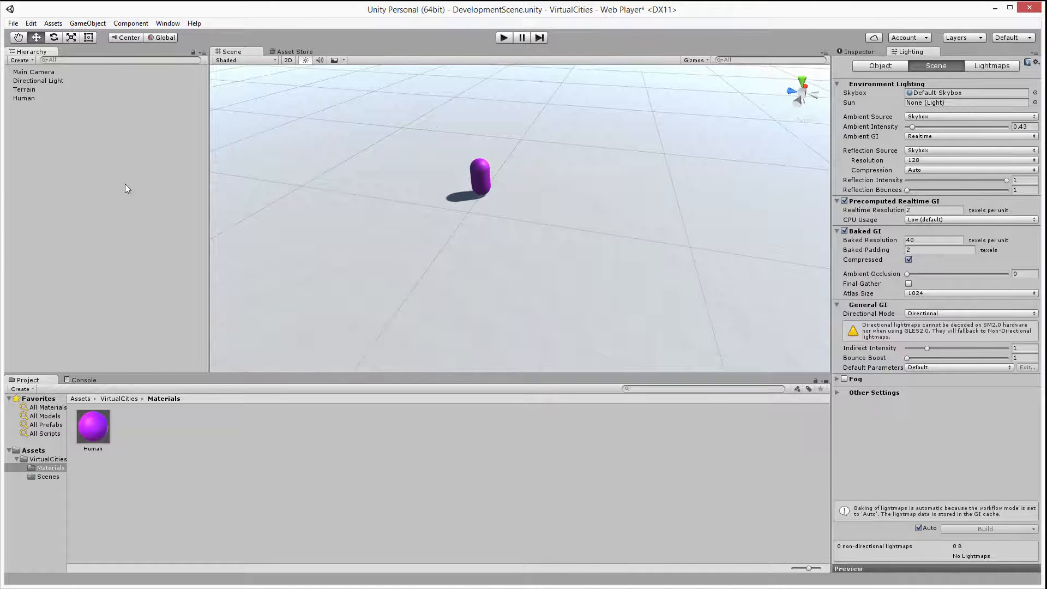
click(33, 99)
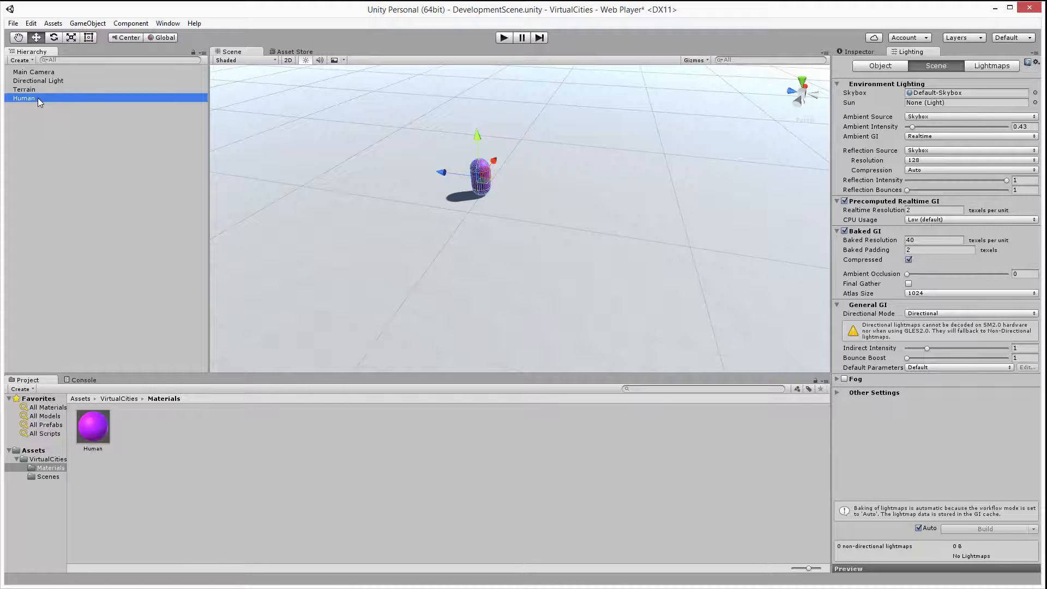
right_click(39, 103)
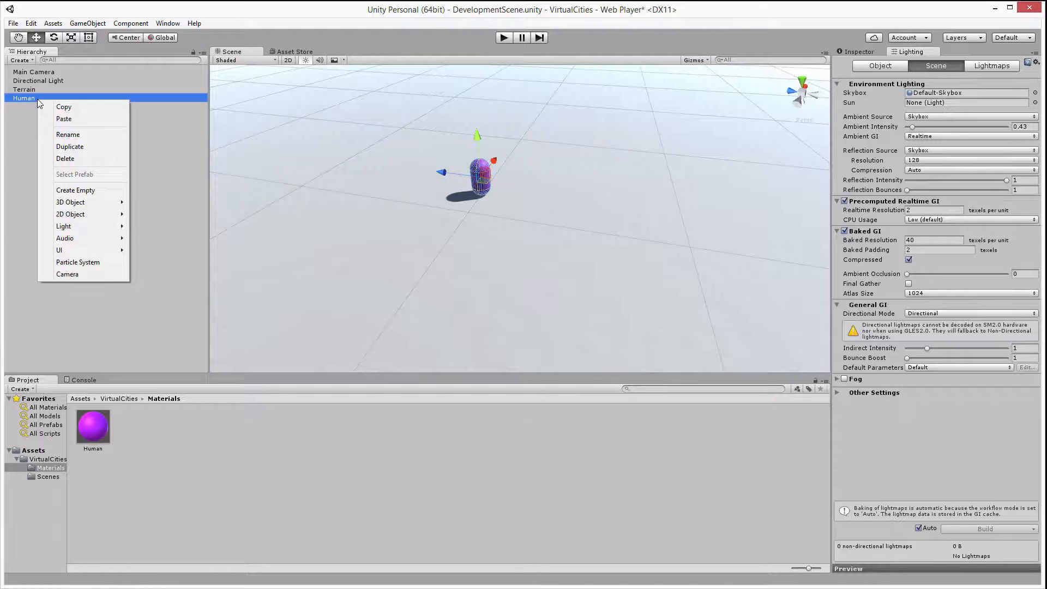
click(170, 438)
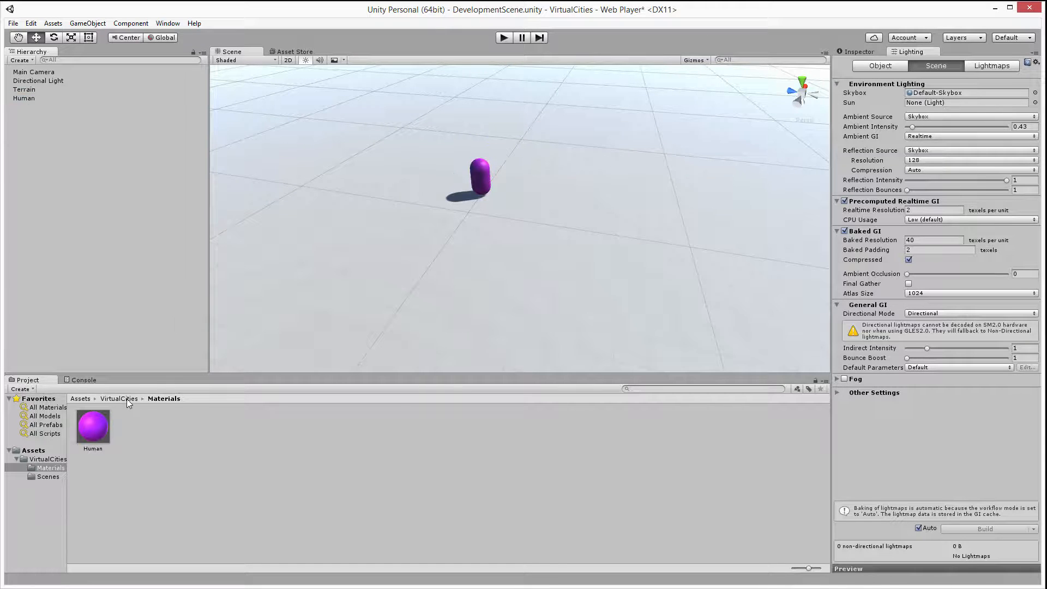
Create a folder named Scripts inside the VirtualCities assets folder.
click(127, 399)
right_click(188, 426)
mouse_move(217, 431)
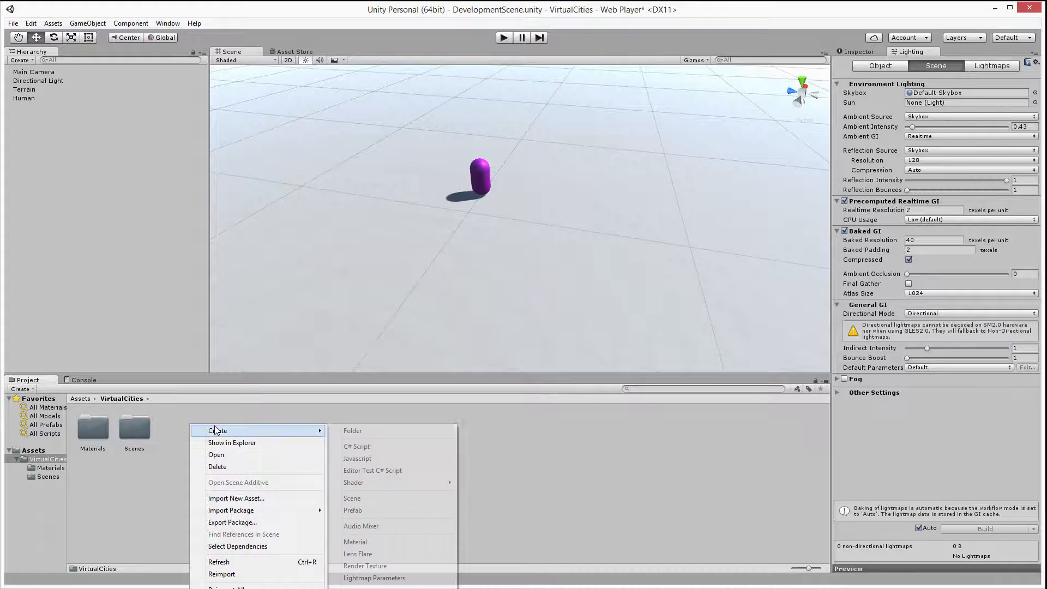
click(397, 435)
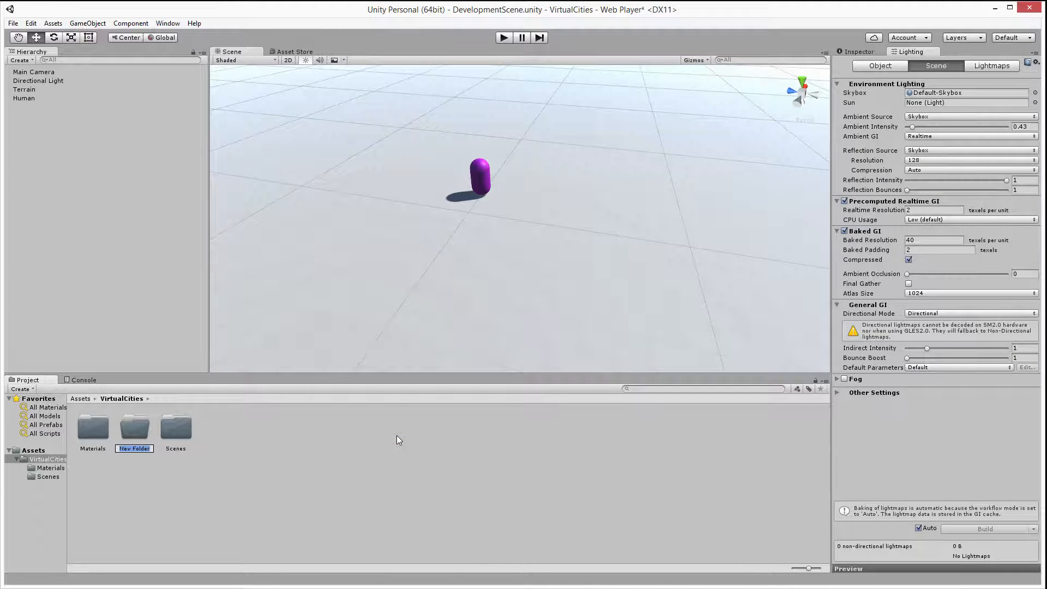
text(scr)
key(BackSpace)
key(BackSpace)
key(BackSpace)
text(Scripts)
key(Return)
Create a new C# script named Human inside the Scripts folder.
double_click(177, 440)
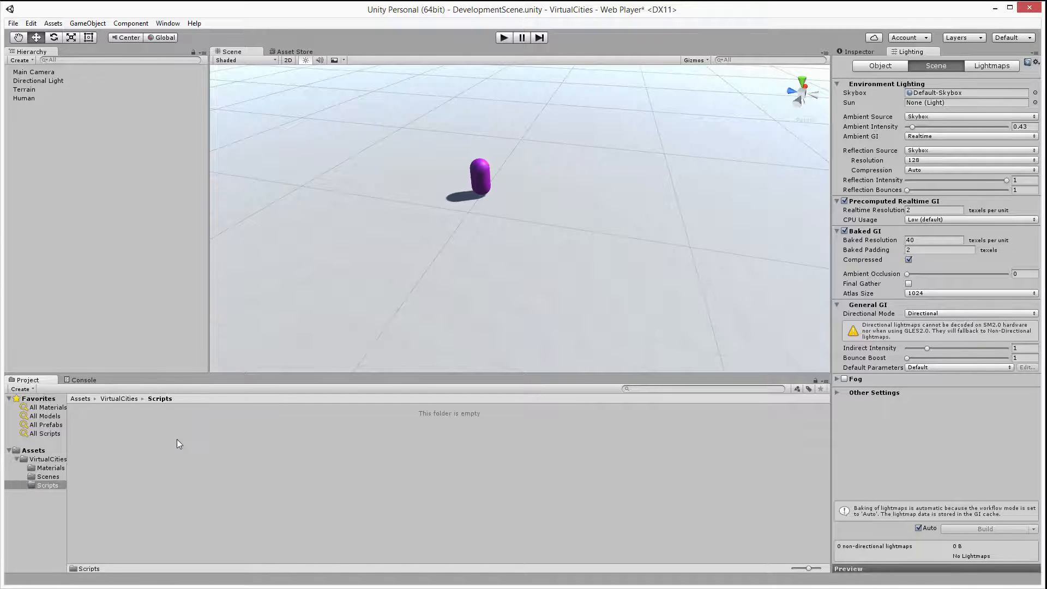
right_click(114, 429)
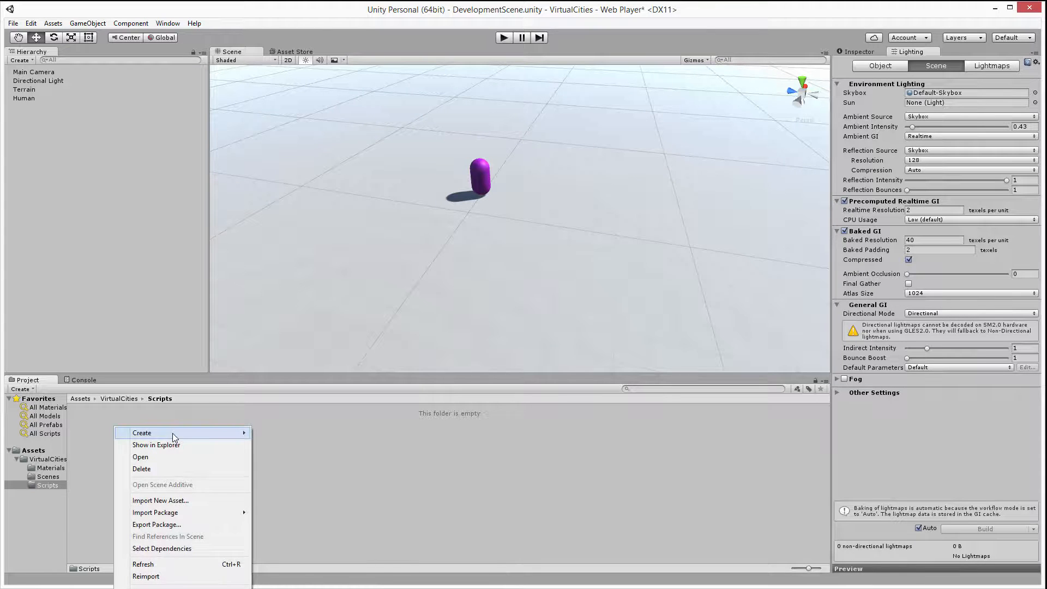
mouse_move(173, 433)
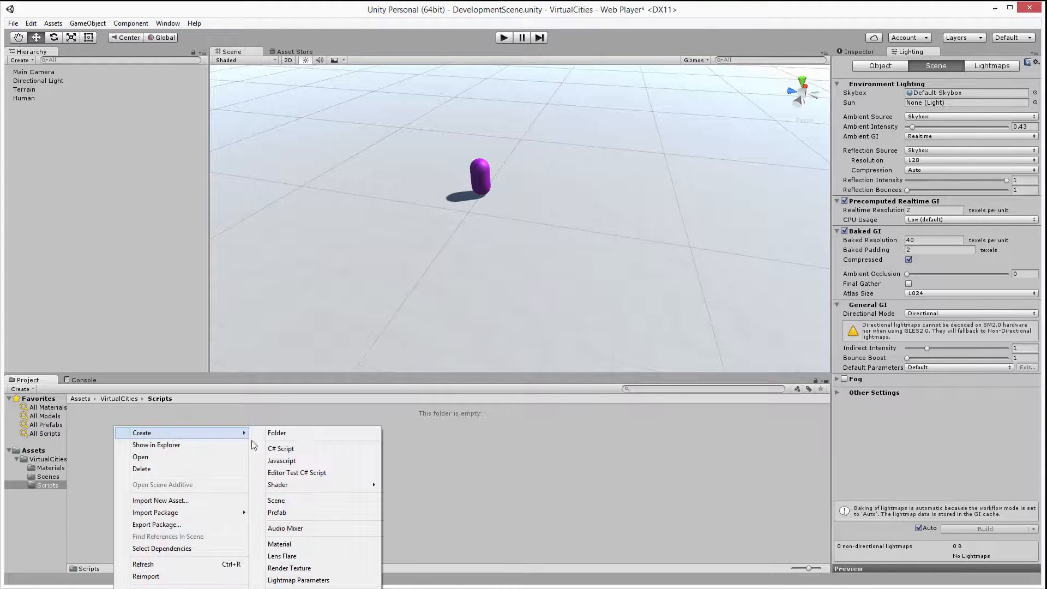
click(305, 451)
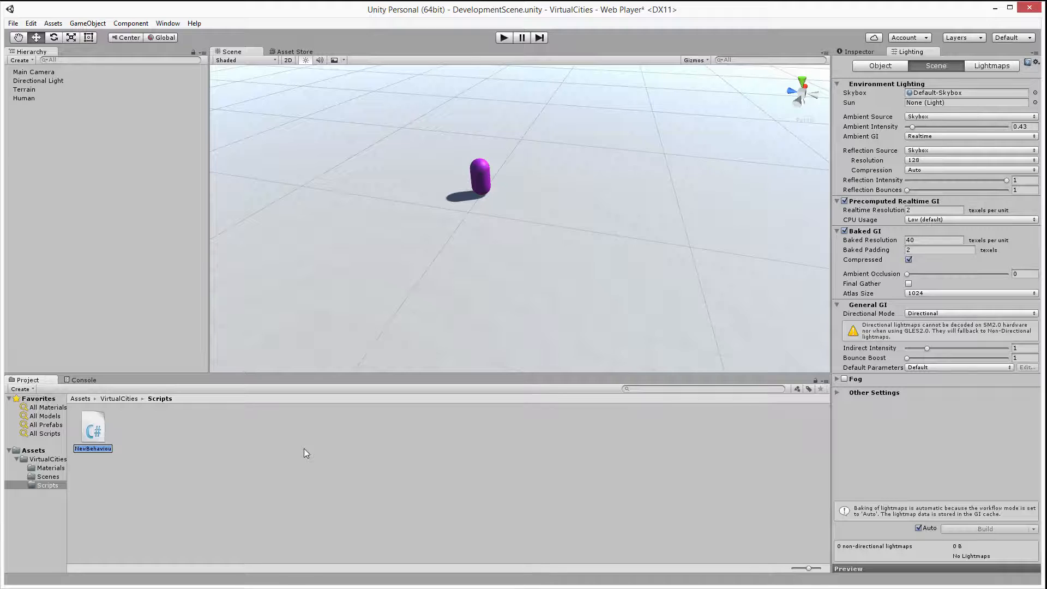
text(Human)
key(Return)
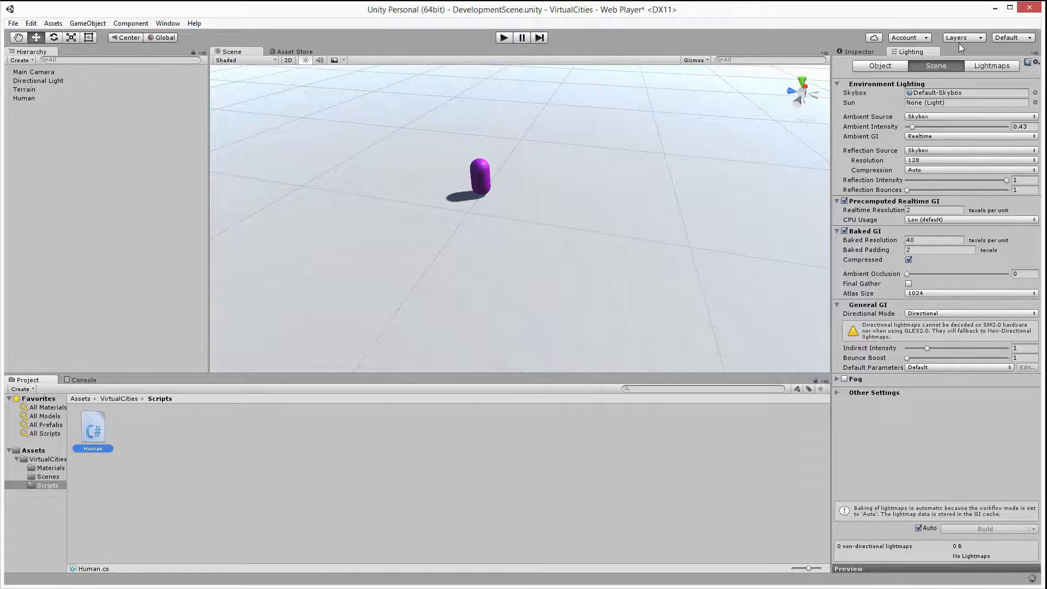
Attach the Human script to the Human object and collapse the material settings in its Inspector.
click(856, 52)
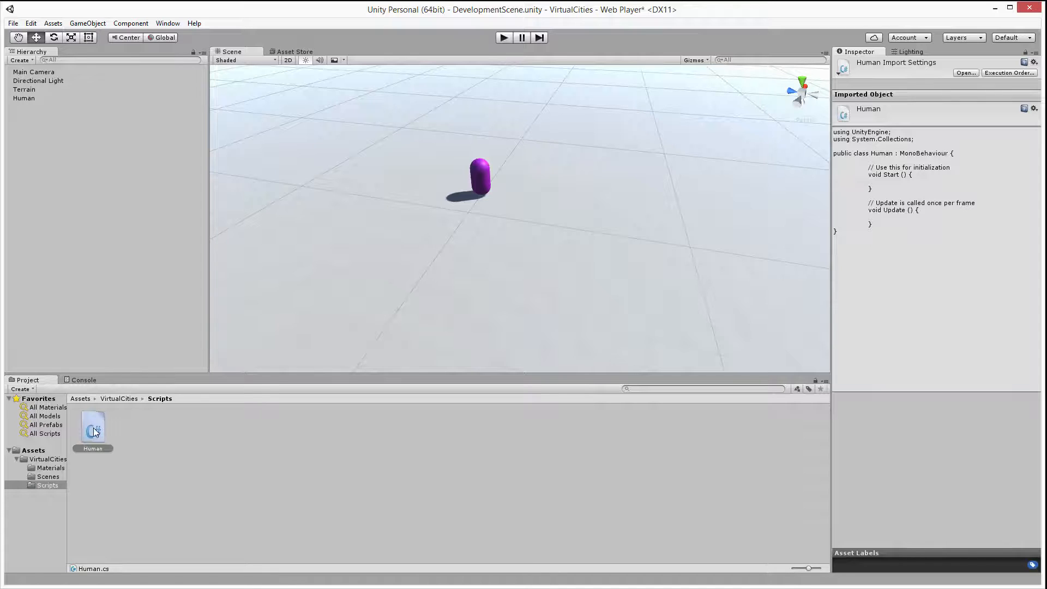
drag(96, 433, 30, 103)
click(29, 99)
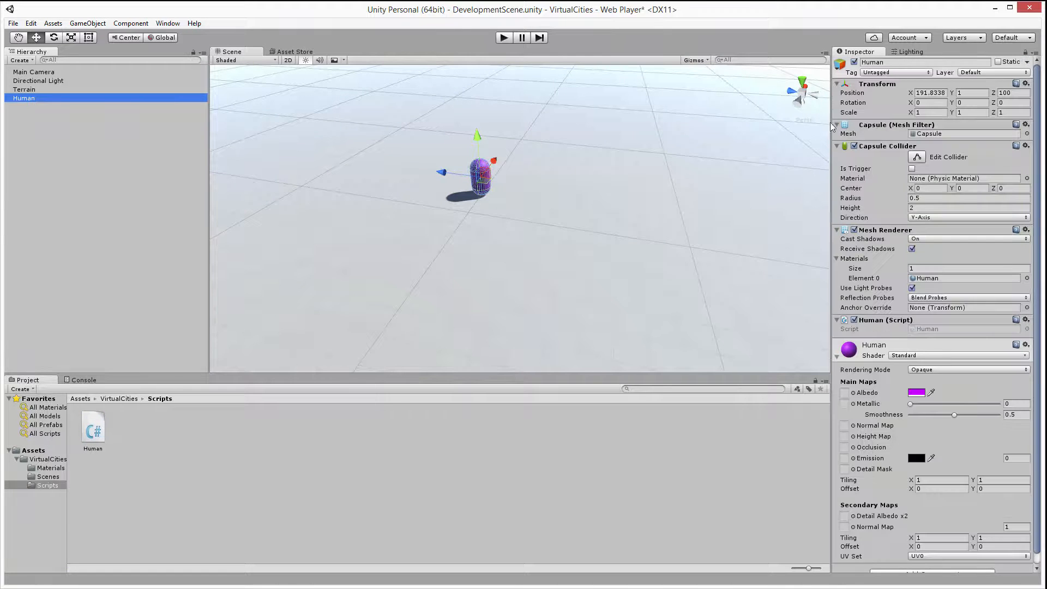
click(837, 356)
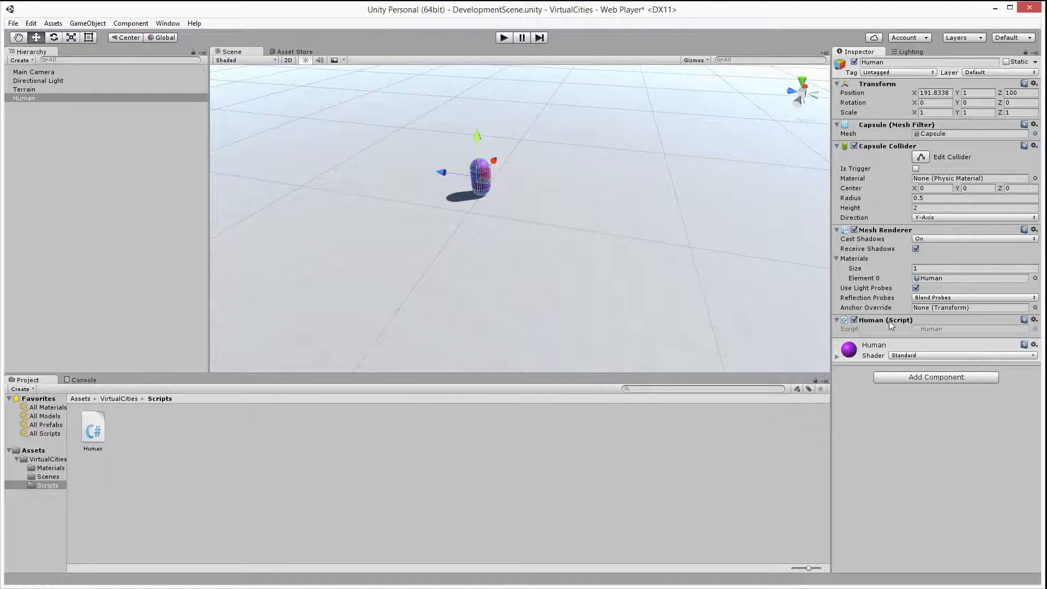
Open the Human script for editing in Visual Studio.
click(101, 432)
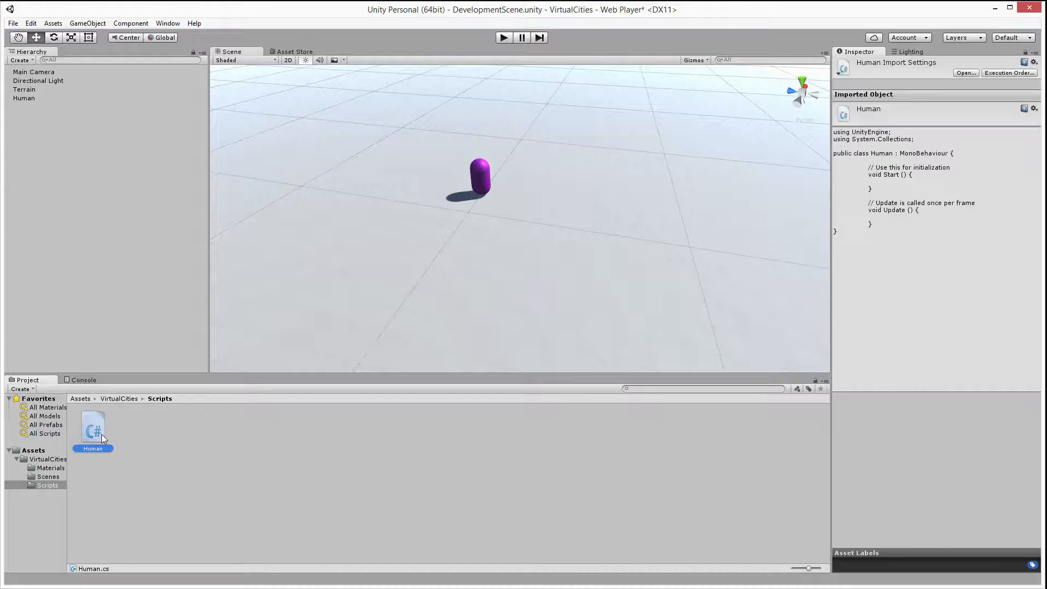
double_click(93, 431)
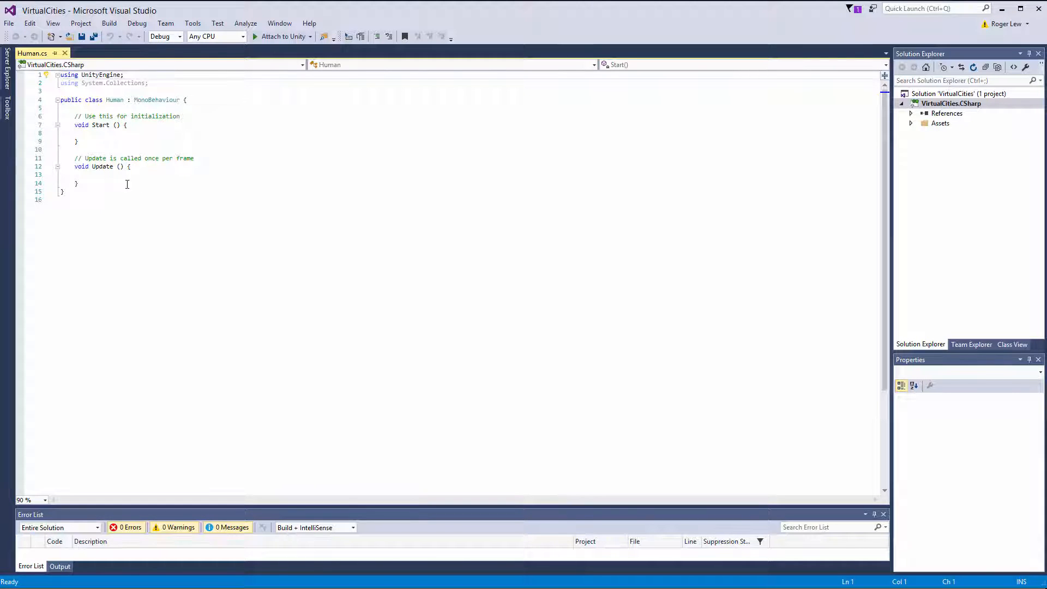
Apply Format Document to the whole Human.cs script and save the file.
click(29, 22)
mouse_move(132, 221)
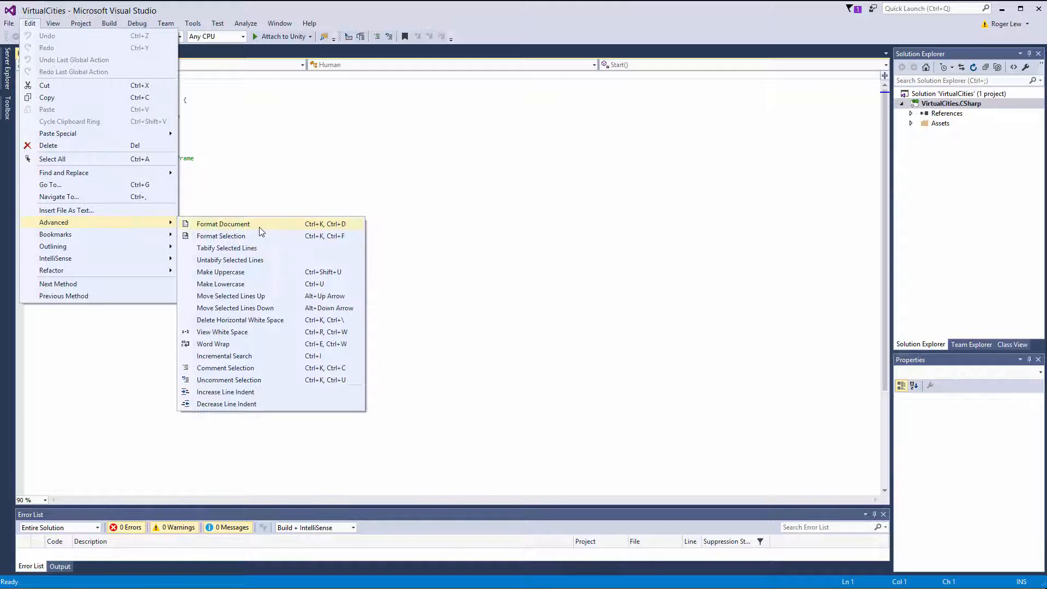
click(260, 228)
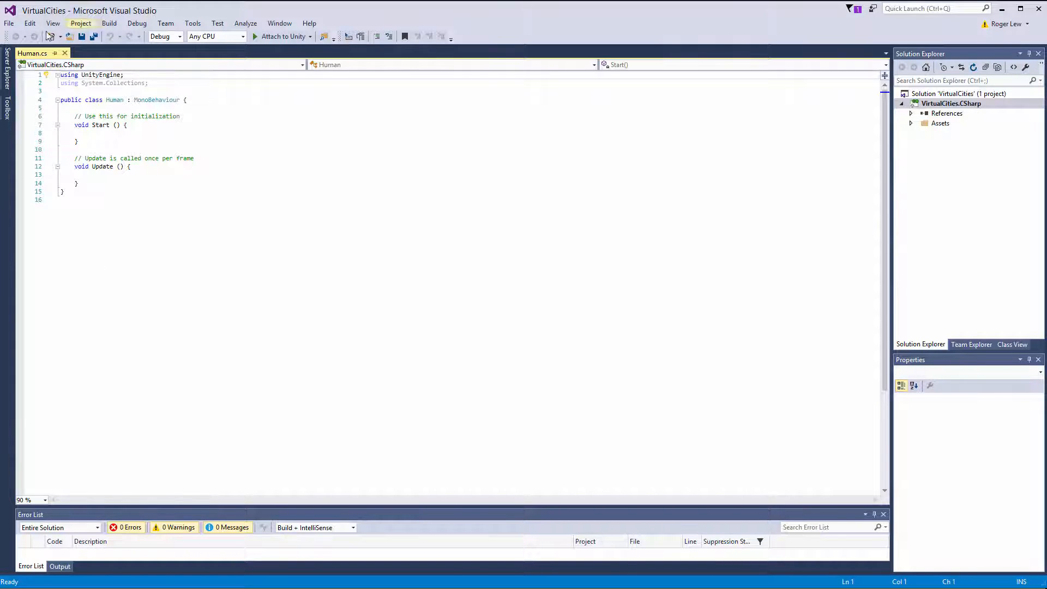
click(30, 23)
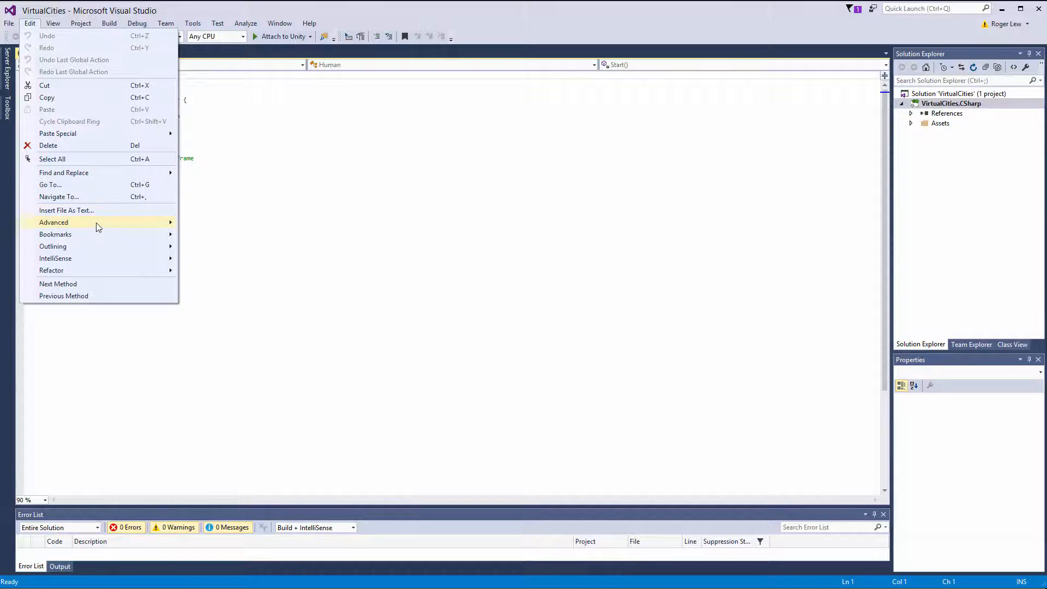
mouse_move(157, 223)
click(205, 225)
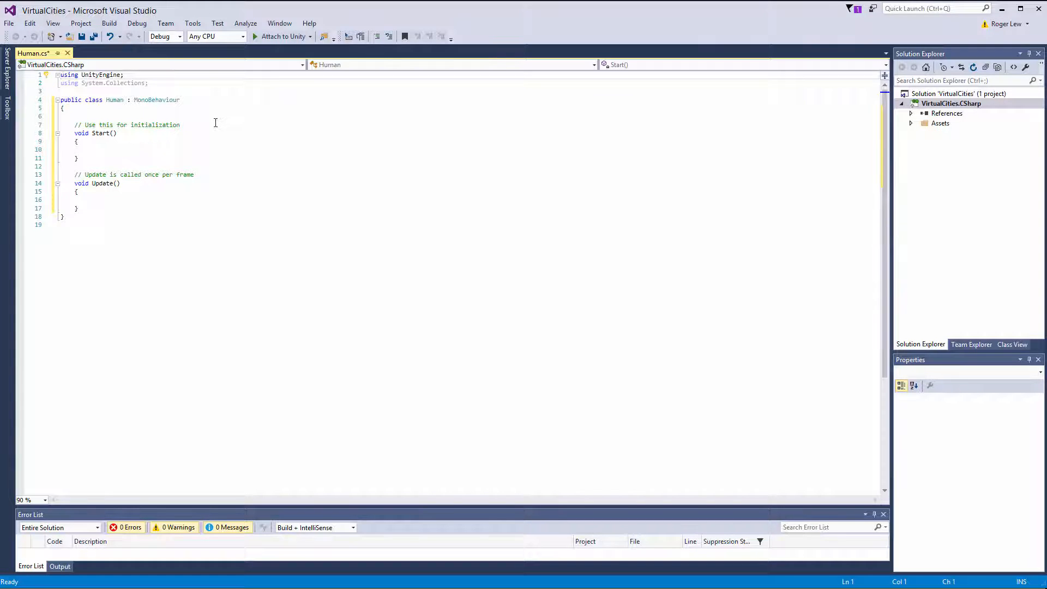
click(130, 116)
key(ctrl+s)
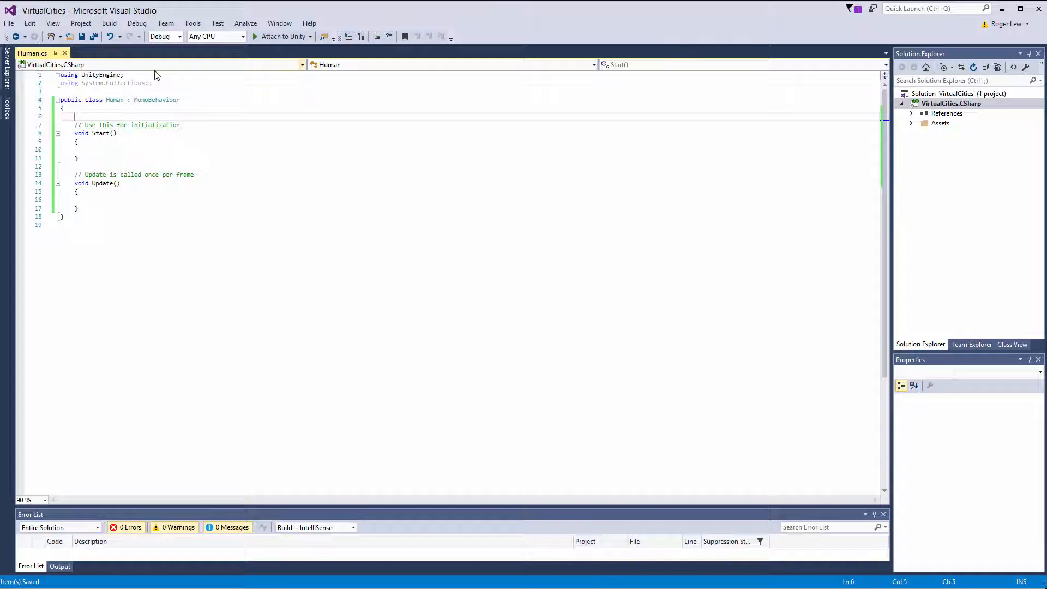
Examine the using directives and the description of the MonoBehaviour base class in the Human class declaration.
drag(149, 83, 120, 96)
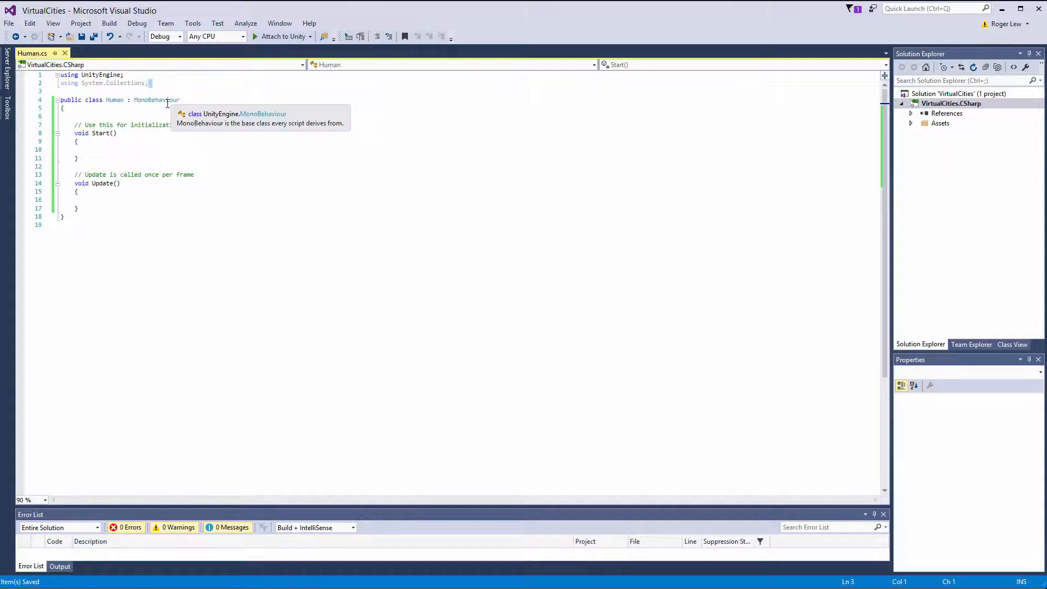
mouse_move(159, 99)
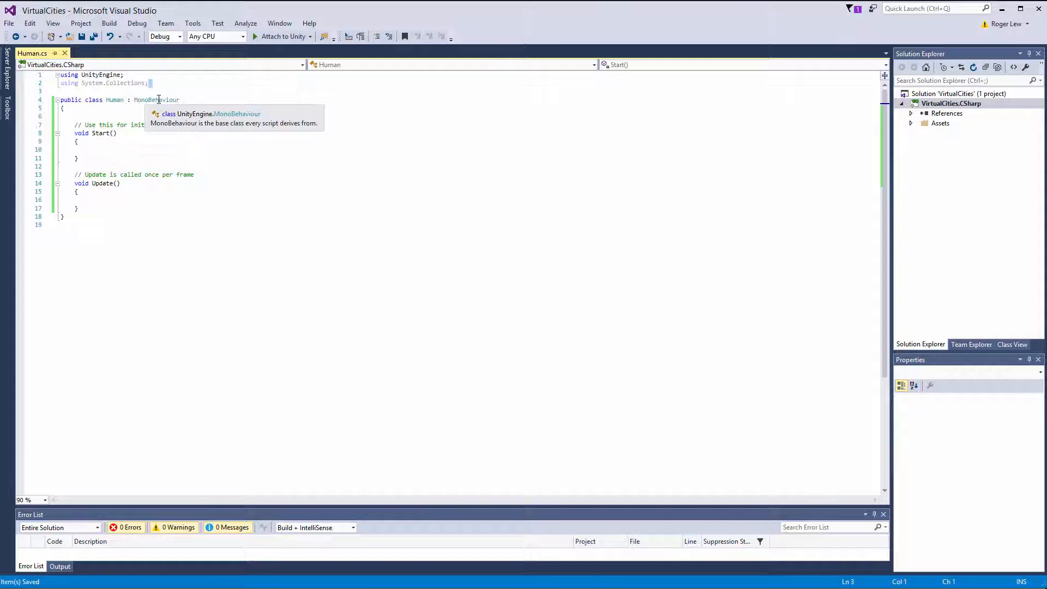
Declare a public float field named age at the start of the Human class and save the script.
mouse_move(112, 78)
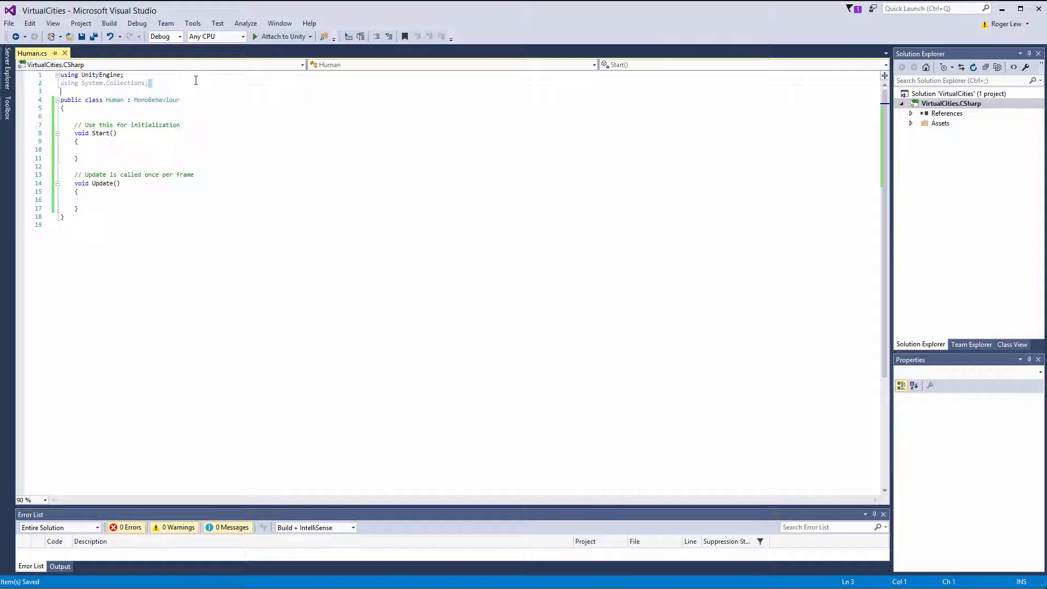
click(196, 80)
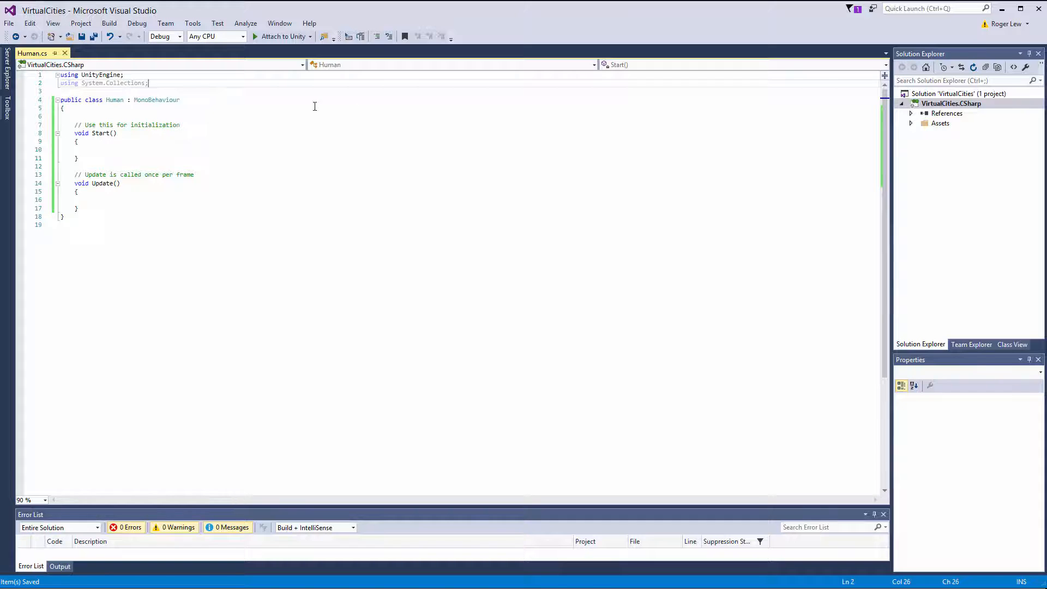
click(179, 112)
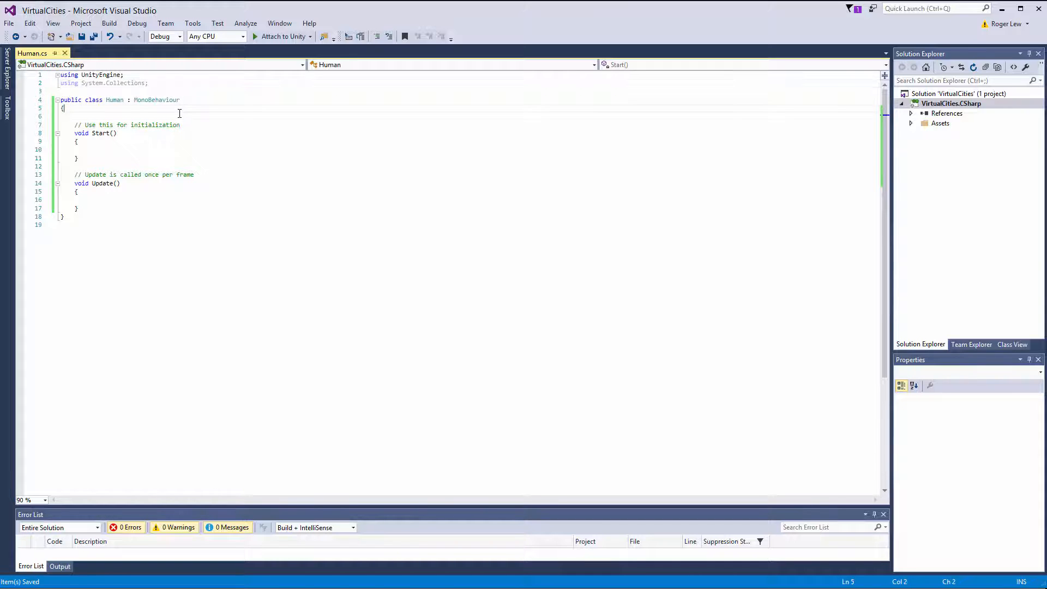
key(Return)
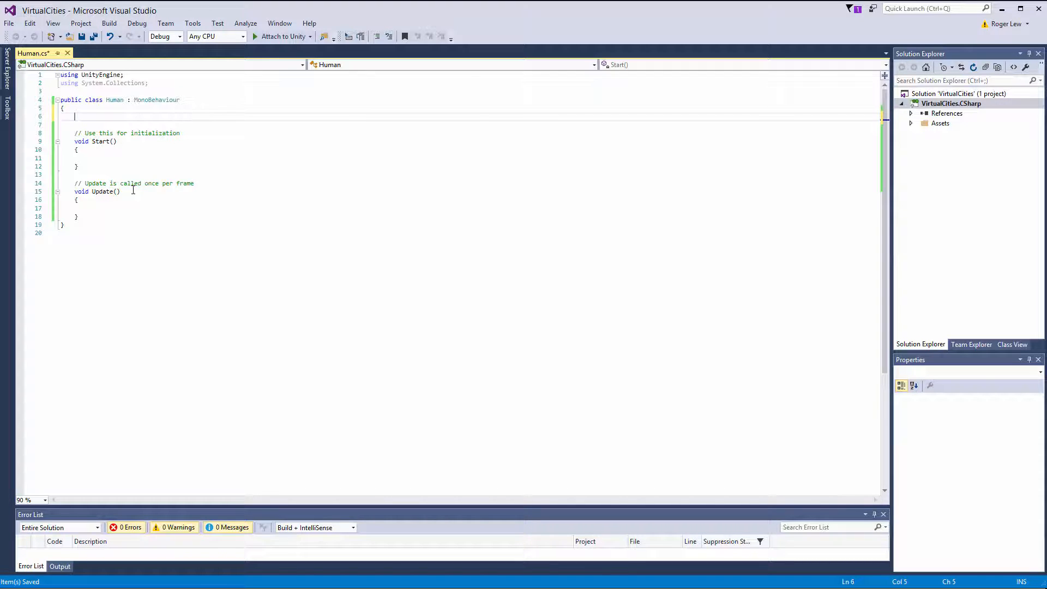
click(122, 157)
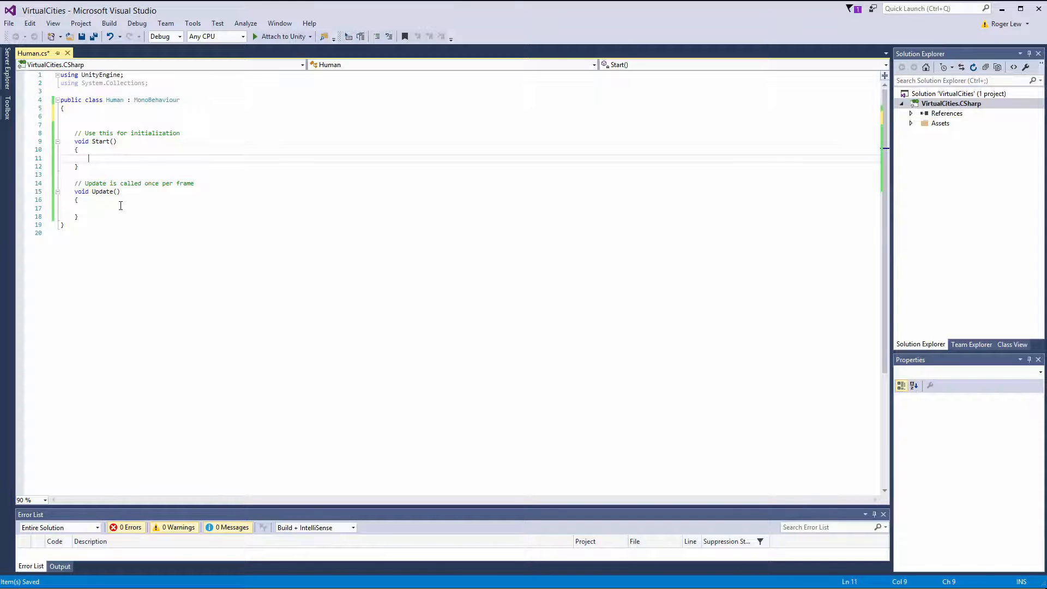
click(125, 111)
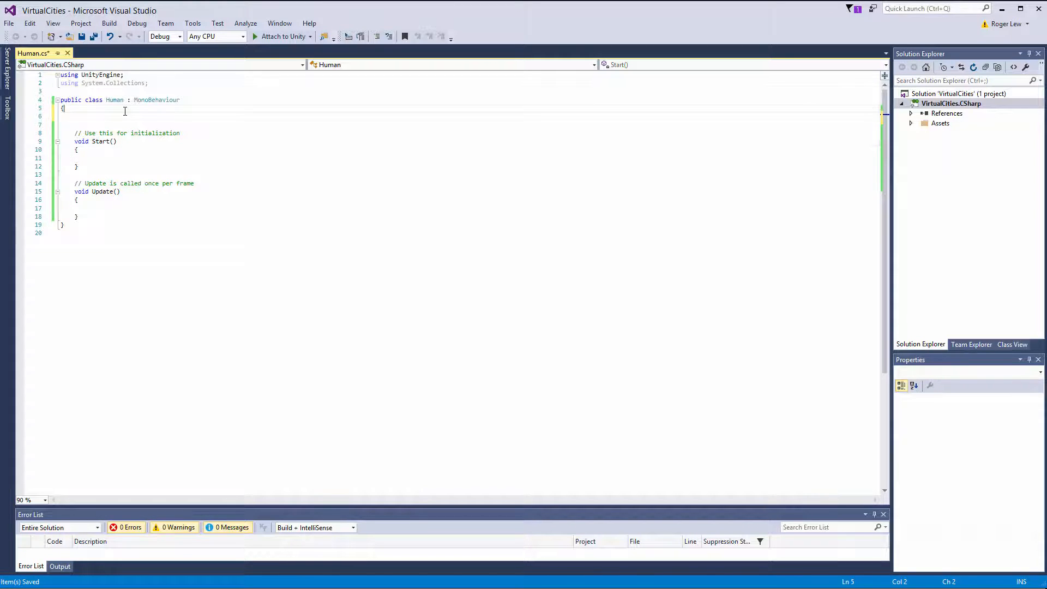
key(Return)
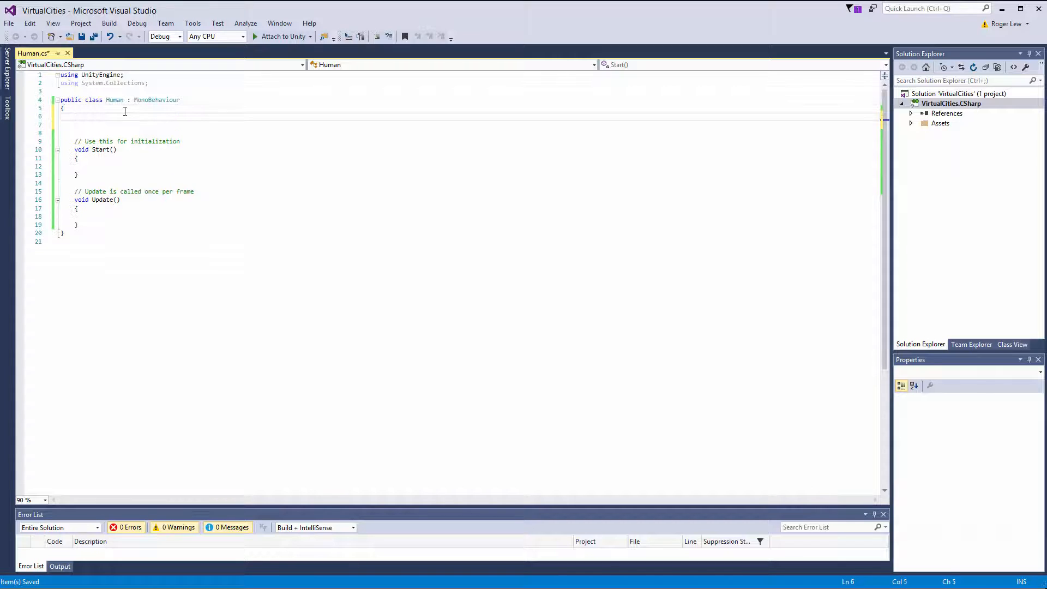
key(Delete)
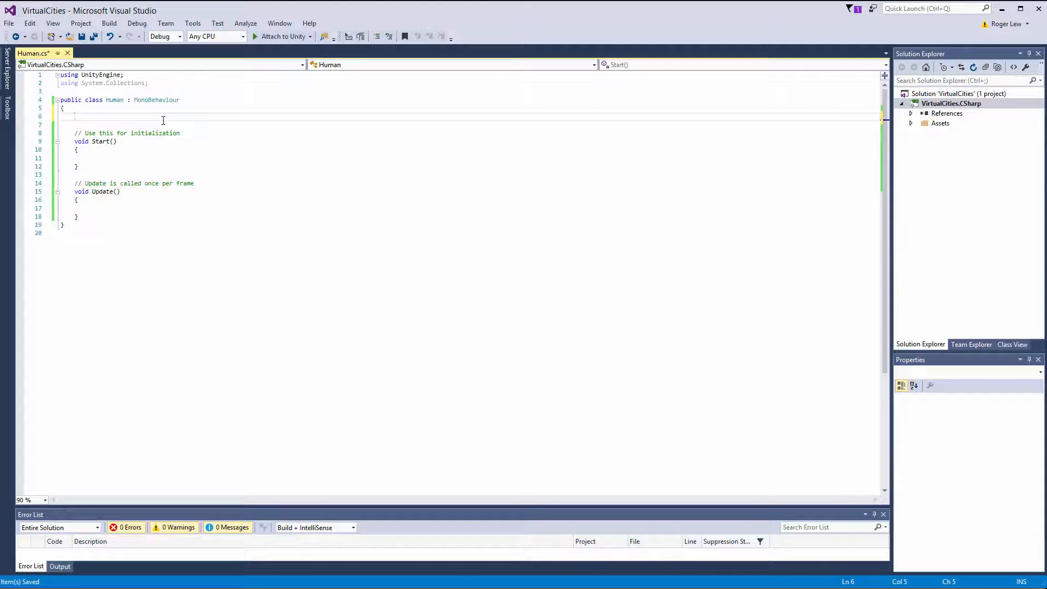
text(public float age;)
key(ctrl+s)
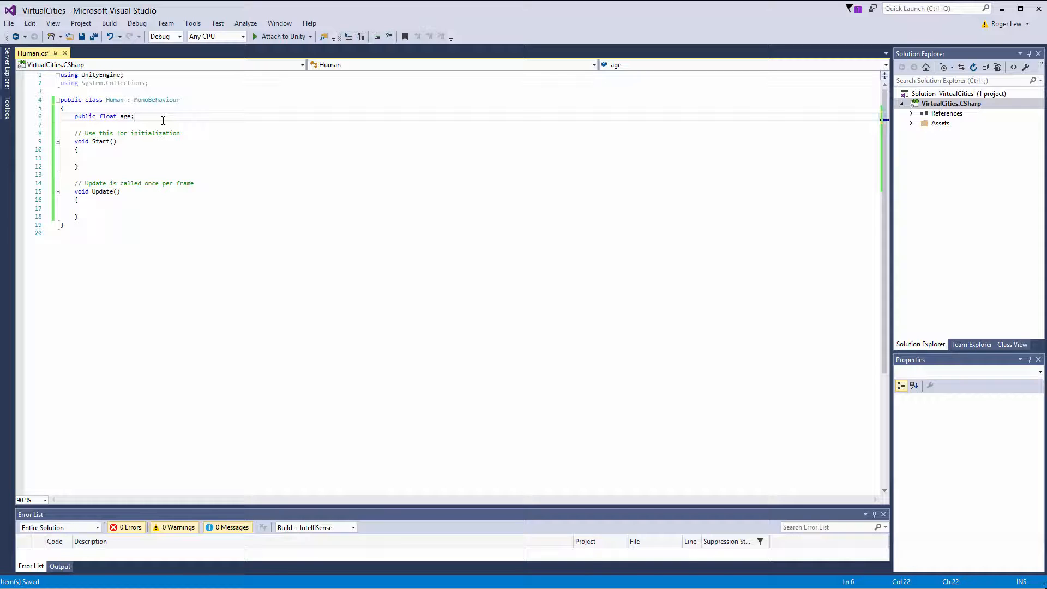
Switch to Unity and check the Human object's script component for the age property.
mouse_move(107, 116)
drag(152, 110, 164, 118)
click(164, 118)
key(alt+Tab)
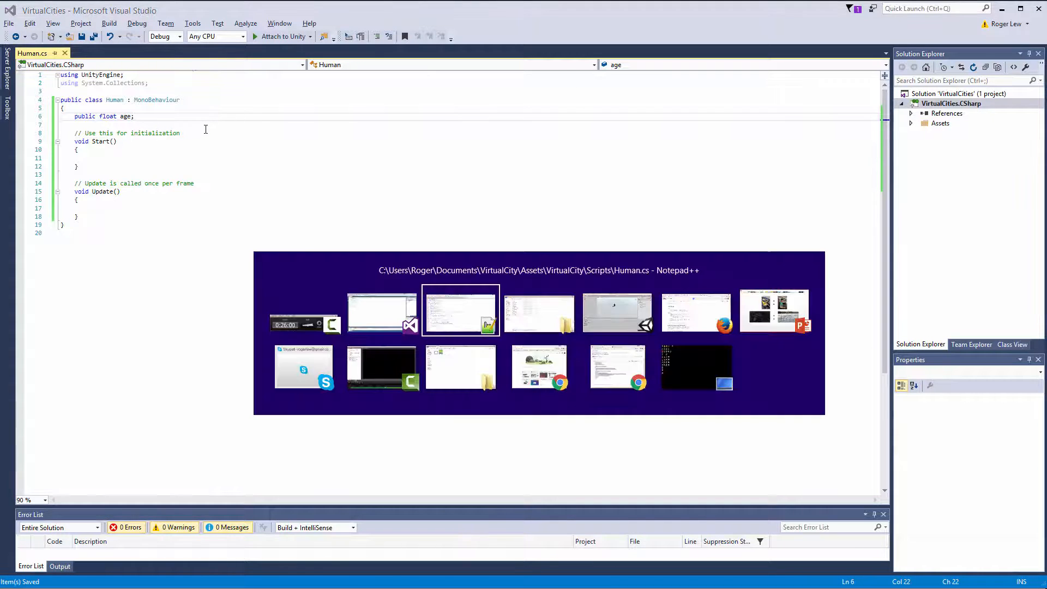
key(alt+Tab)
key(alt+Tab)
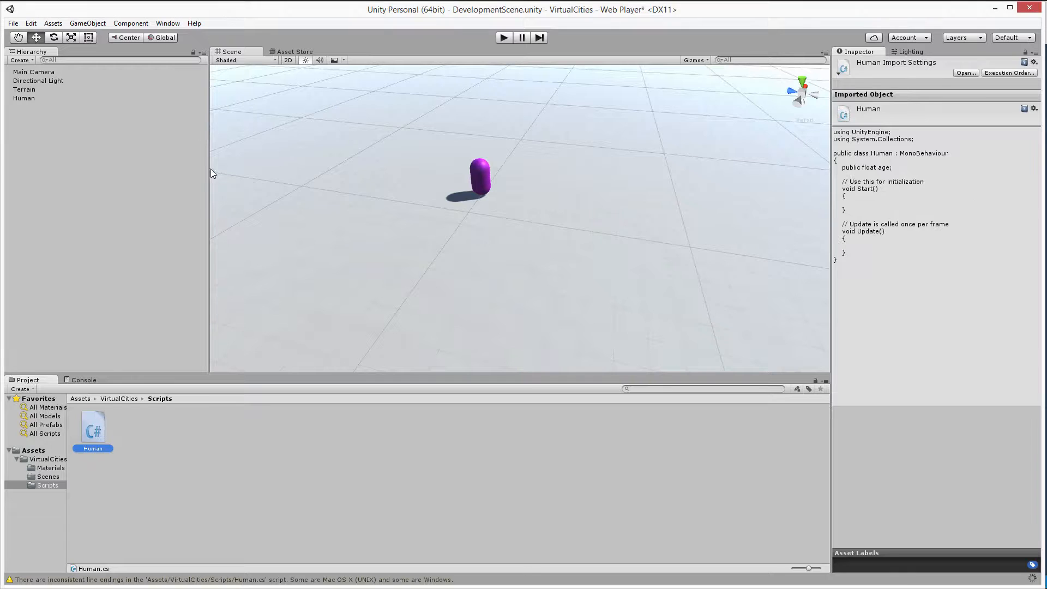
click(27, 99)
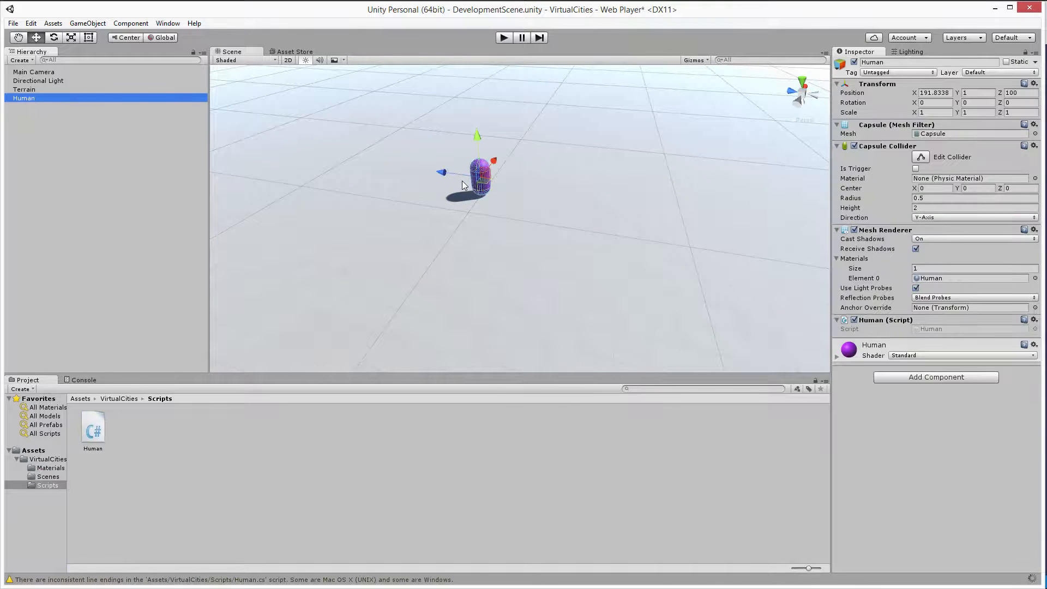
click(884, 325)
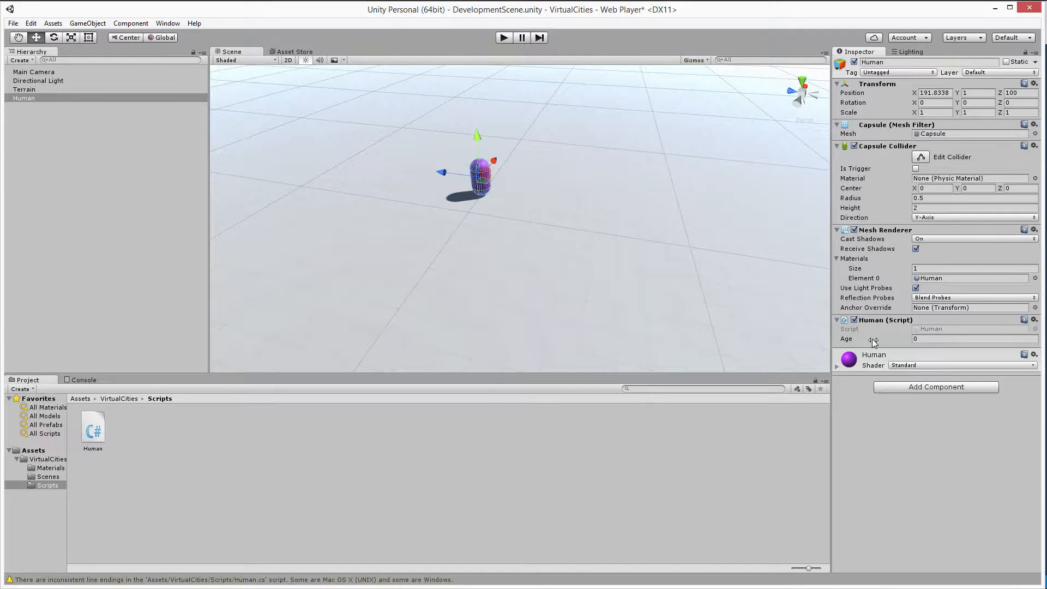
Switch to Visual Studio and delete the initialization comment above the Start method.
key(alt+Tab)
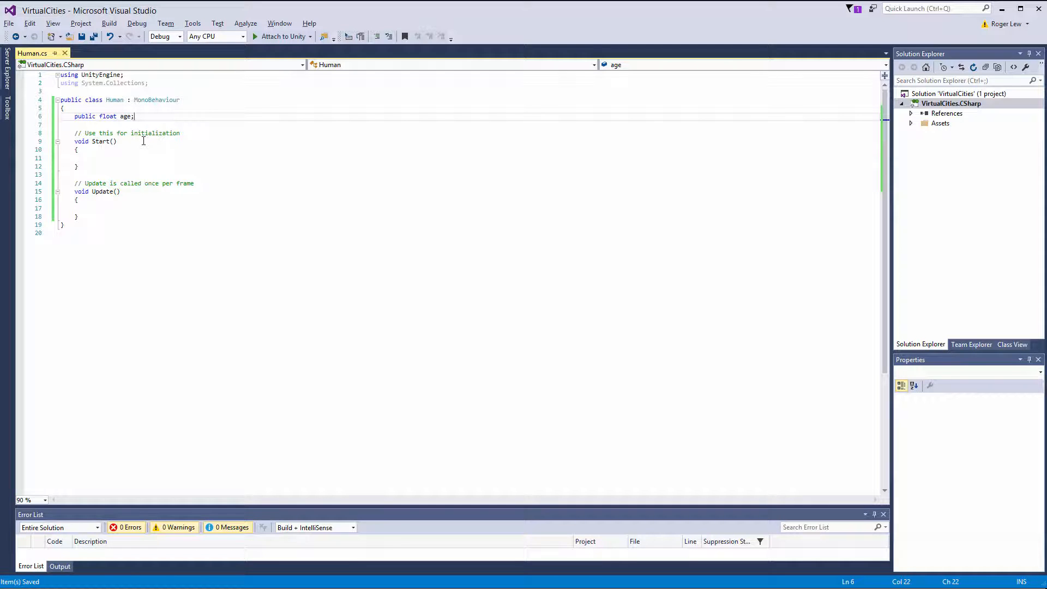
click(205, 131)
key(ctrl+l)
Assign age = Random.Range(0f, 60); inside the Start method and save the script.
click(148, 147)
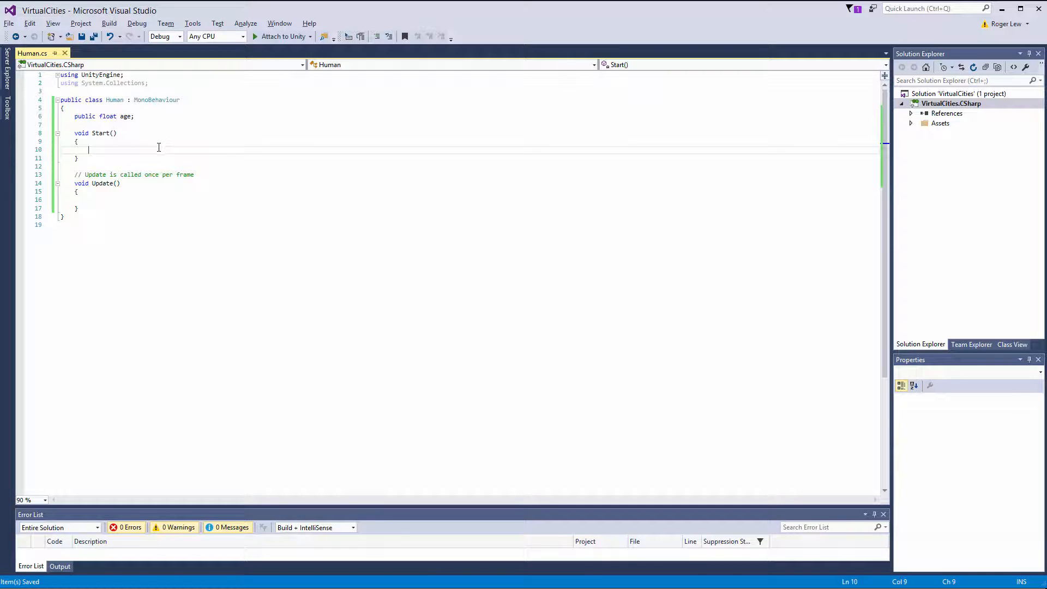
text(age = Radn)
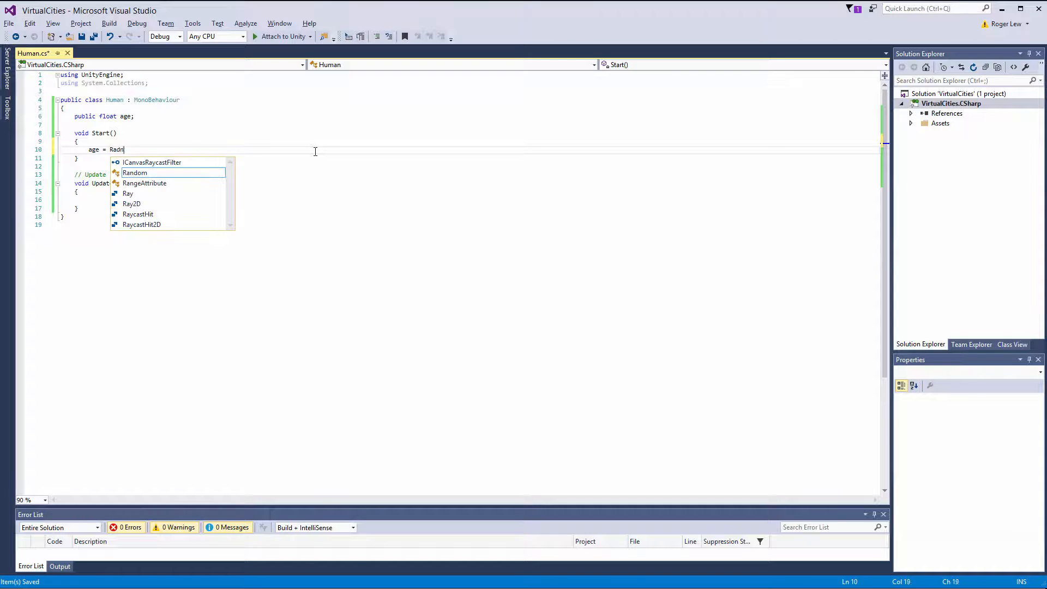
key(BackSpace)
key(BackSpace)
text(ndom.Range)
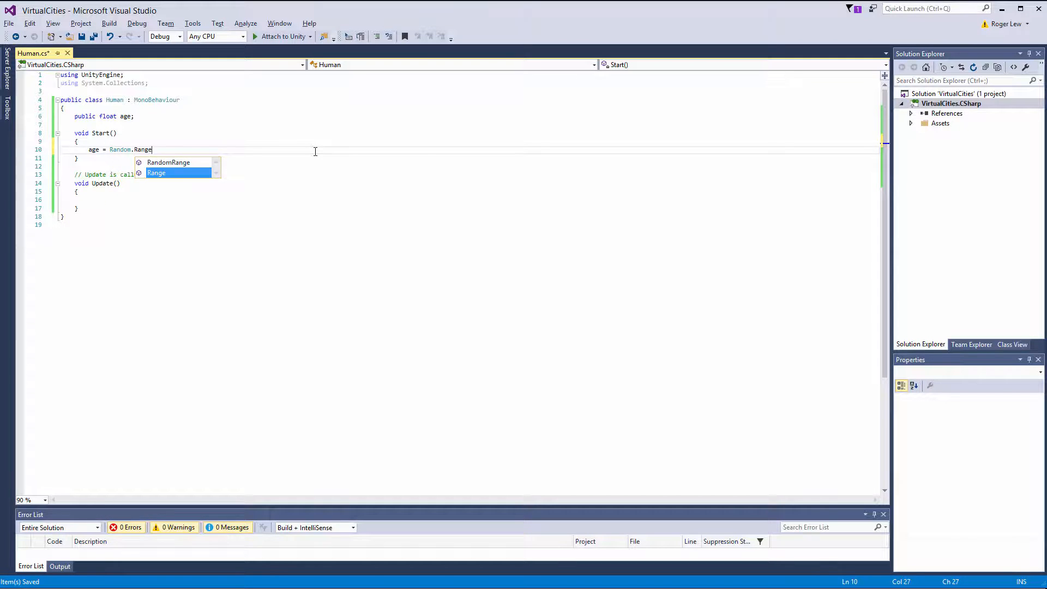
text(()
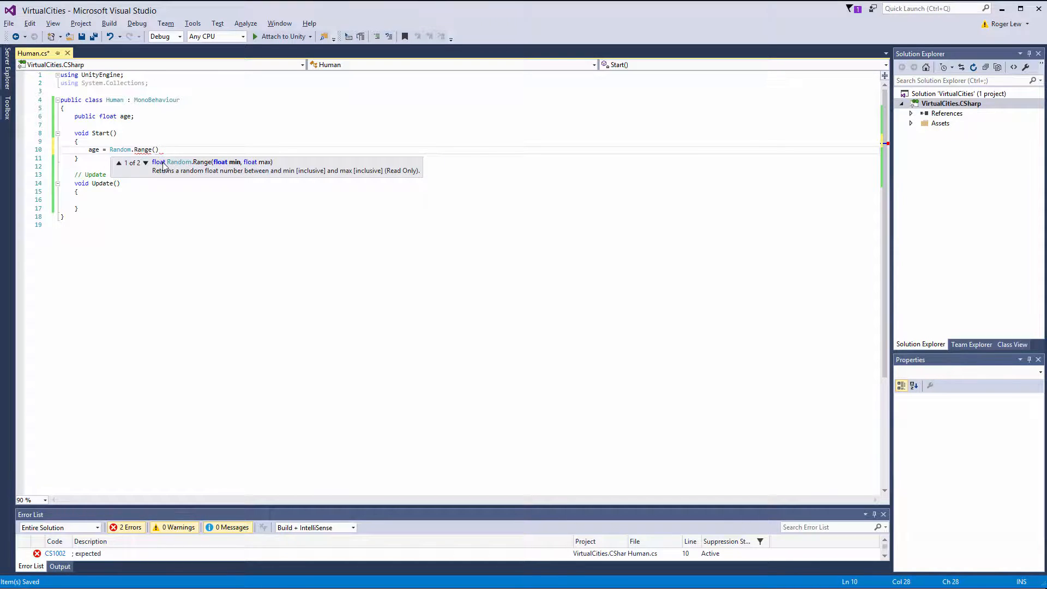
click(145, 163)
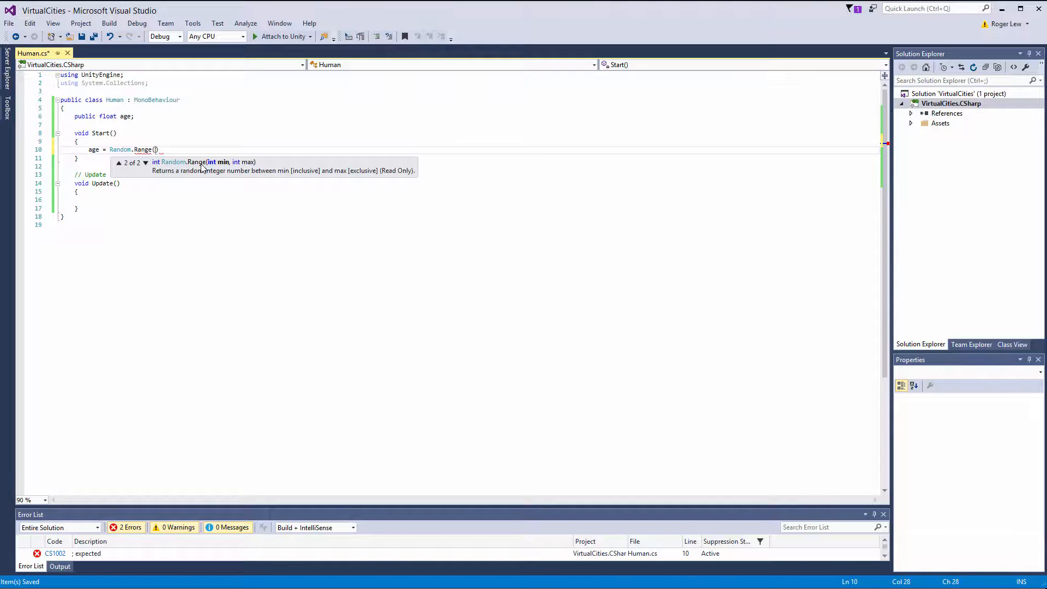
text(0f, 60))
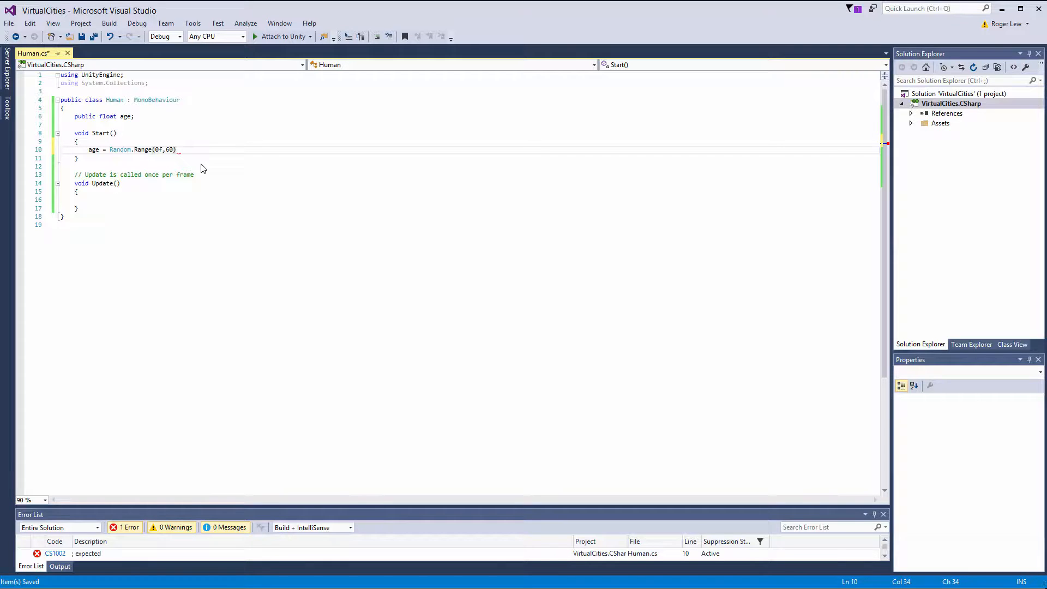
text(;)
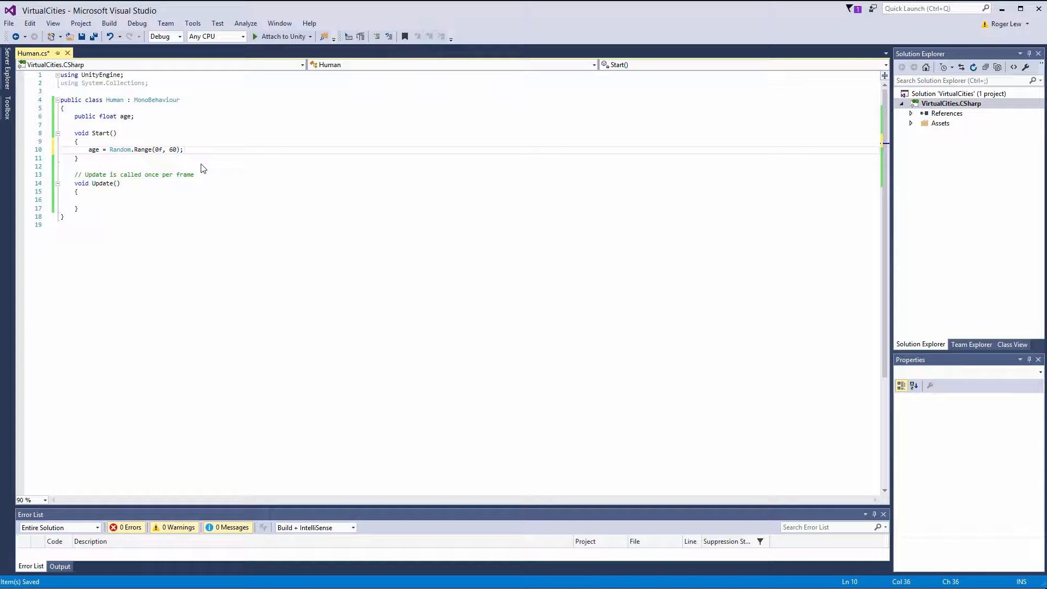
key(ctrl+s)
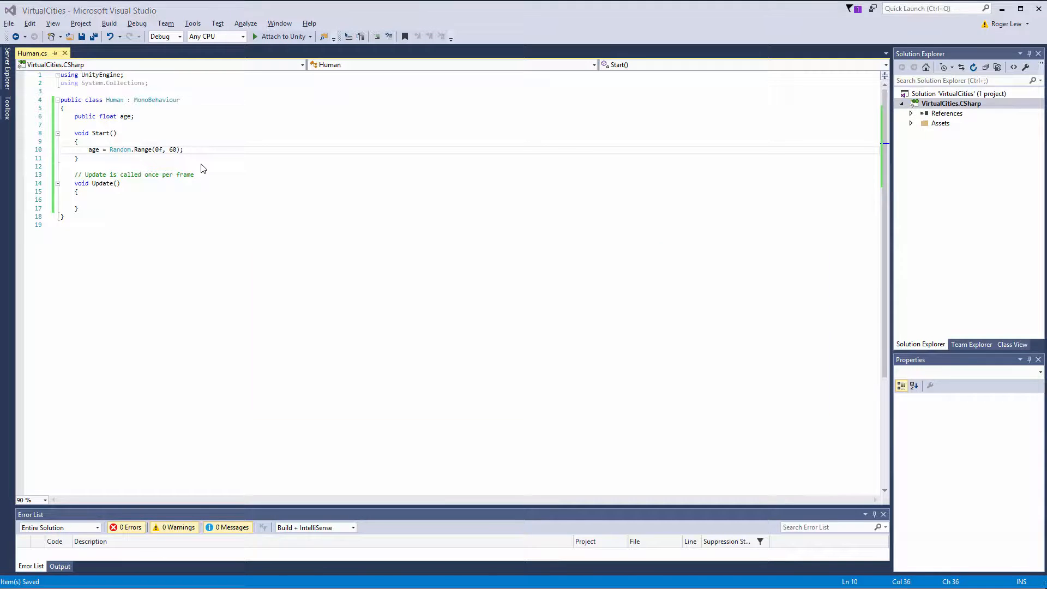
Switch to Unity and play the scene twice with Human selected to check its randomized Age, stopping after each run.
key(alt+Tab)
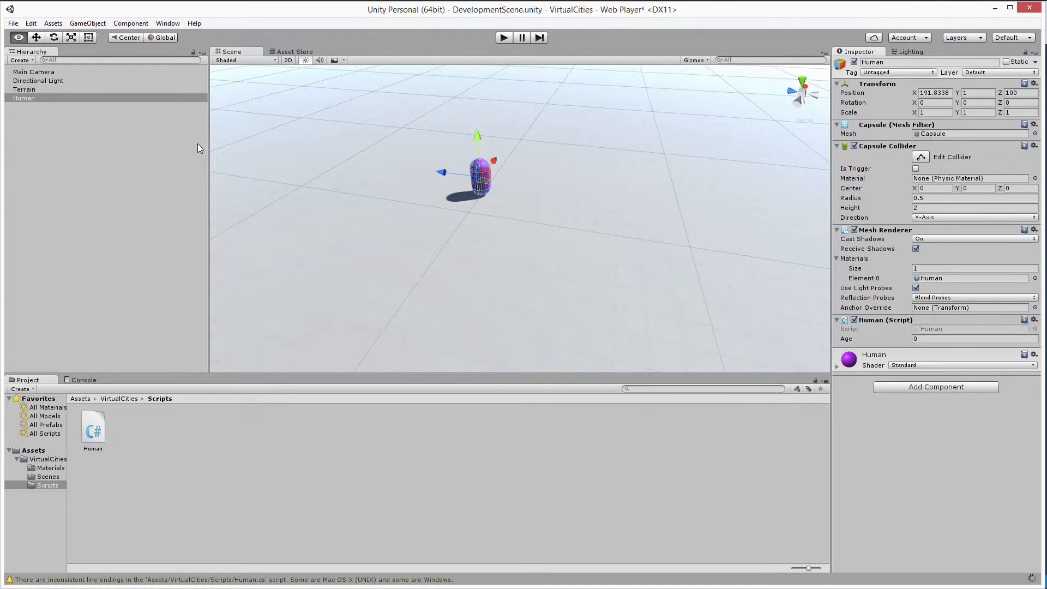
click(124, 165)
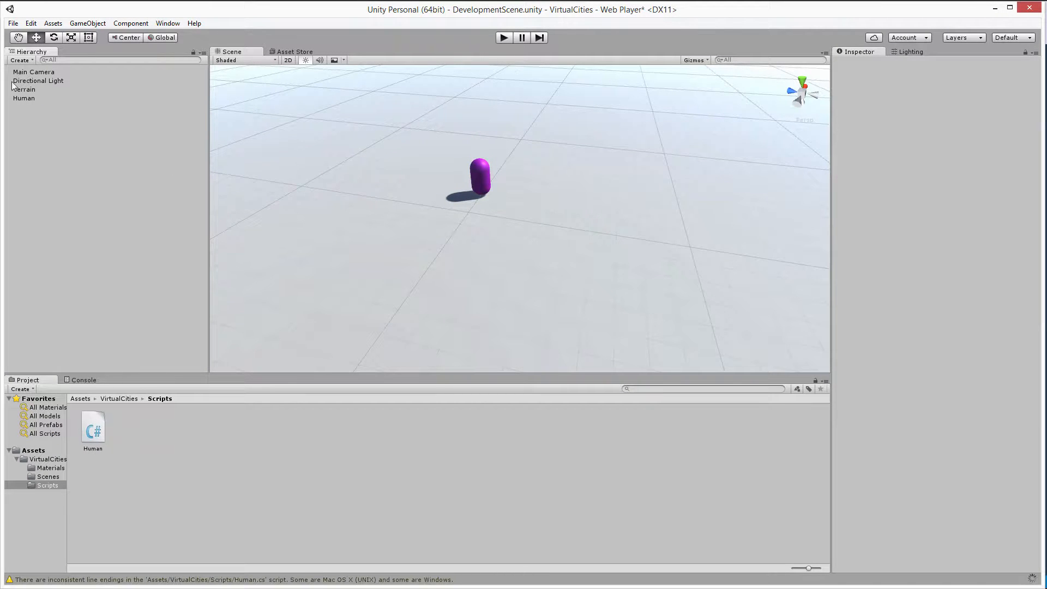
click(37, 98)
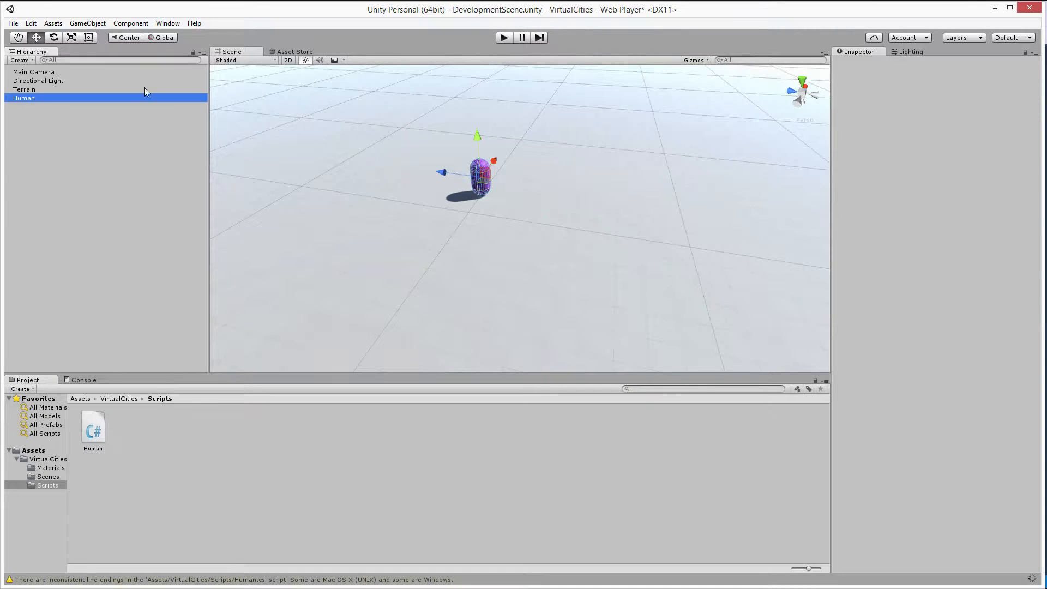
click(503, 36)
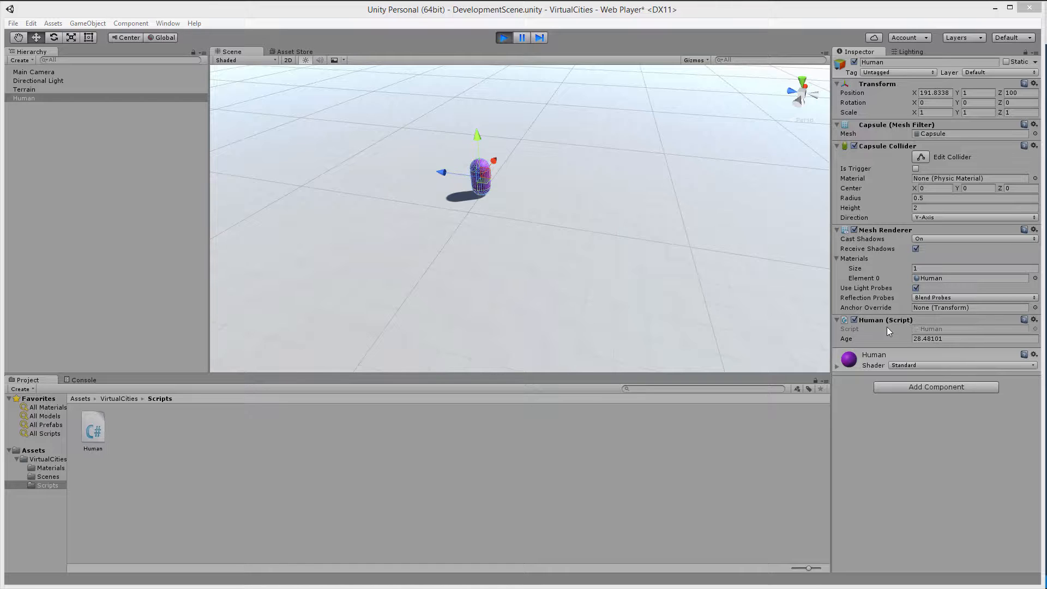
click(509, 38)
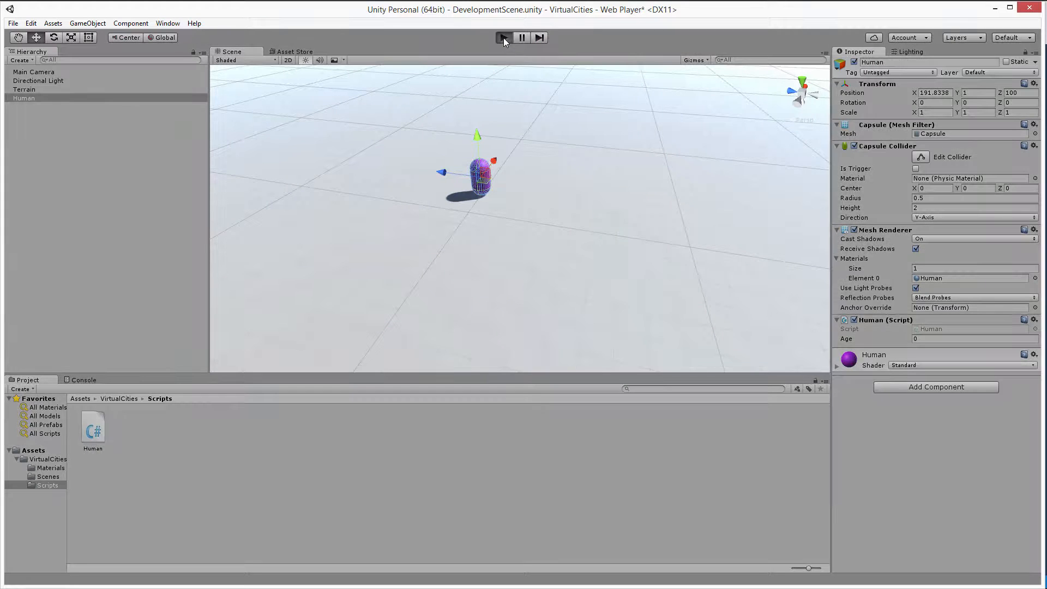
click(503, 37)
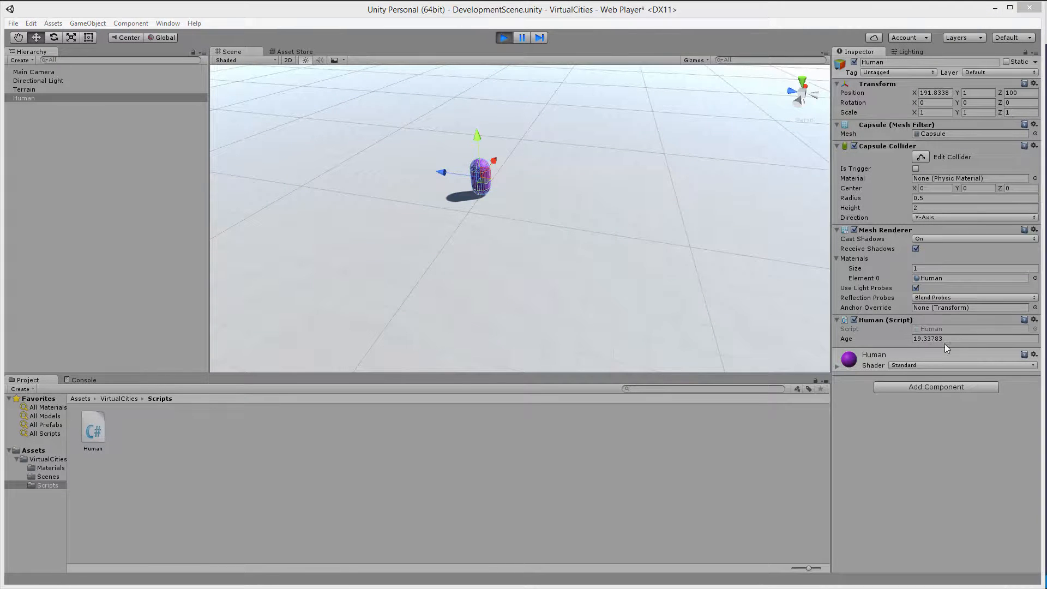
click(505, 38)
Switch to Visual Studio, change the maximum of the Random.Range call to 60f and save the script.
key(alt+Tab)
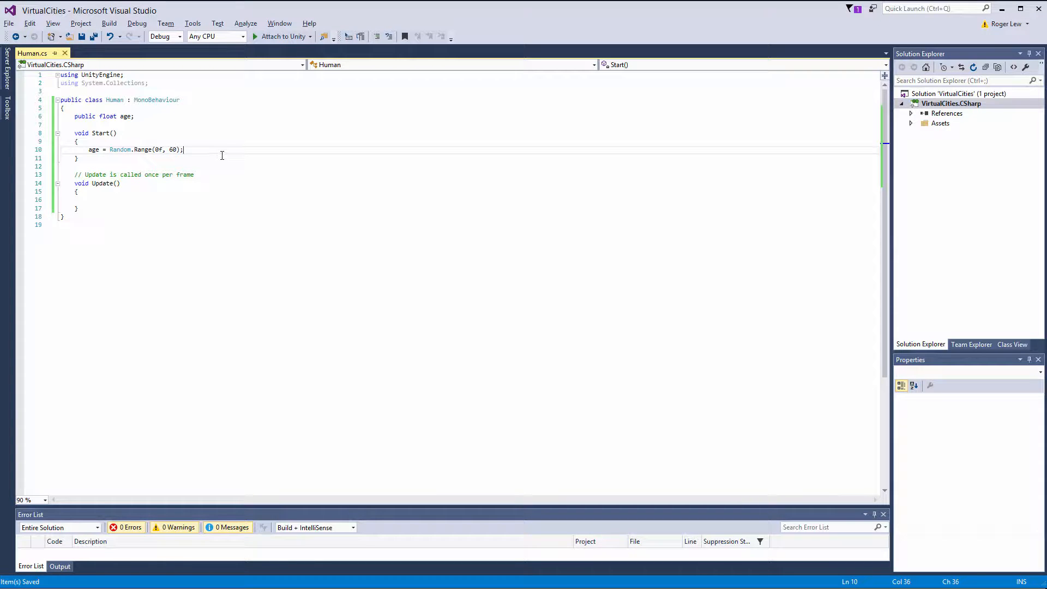
text(f)
click(232, 145)
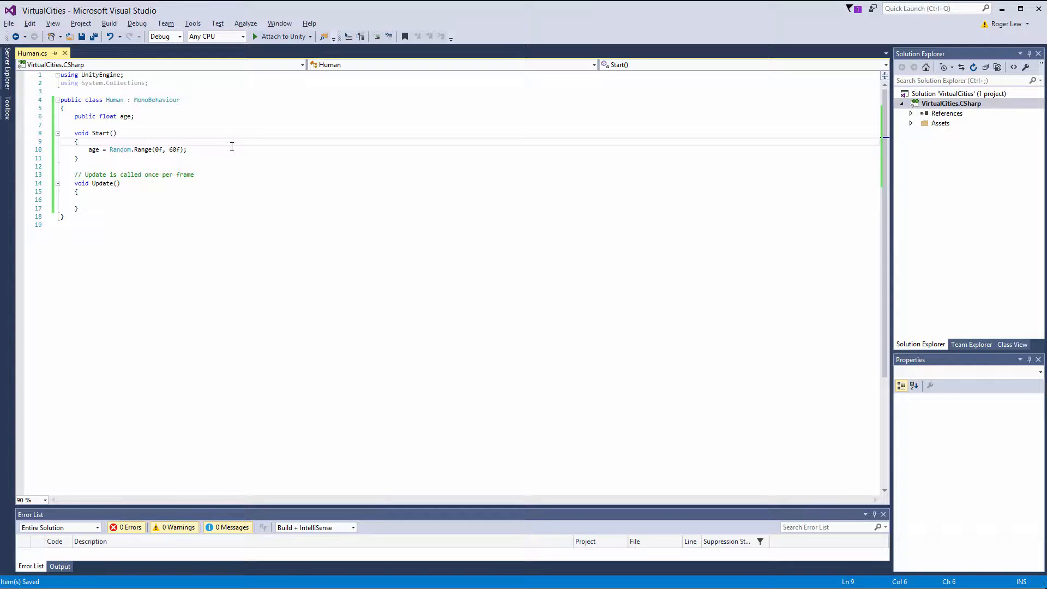
click(231, 150)
Delete the comment line above the Update method.
click(210, 174)
key(shift+Up)
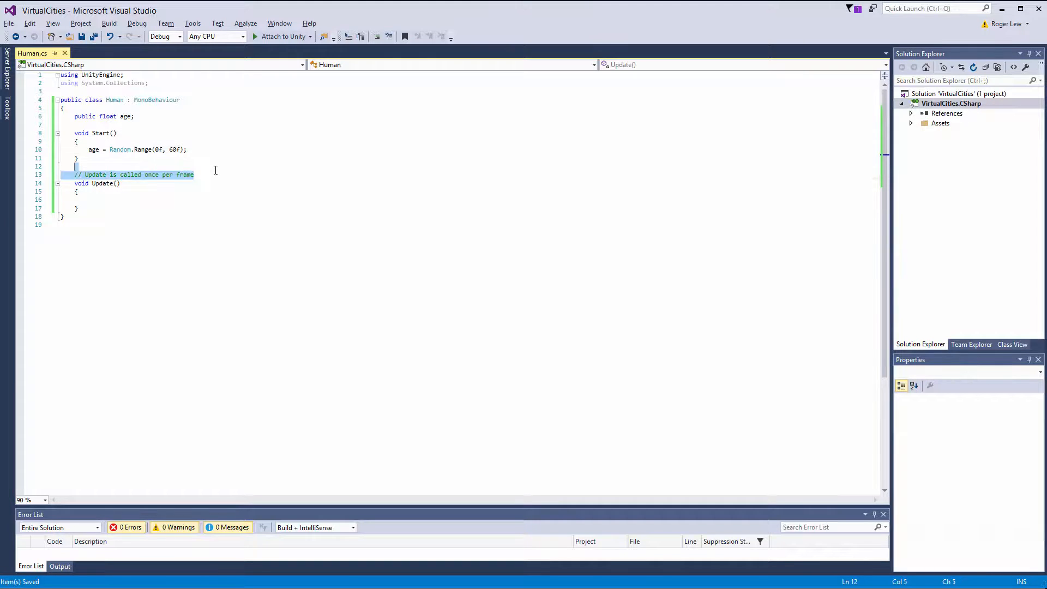
key(BackSpace)
Declare enum HumanType { Adult, Child }; above the Human class and save the script.
click(216, 116)
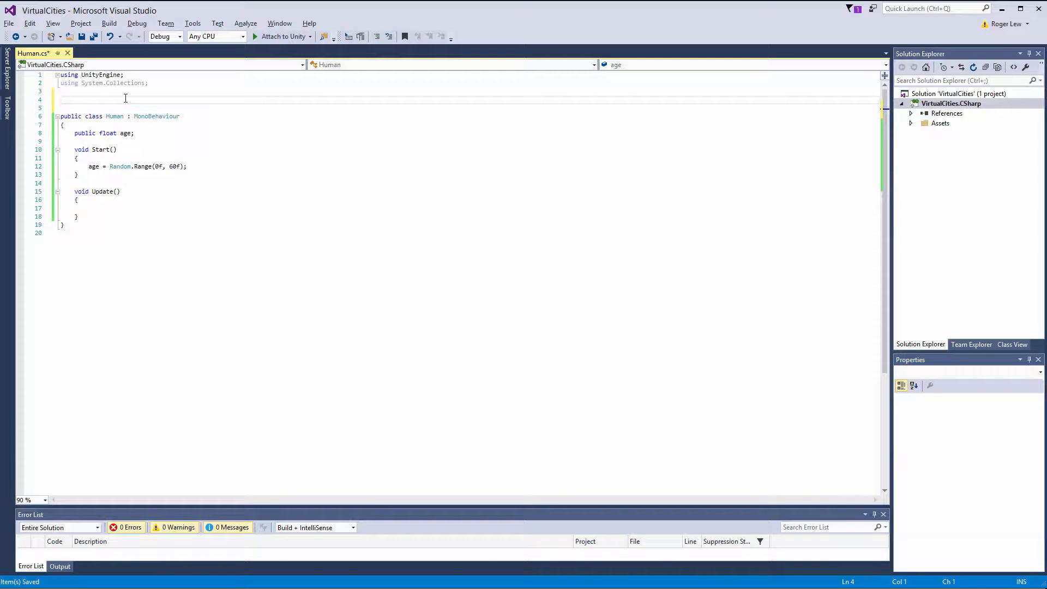
text(enum )
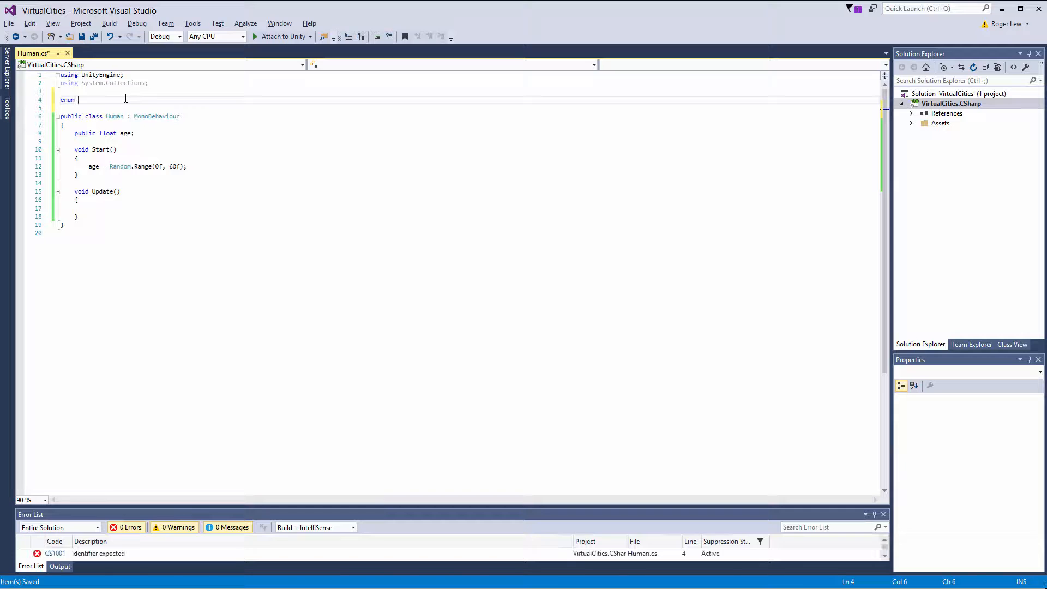
text(HumanType { )
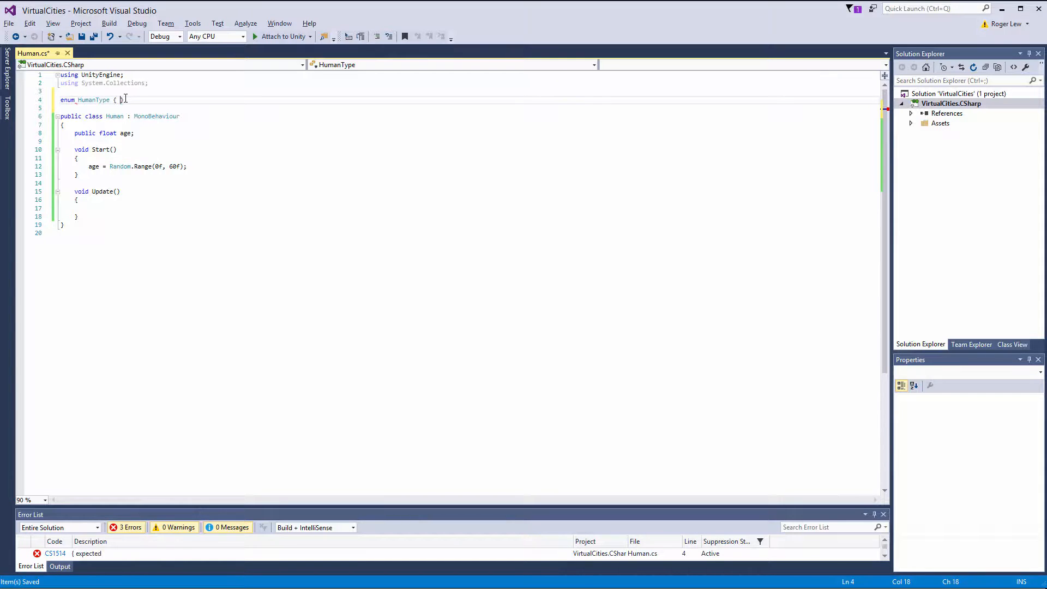
text(Adul)
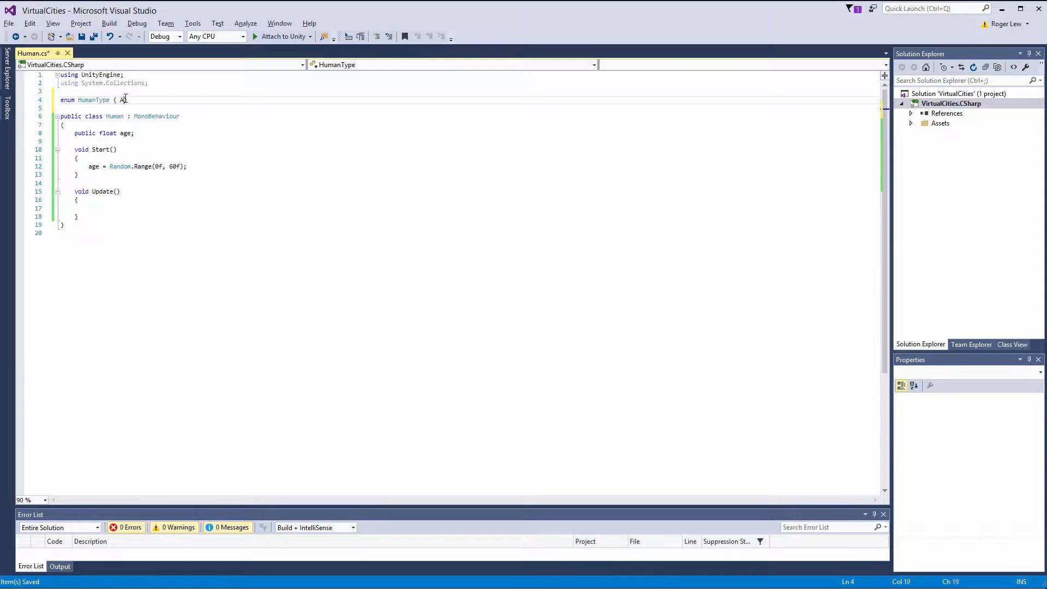
text(Child};)
key(Return)
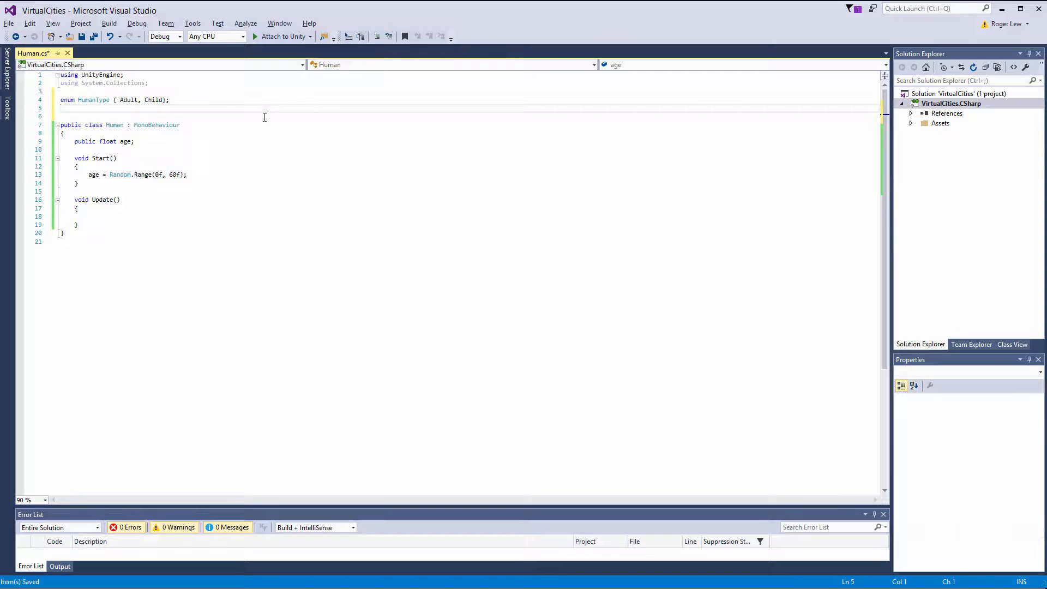
click(214, 104)
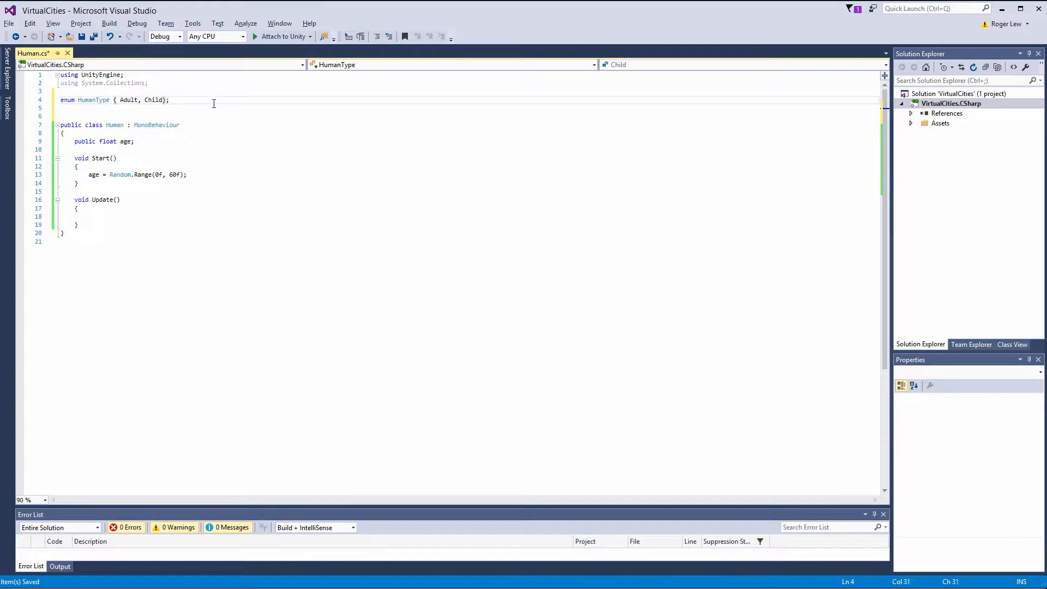
key(Left)
key(Left)
key(End)
key(ctrl+s)
Make the HumanType enum public and delete the extra blank line above the Human class.
click(64, 101)
text(public)
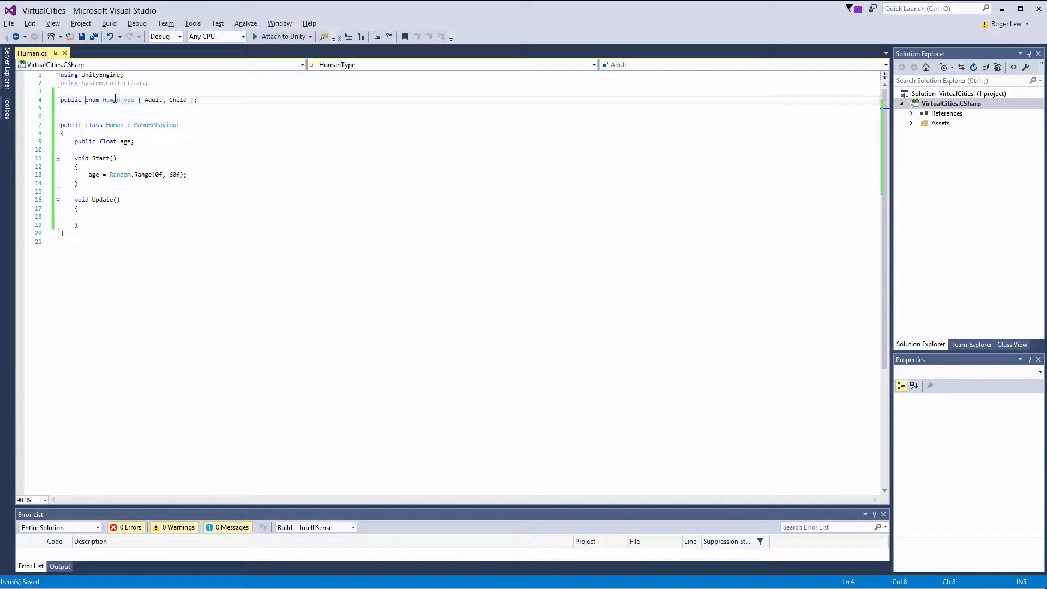
click(184, 142)
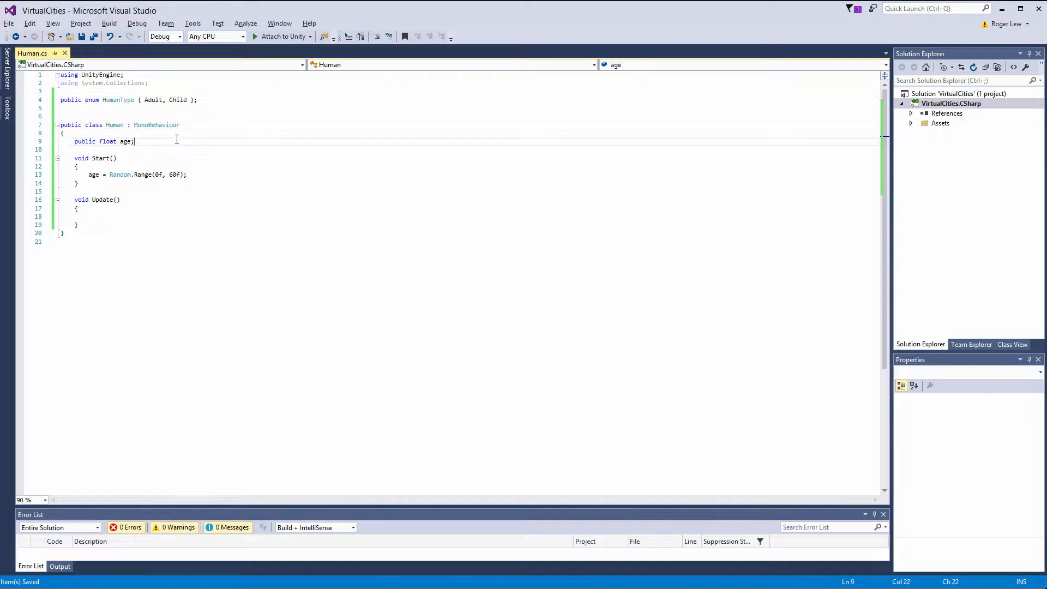
click(180, 114)
key(BackSpace)
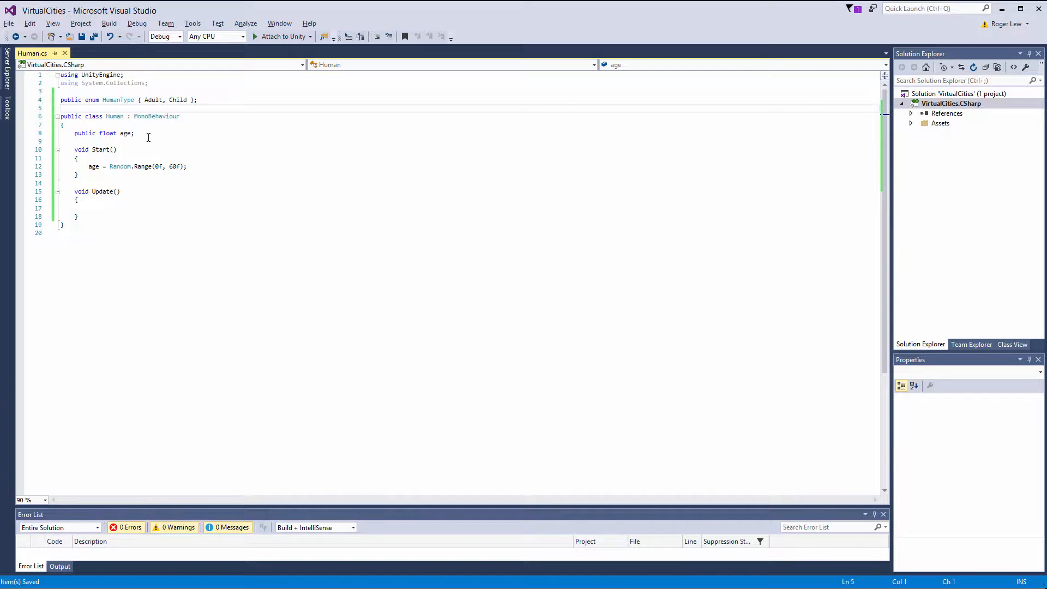
Declare the field public HumanType humanType; below the age field and save the script.
click(151, 136)
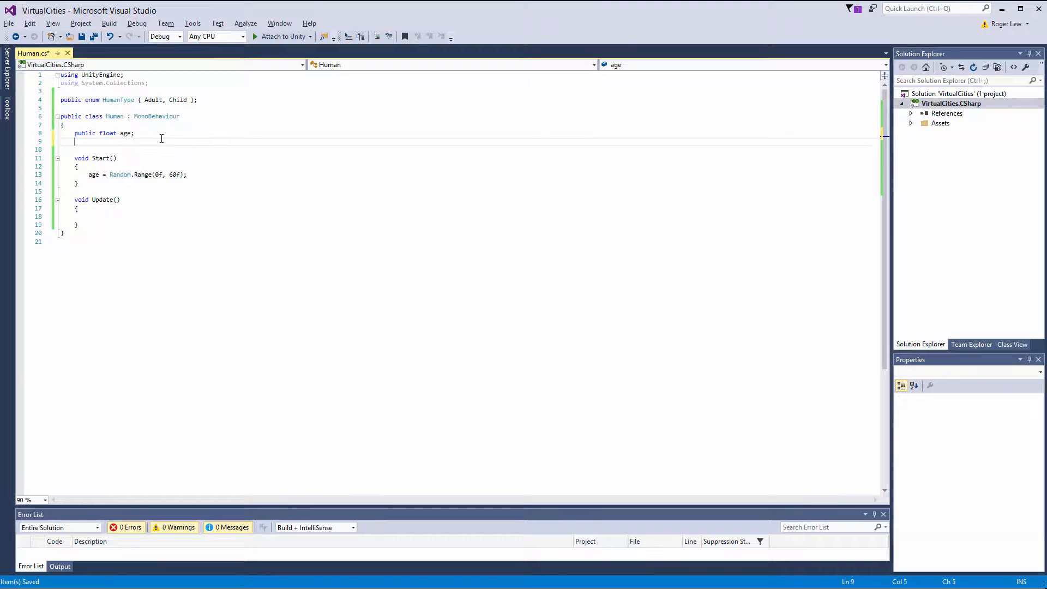
key(Return)
text(public Hu)
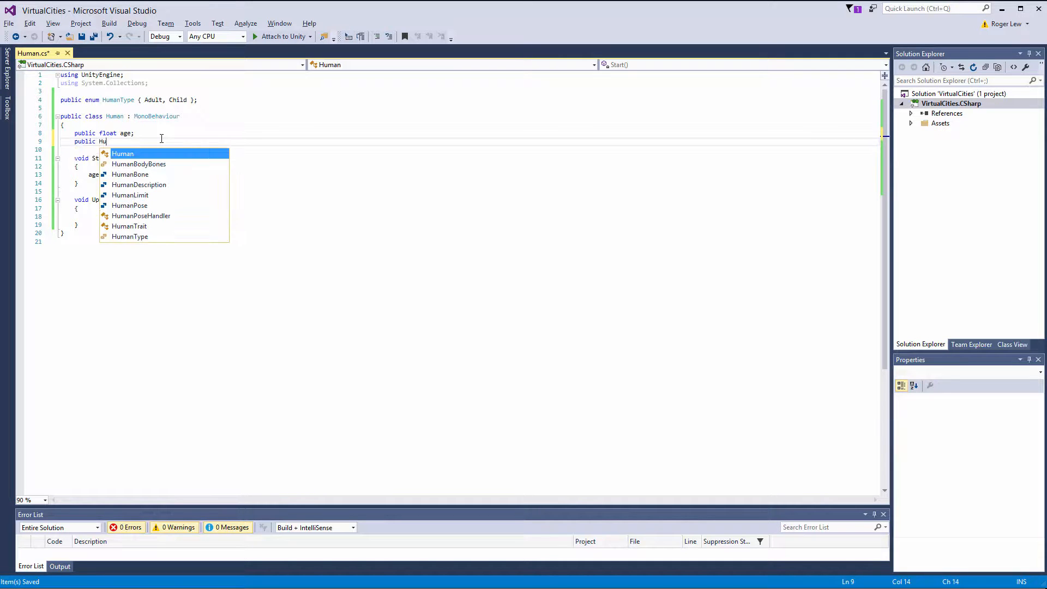
text(manType )
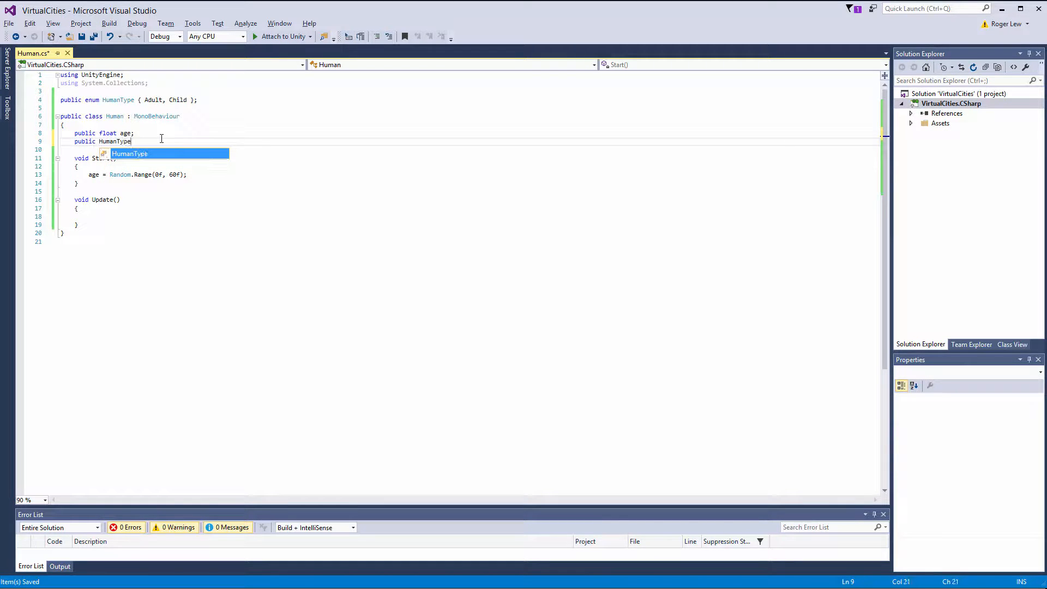
text(huma)
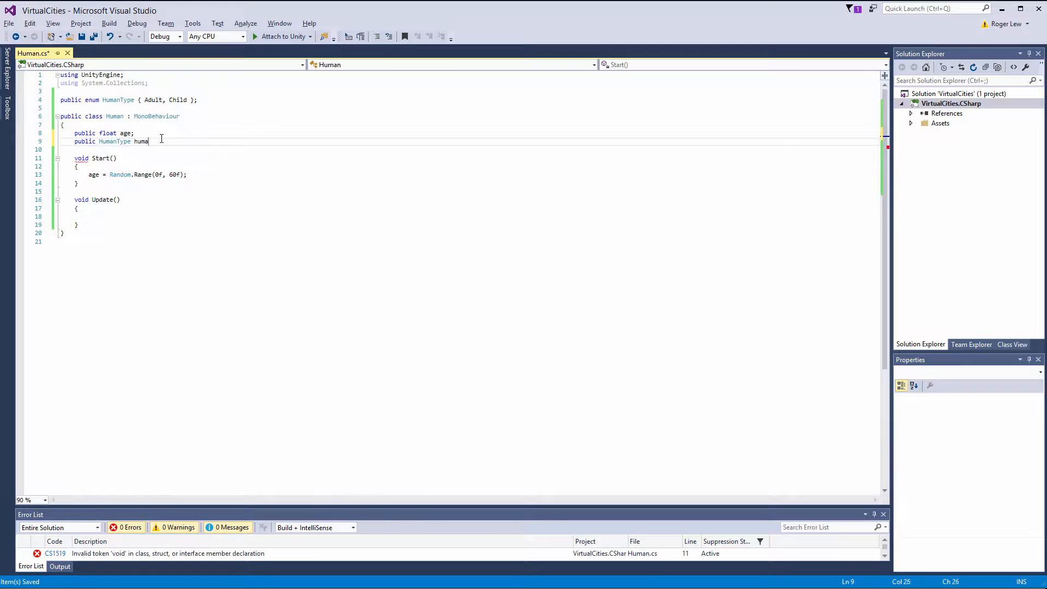
text(nType;)
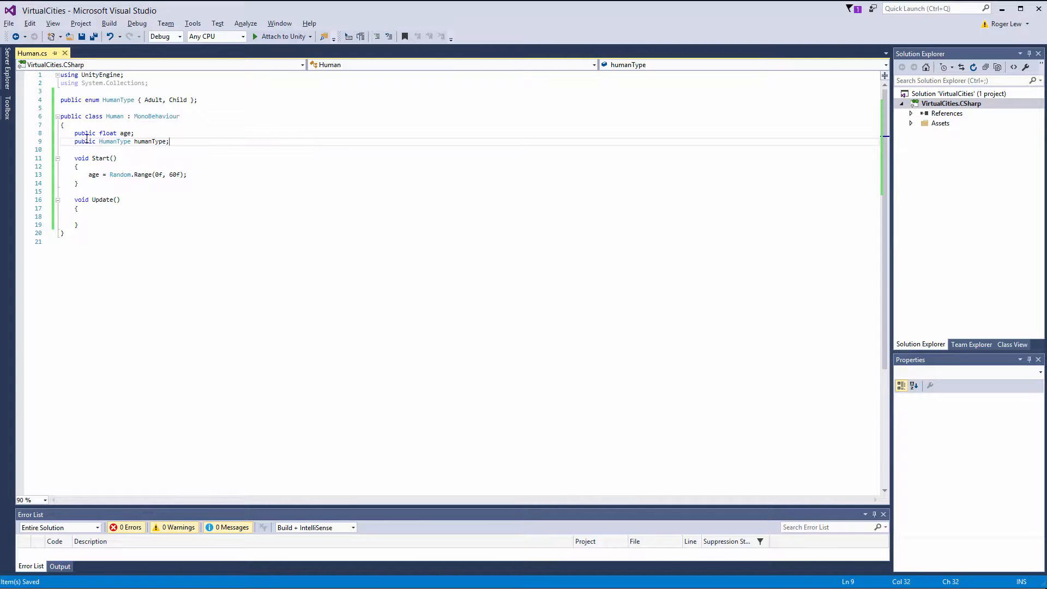
mouse_move(111, 142)
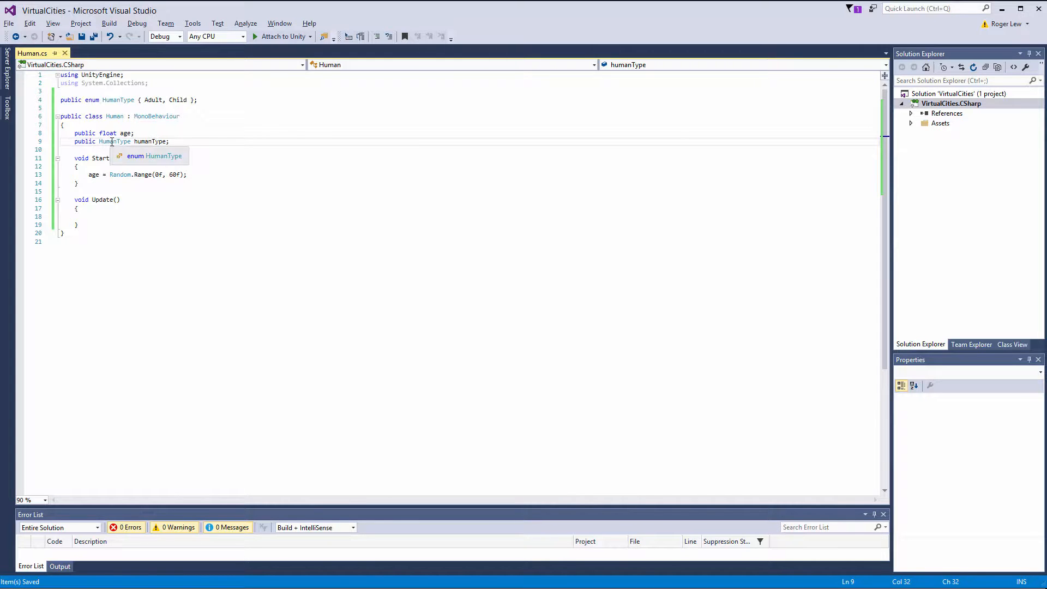
mouse_move(153, 142)
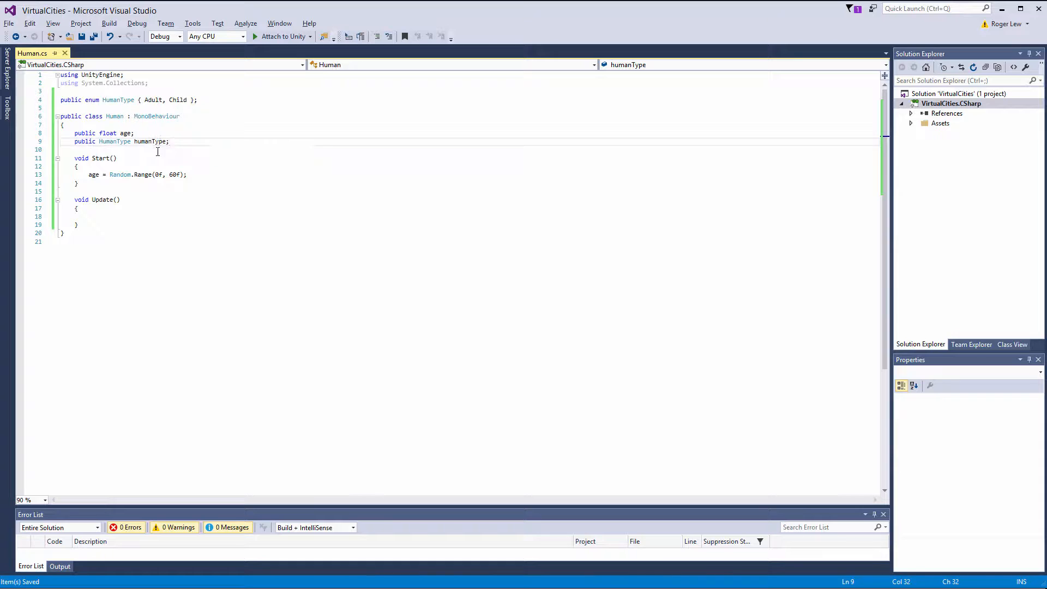
Below the Random.Range line in Start, add an if (age < 18f) condition that assigns humanType = HumanType.Child;.
click(277, 174)
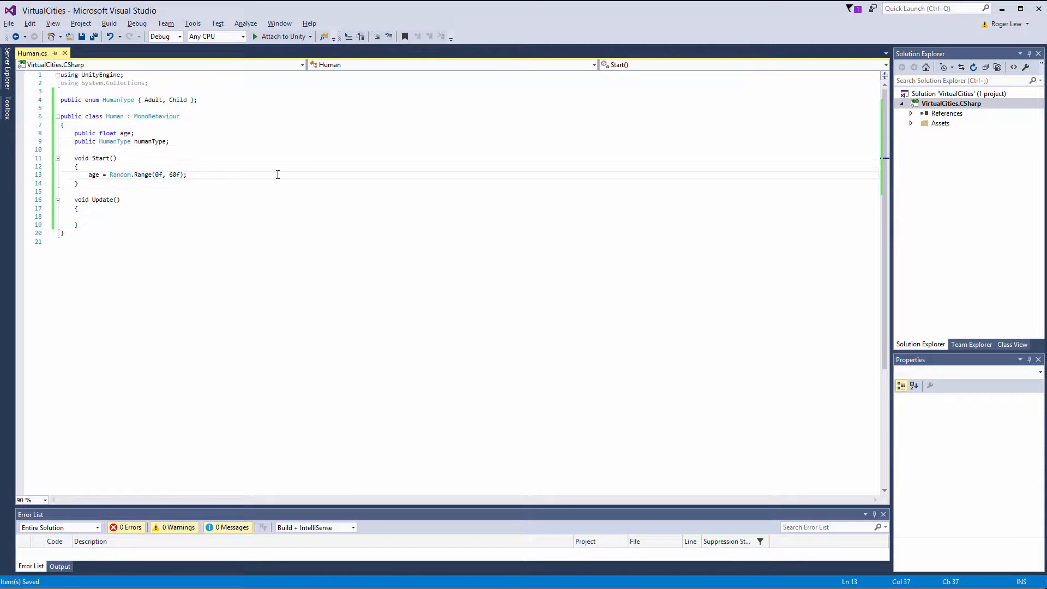
key(Return)
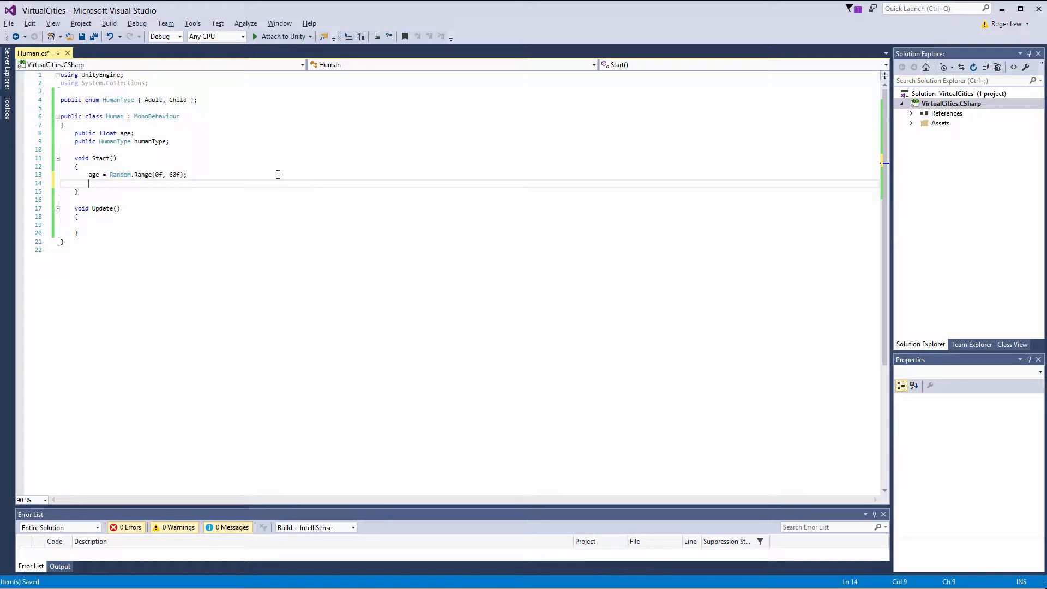
text(if (age)
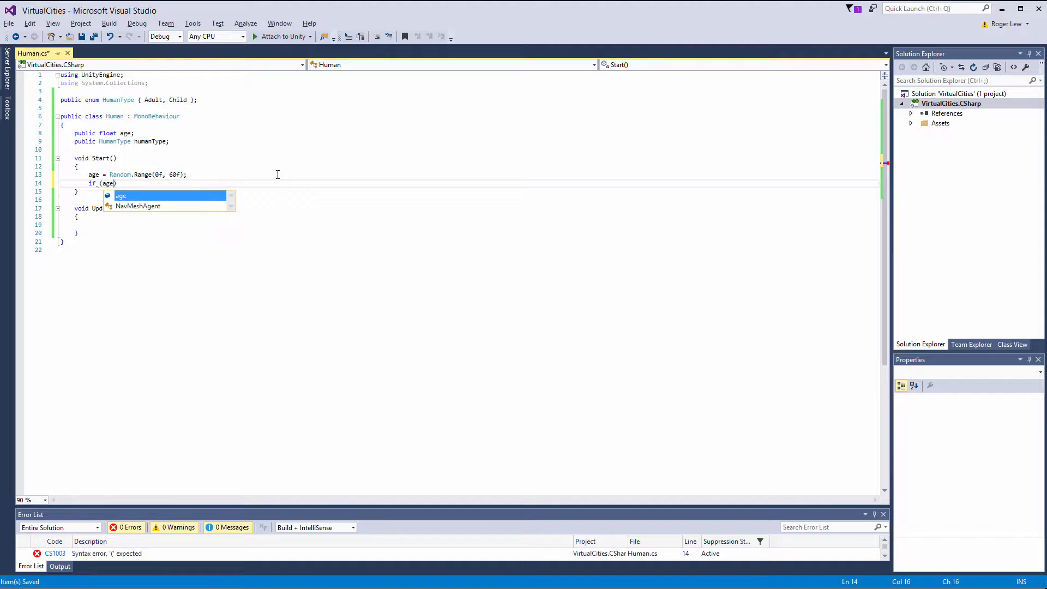
text( < )
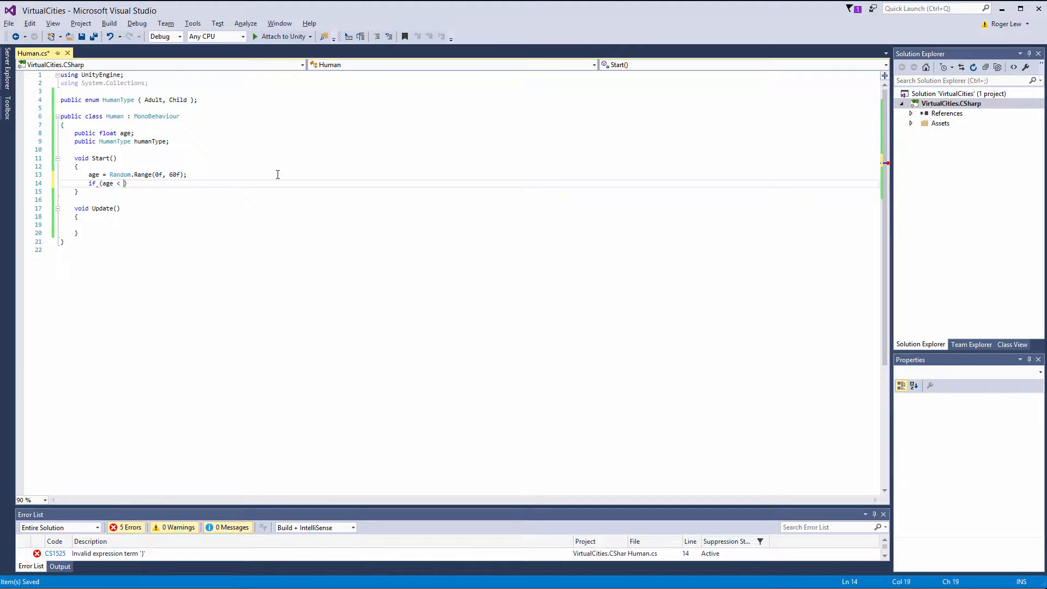
text(18f):)
key(Return)
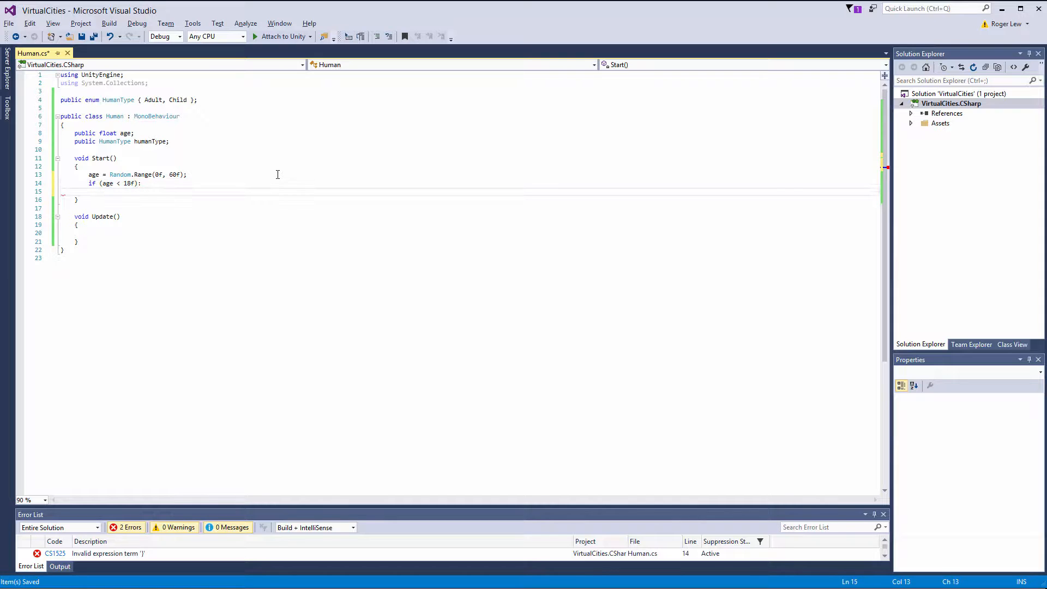
text(humanType =)
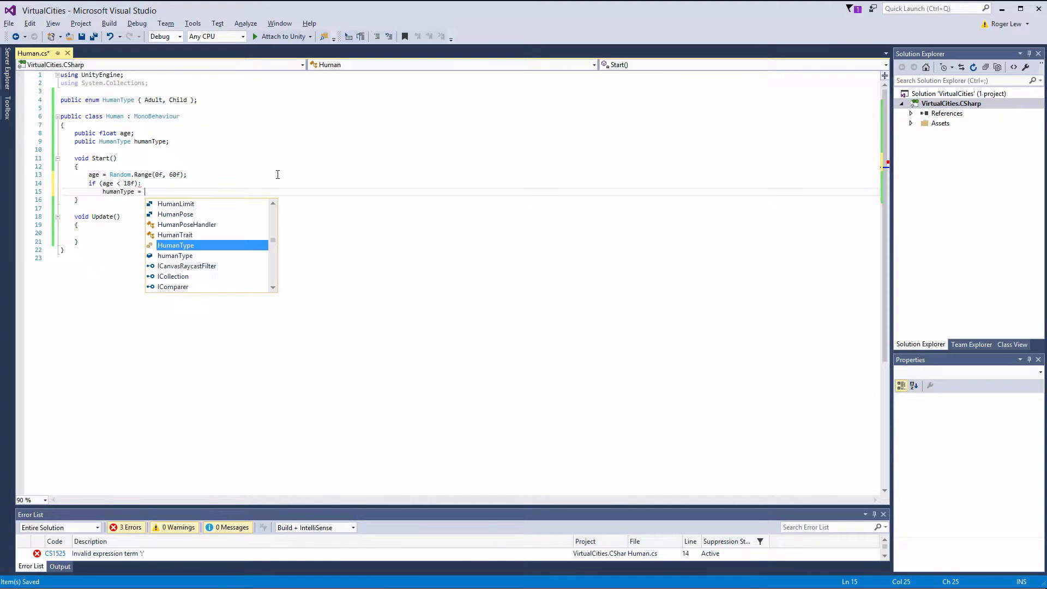
key(Tab)
text(.)
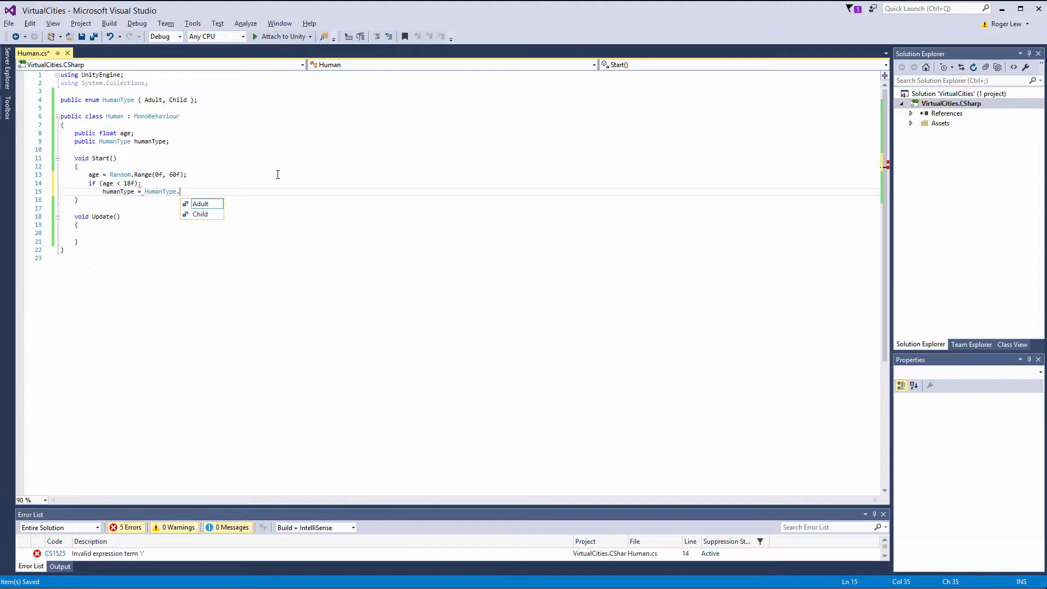
key(Down)
key(Down)
key(Tab)
text(;)
key(Return)
Add an else line below the Child assignment and remove the stray colon after the if condition.
text(enum;se)
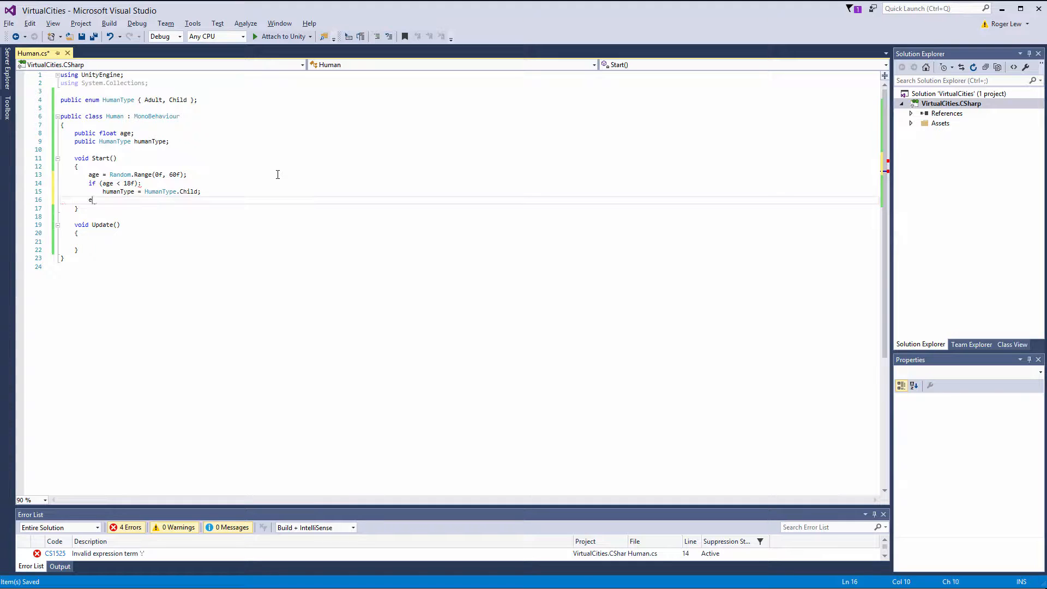
key(BackSpace)
key(BackSpace)
key(BackSpace)
key(BackSpace)
key(BackSpace)
key(BackSpace)
key(BackSpace)
text(else)
key(Return)
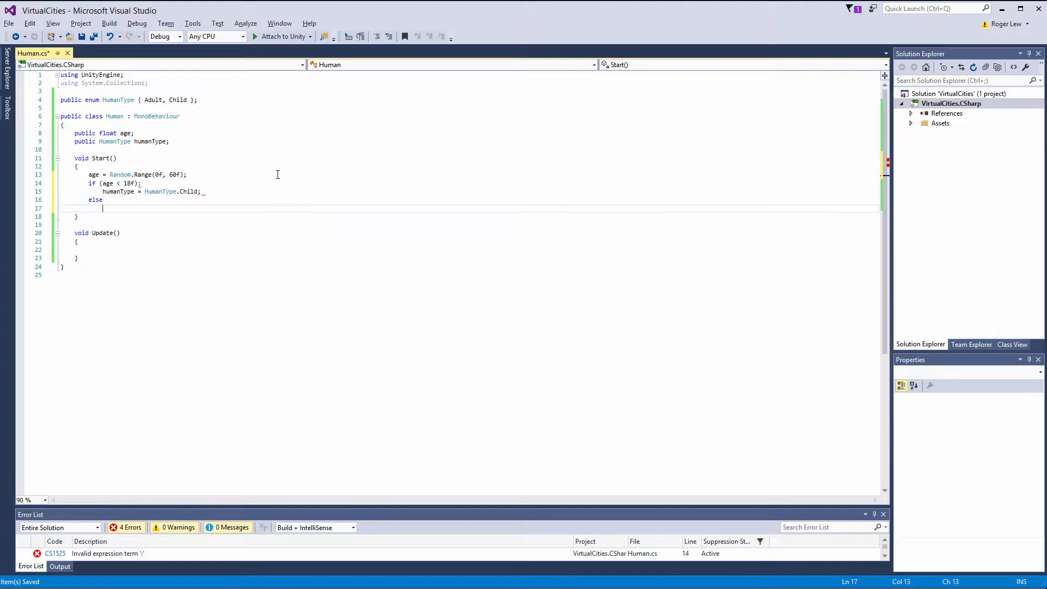
click(173, 180)
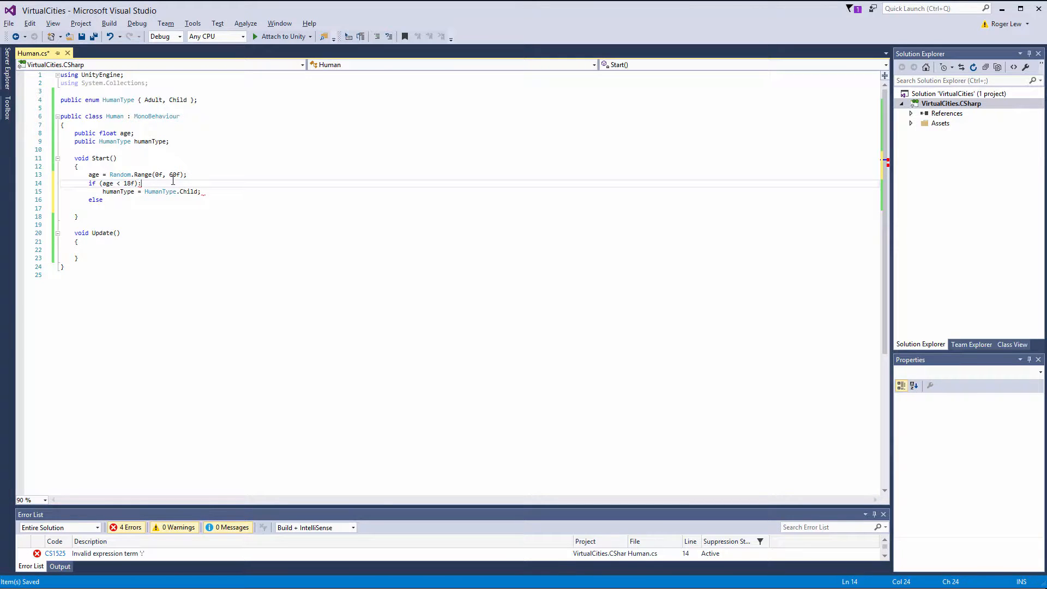
key(BackSpace)
Assign humanType = HumanType.Adult; in the else branch and save the script.
key(Down)
key(Down)
key(Down)
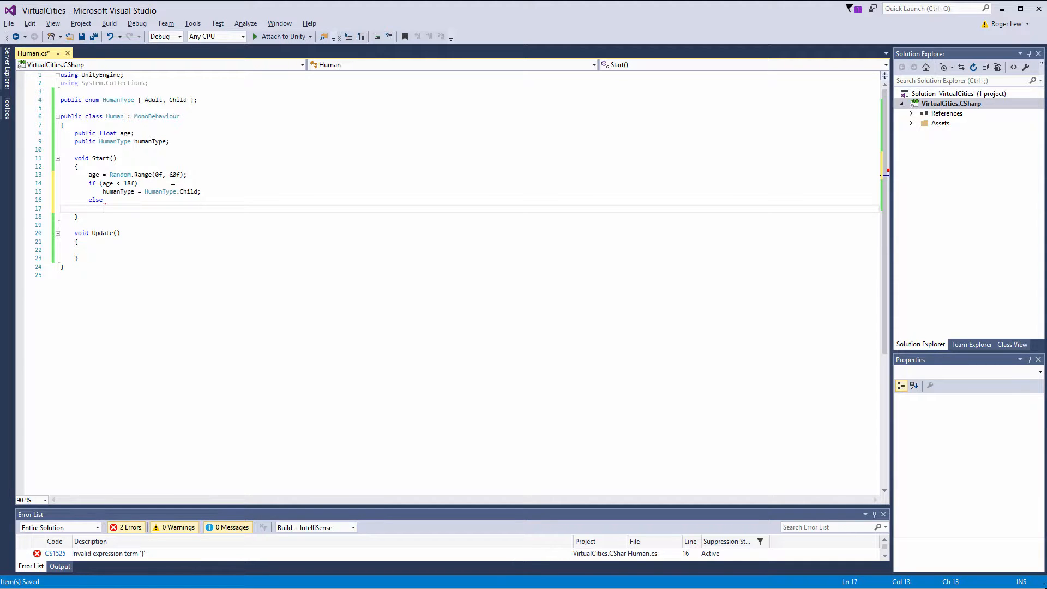
text(human)
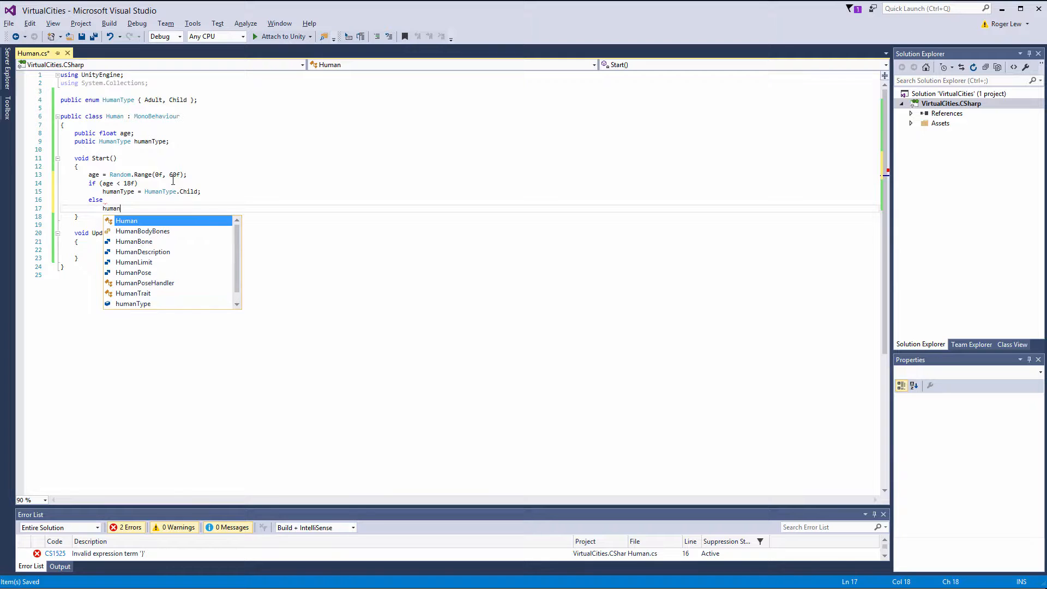
text(type = )
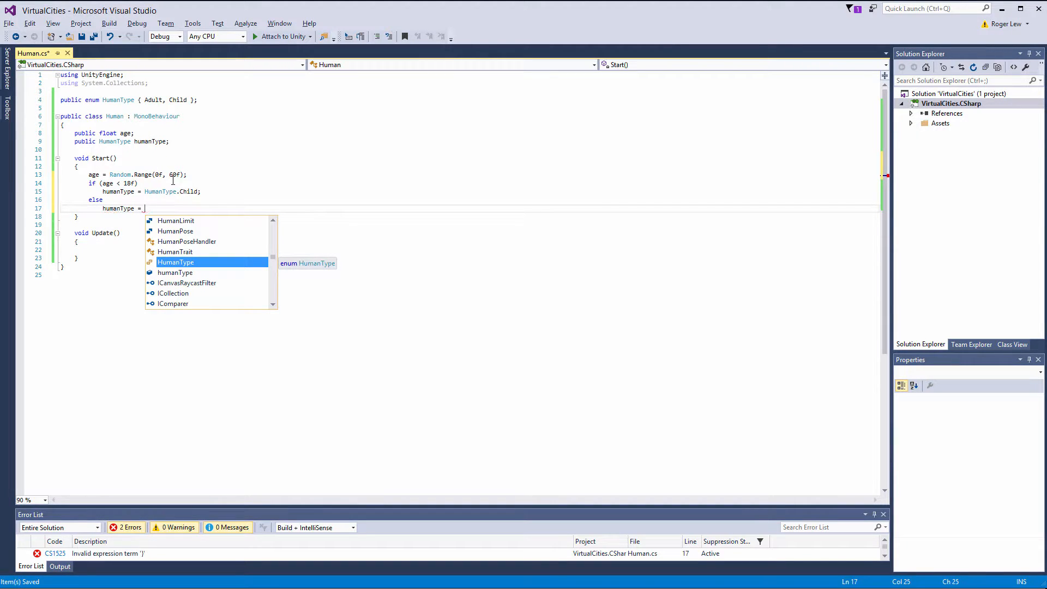
text(hum)
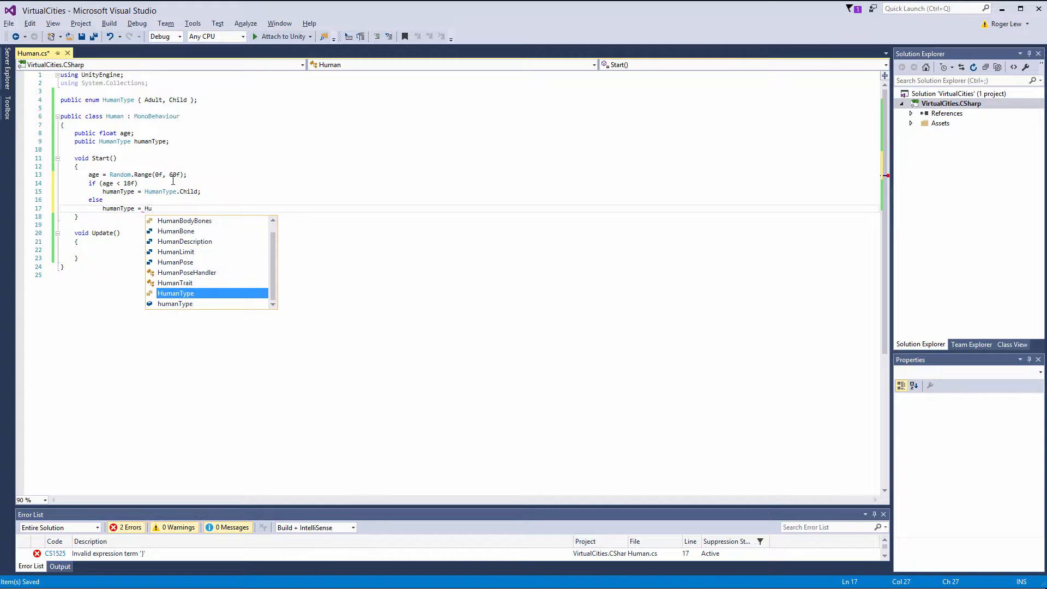
key(Tab)
text(.)
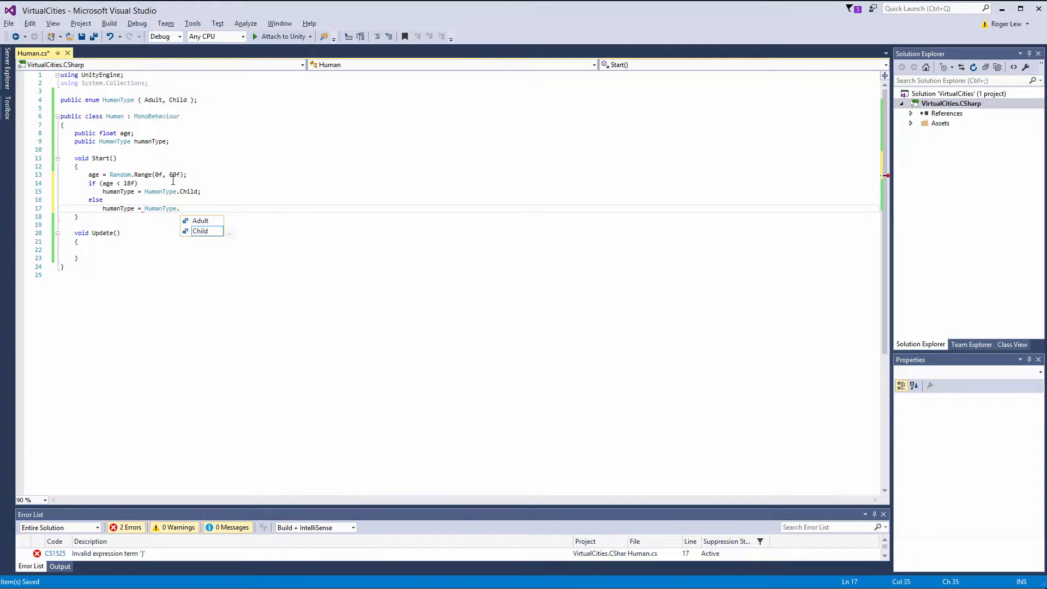
key(Down)
key(Up)
key(Tab)
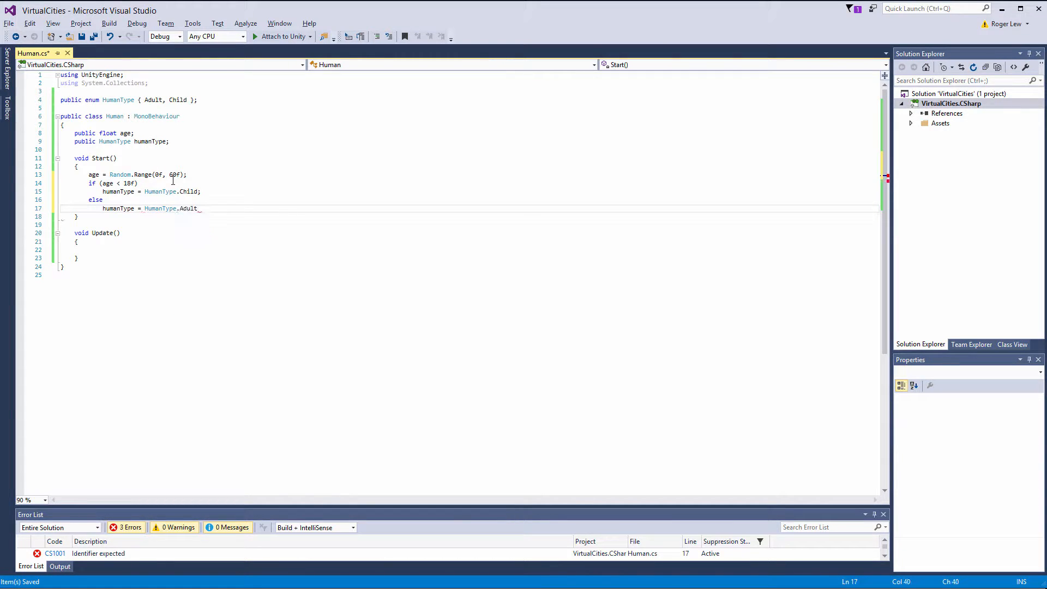
text(;)
key(ctrl+s)
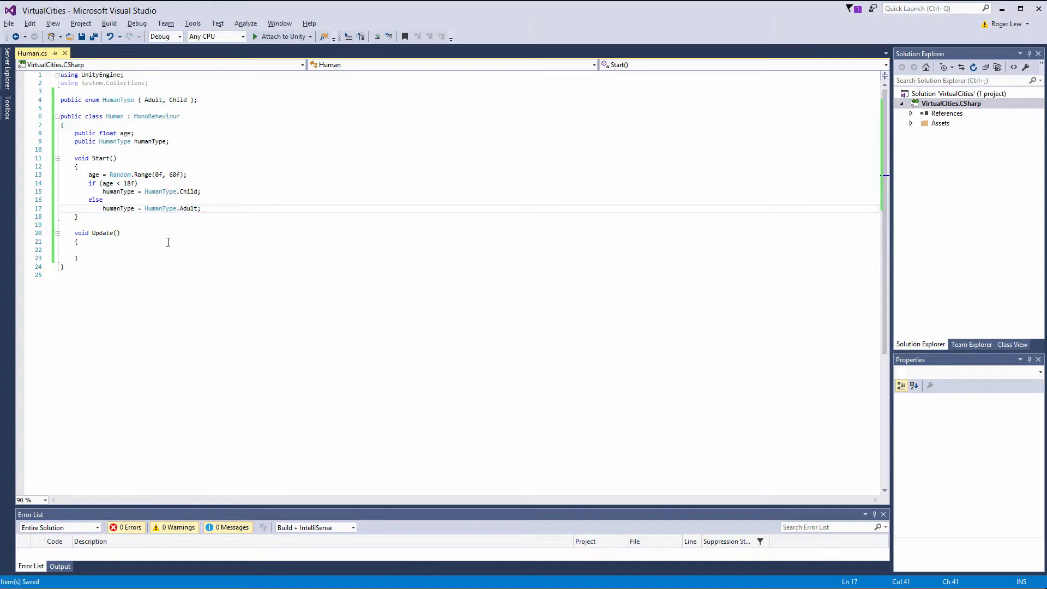
Switch to Unity, run the scene, and check the Human's Age and Human Type values.
key(alt+Tab)
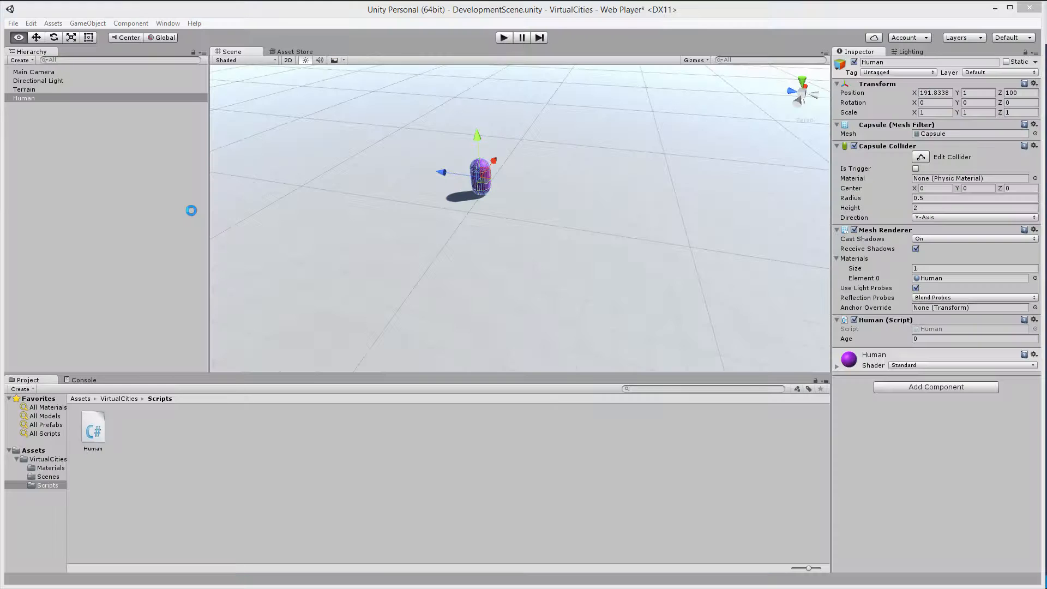
click(502, 40)
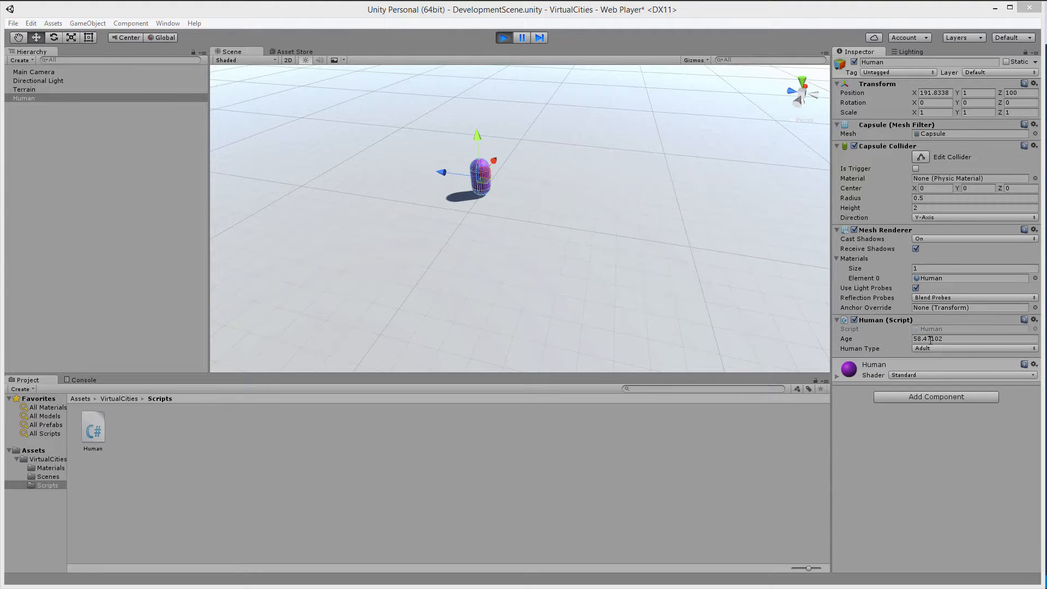
click(964, 341)
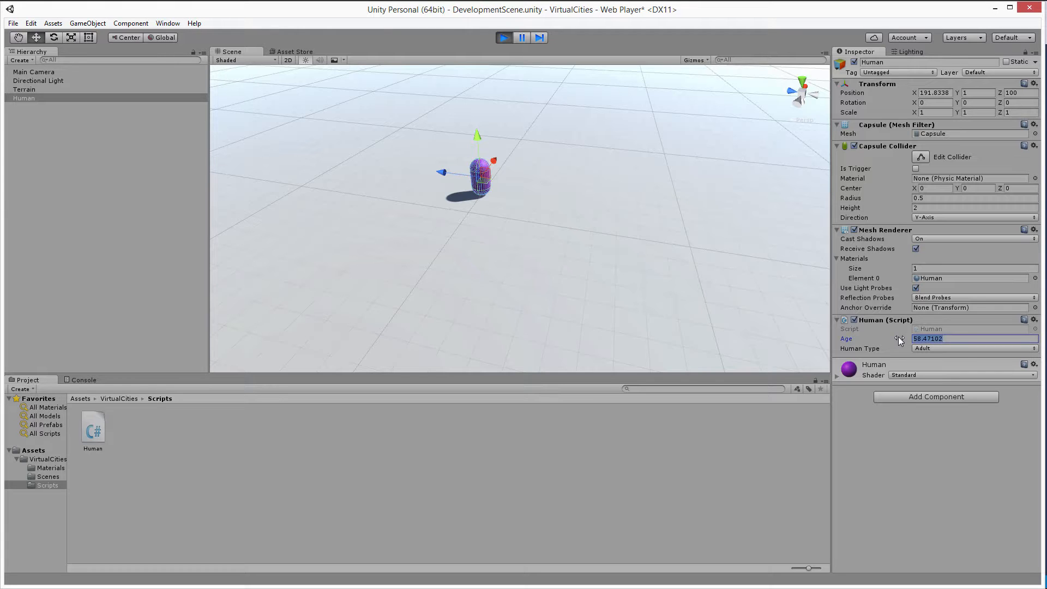
double_click(960, 340)
click(949, 340)
click(945, 340)
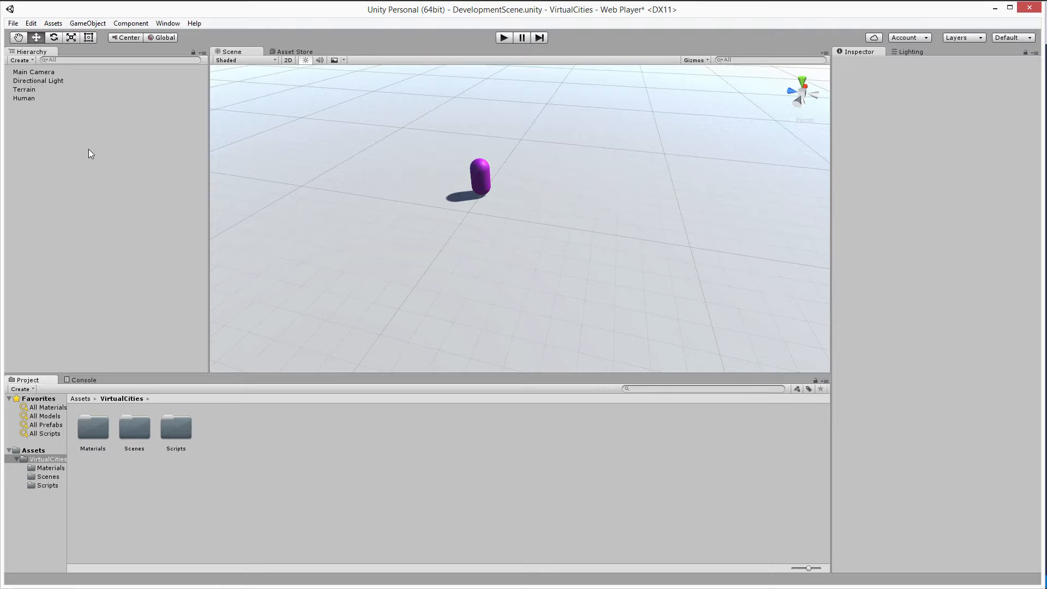
Save the scene and create a folder named Prefabs inside the VirtualCities folder.
key(ctrl+s)
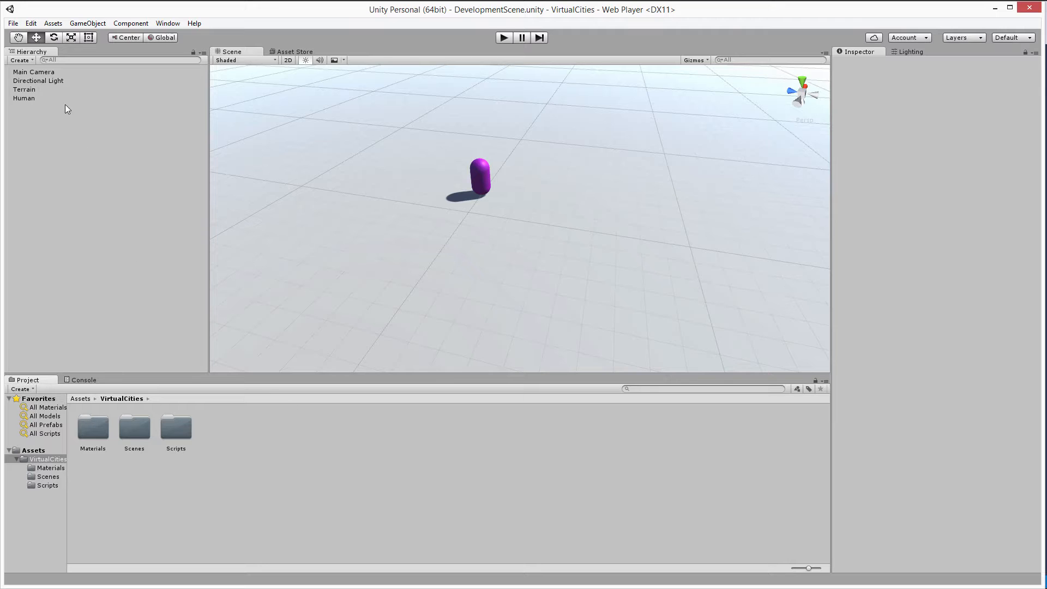
click(31, 100)
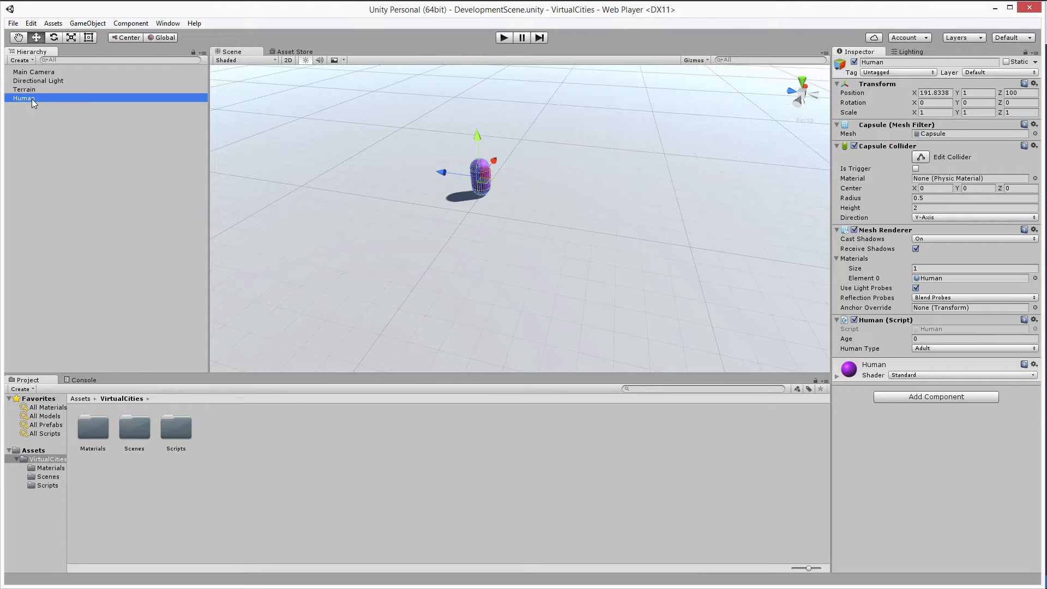
click(64, 170)
right_click(228, 429)
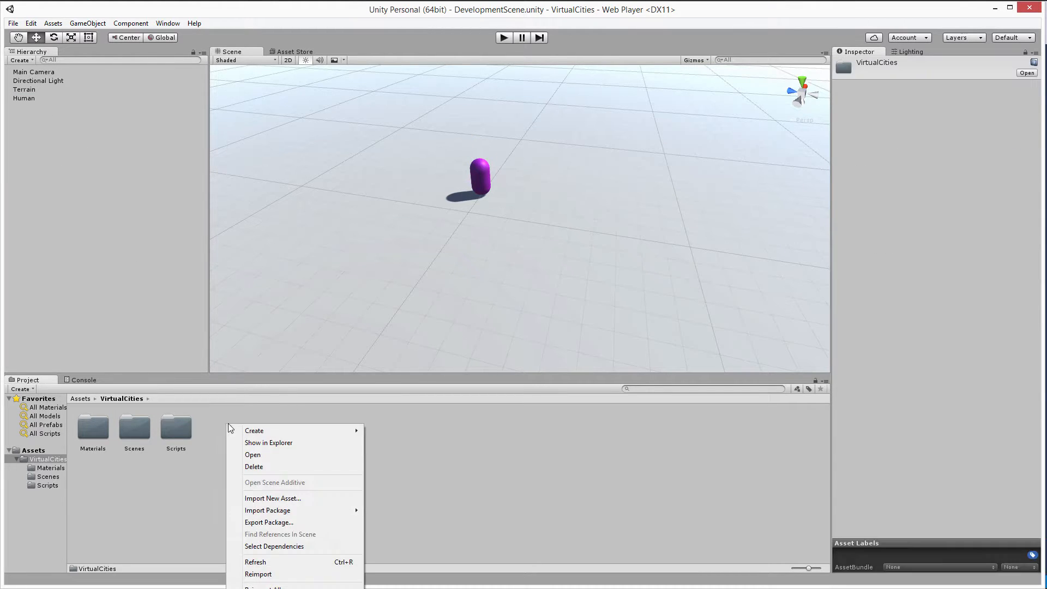
mouse_move(291, 434)
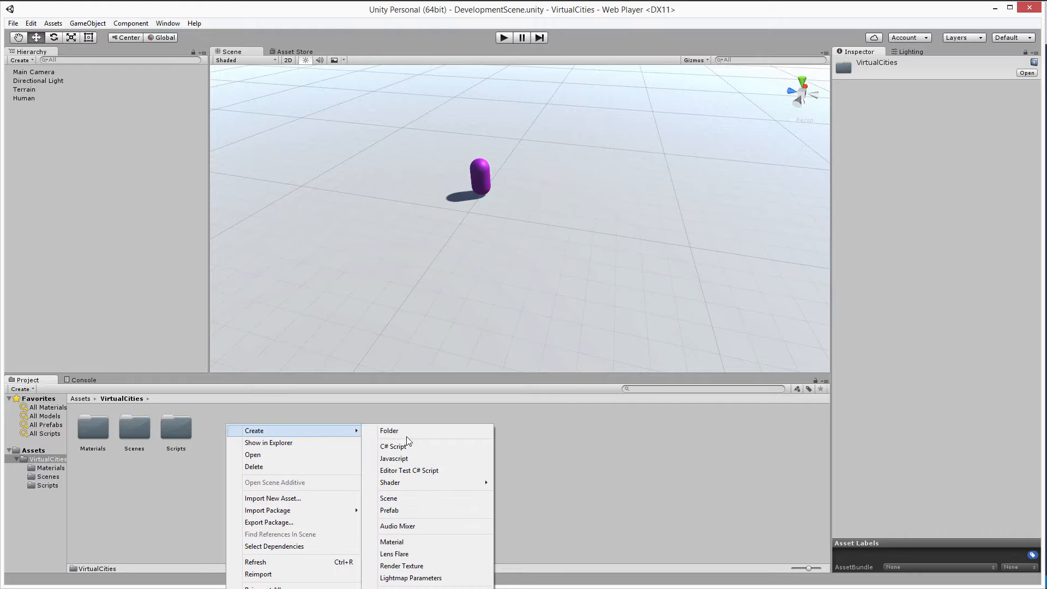
click(436, 432)
text(P)
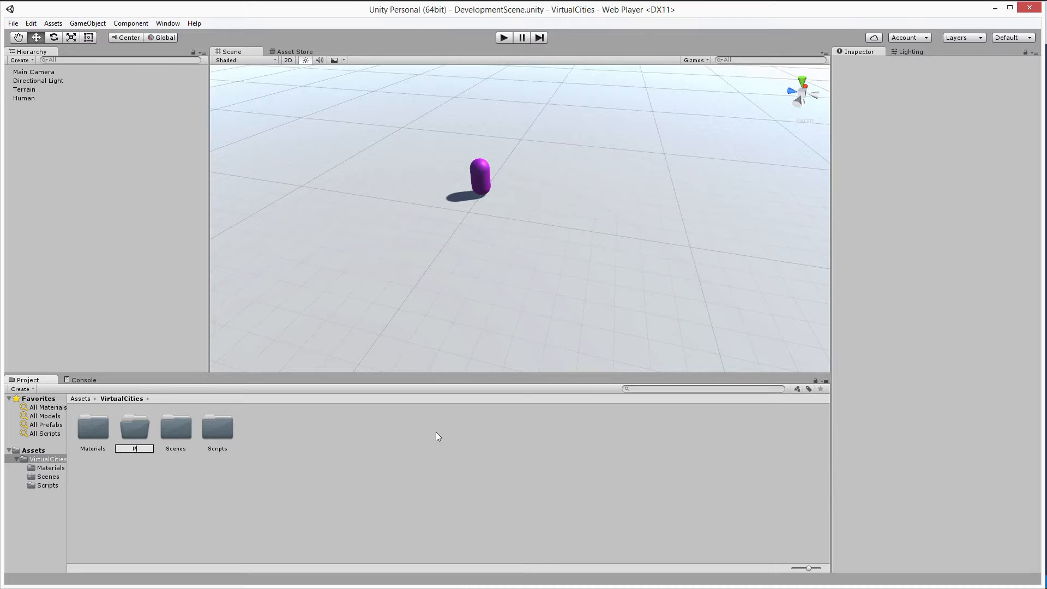
text(refabs)
key(Return)
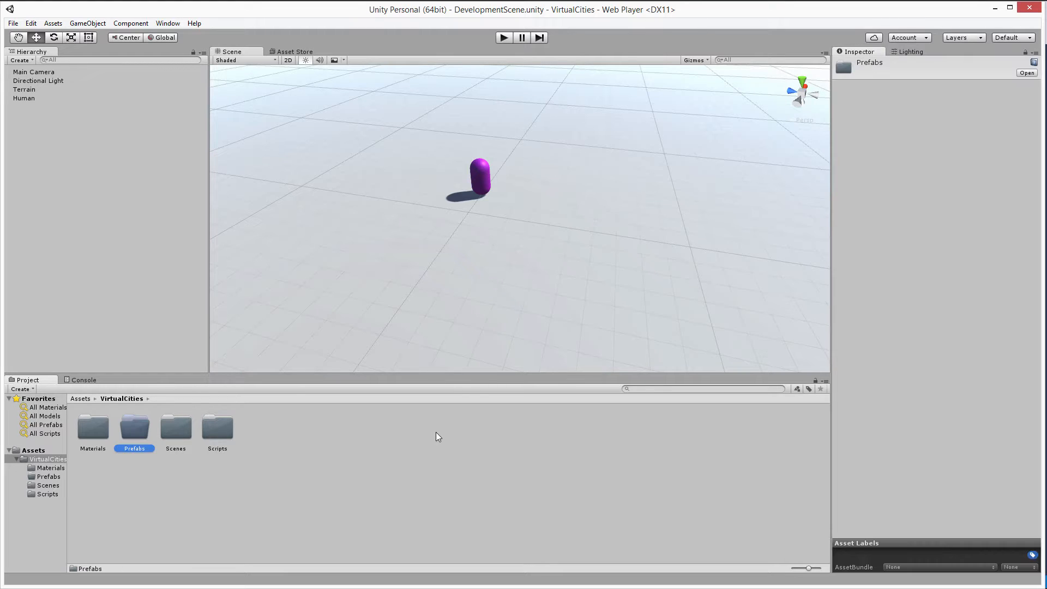
Make a prefab from the Human capsule in the Prefabs folder and place three more instances near the original in the scene.
double_click(136, 431)
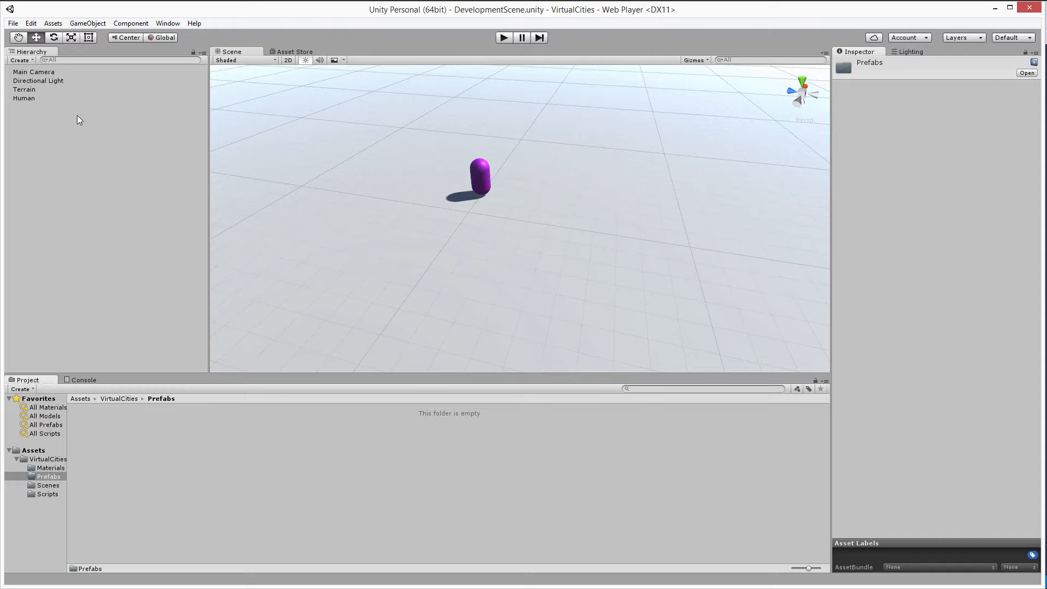
drag(28, 98, 394, 199)
drag(90, 429, 357, 268)
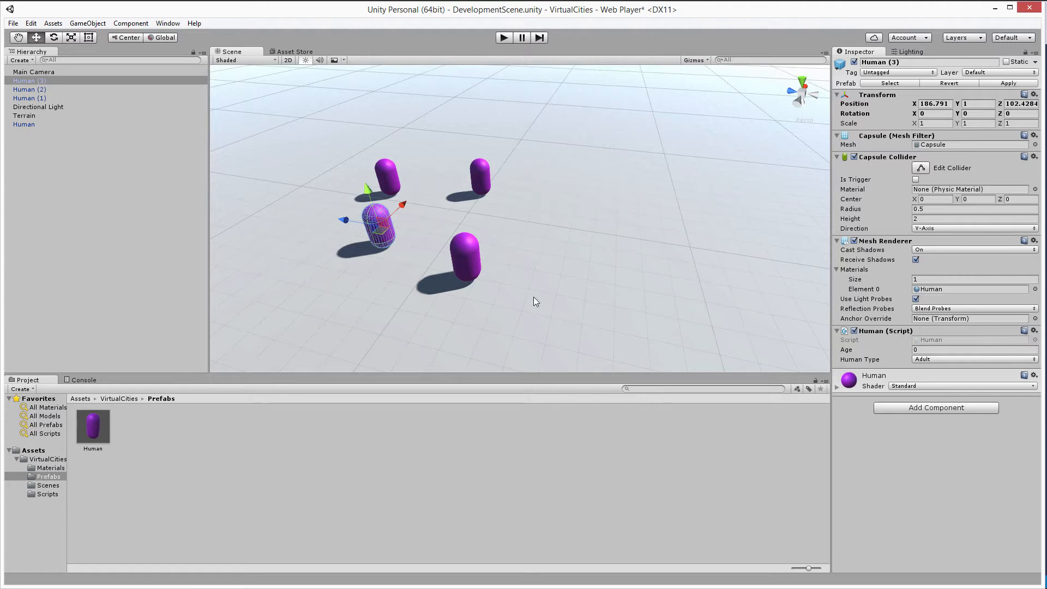
Run the scene and compare the Age and Human Type values of the four Human instances.
click(503, 38)
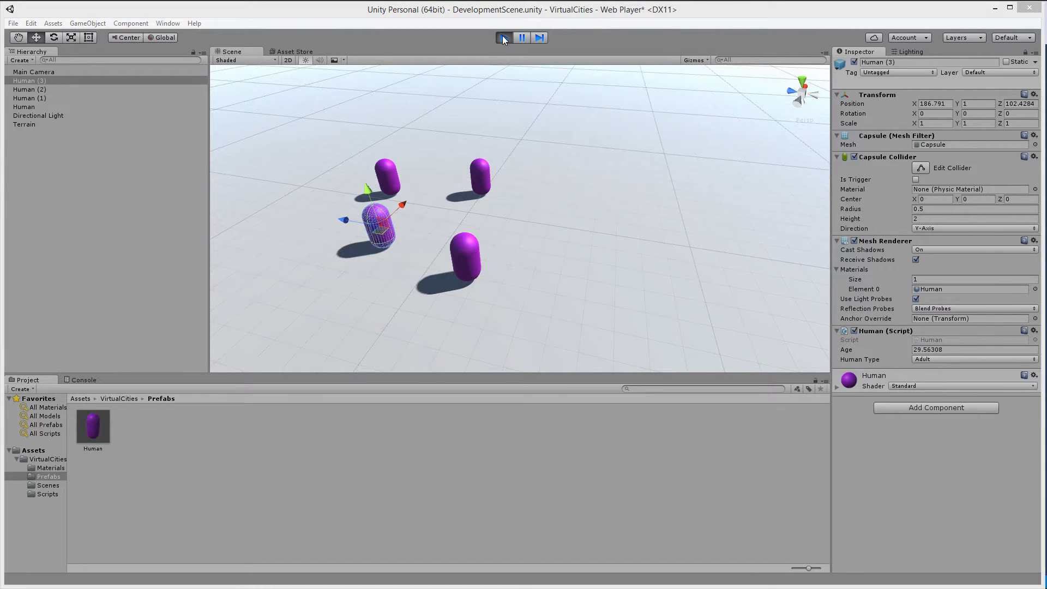
click(41, 90)
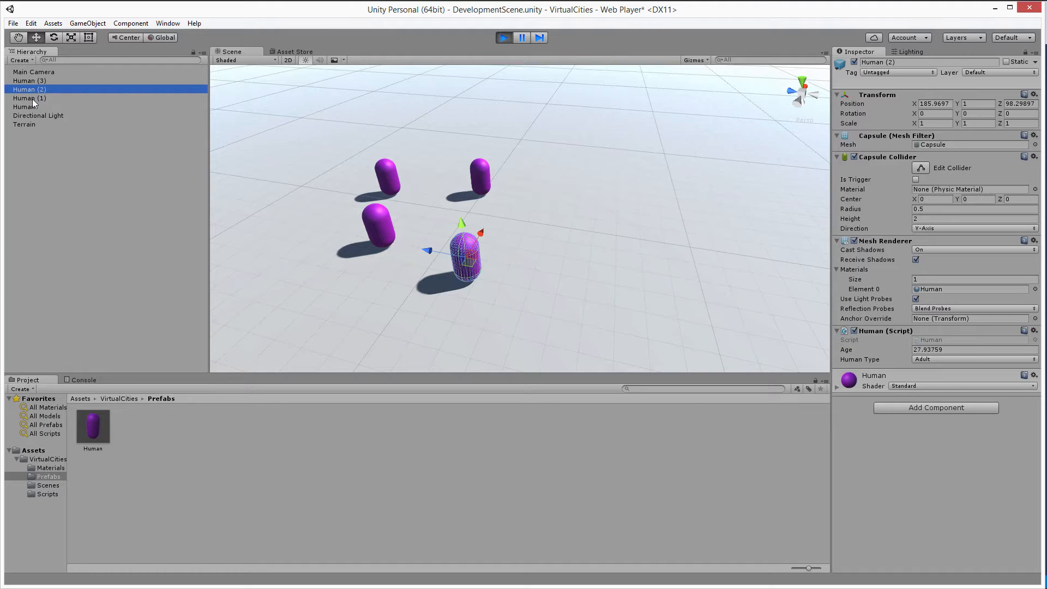
click(34, 99)
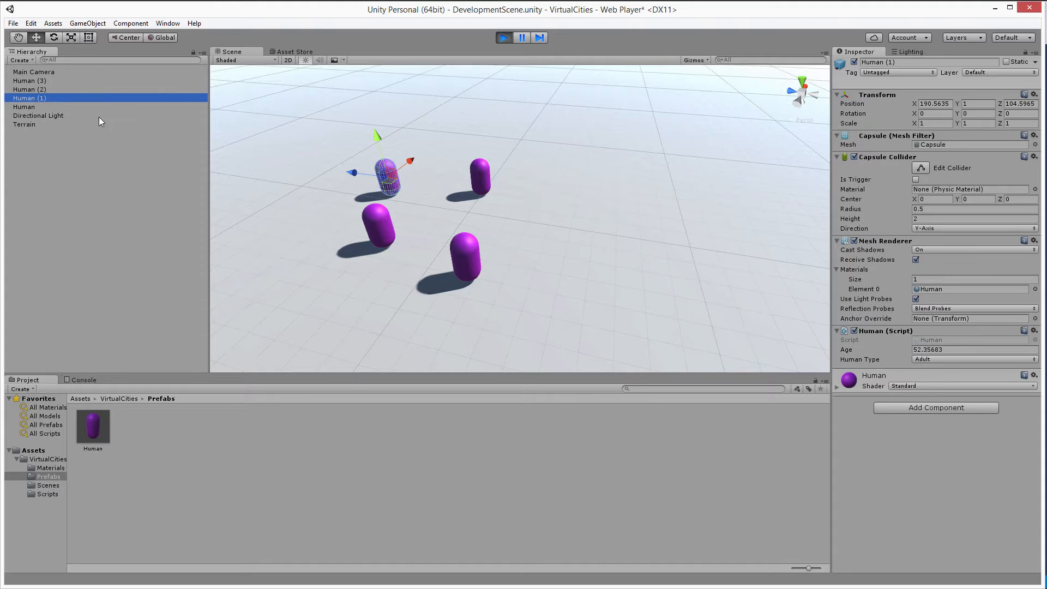
click(31, 107)
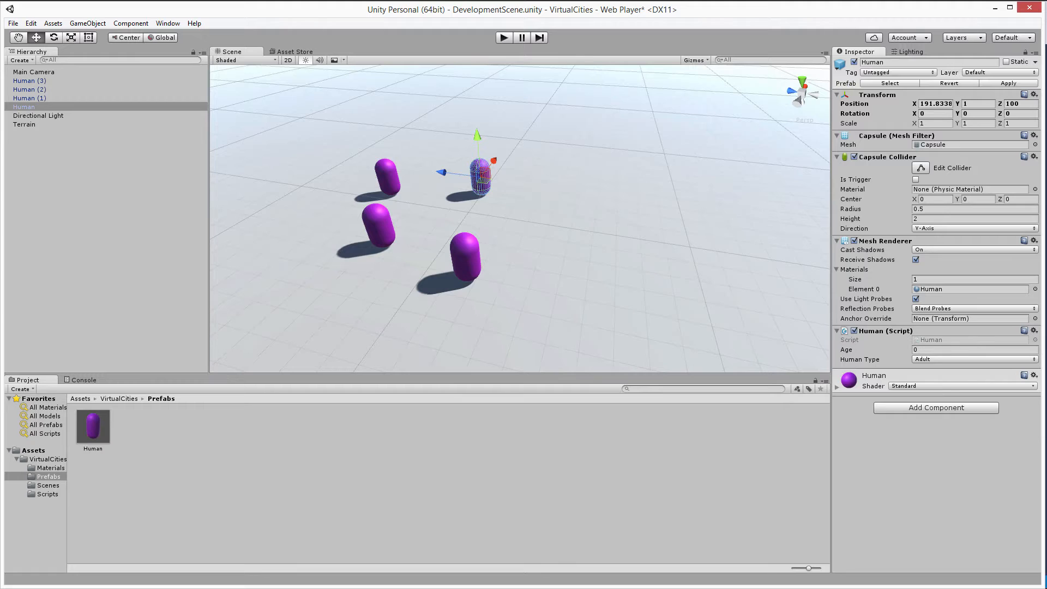
Enable Is Trigger on the Capsule Collider of all four Human instances at once.
shift+click(37, 81)
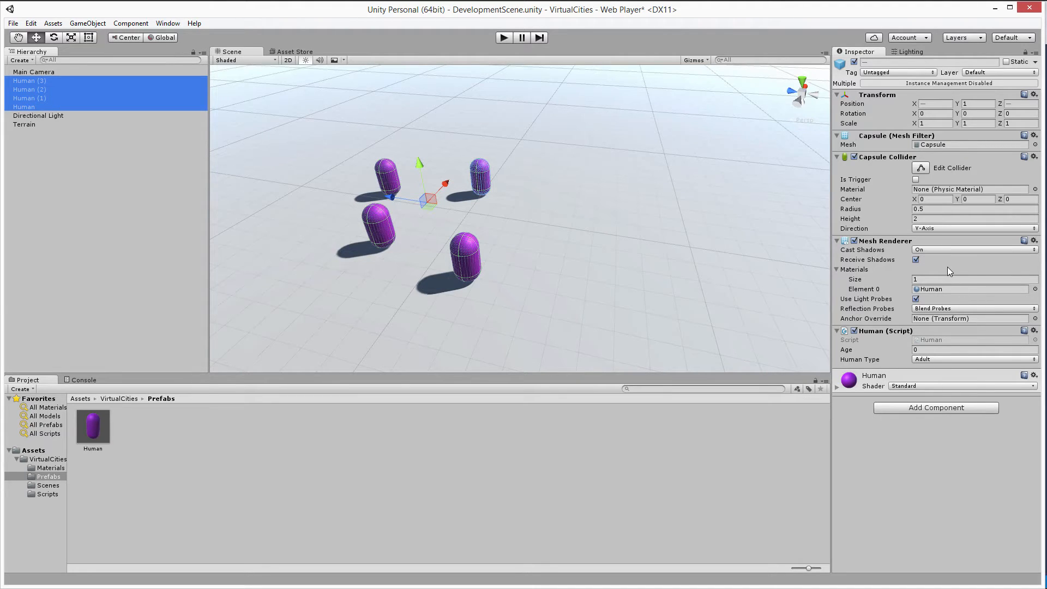
click(916, 181)
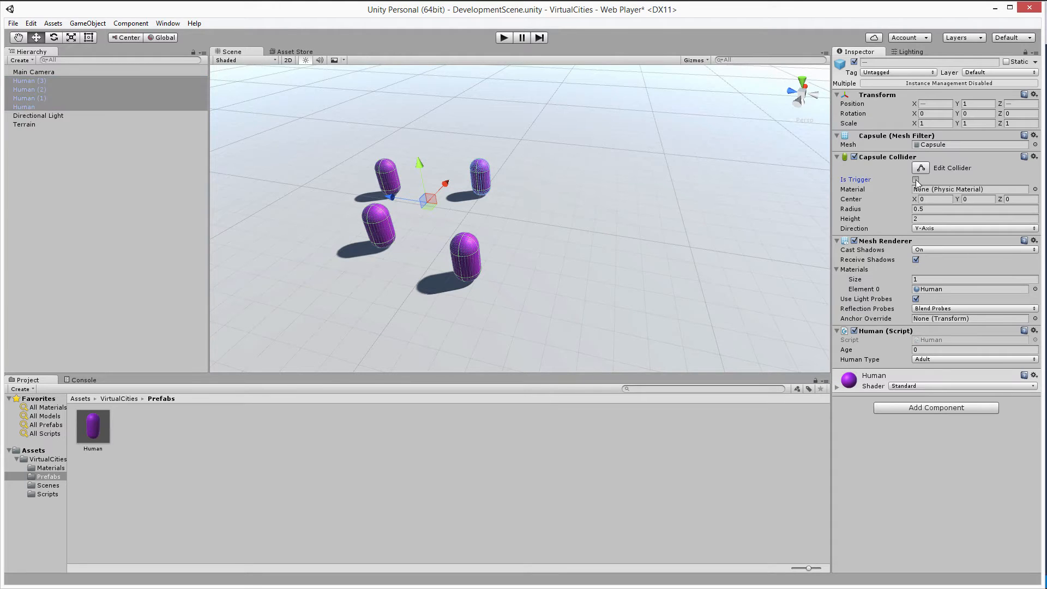
click(72, 141)
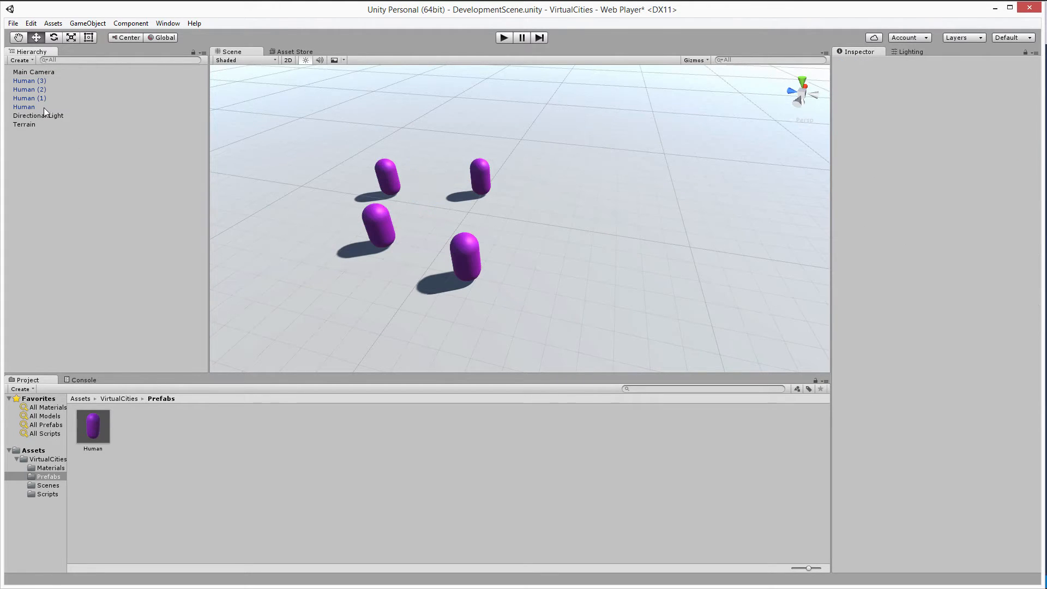
Examine the Is Trigger setting on each of the four Human instances.
click(43, 107)
click(39, 97)
click(39, 89)
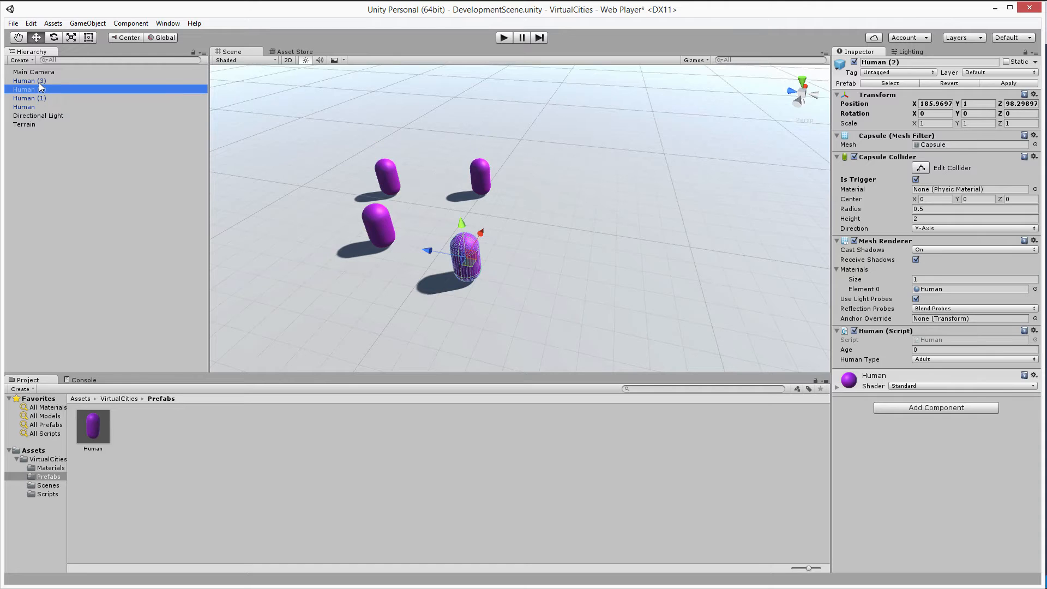
click(39, 82)
click(40, 98)
click(32, 106)
click(32, 90)
click(34, 83)
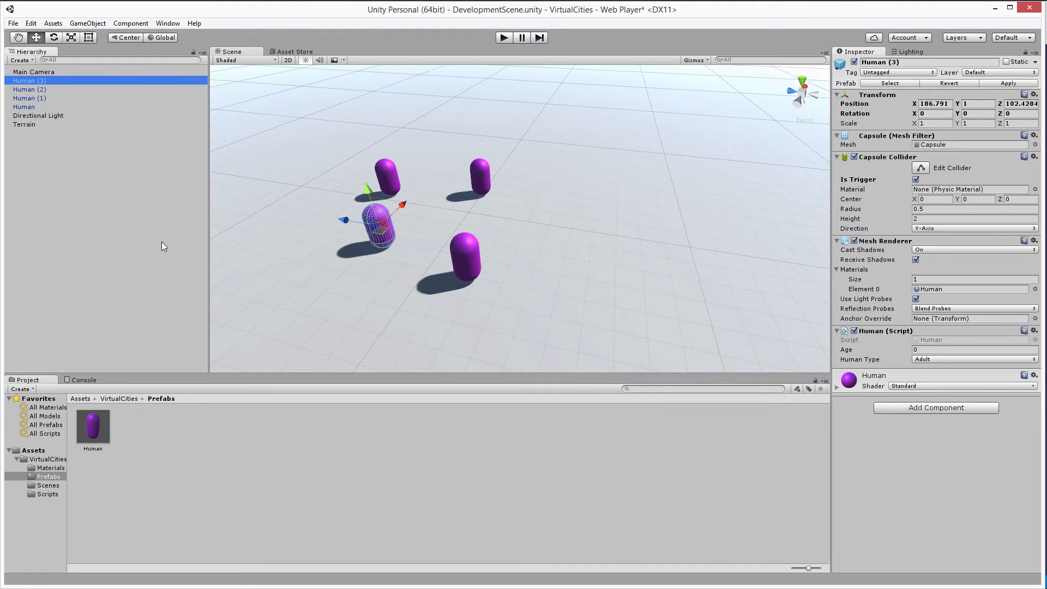
Disable Is Trigger on the Capsule Collider of all four Human instances together.
shift+click(30, 107)
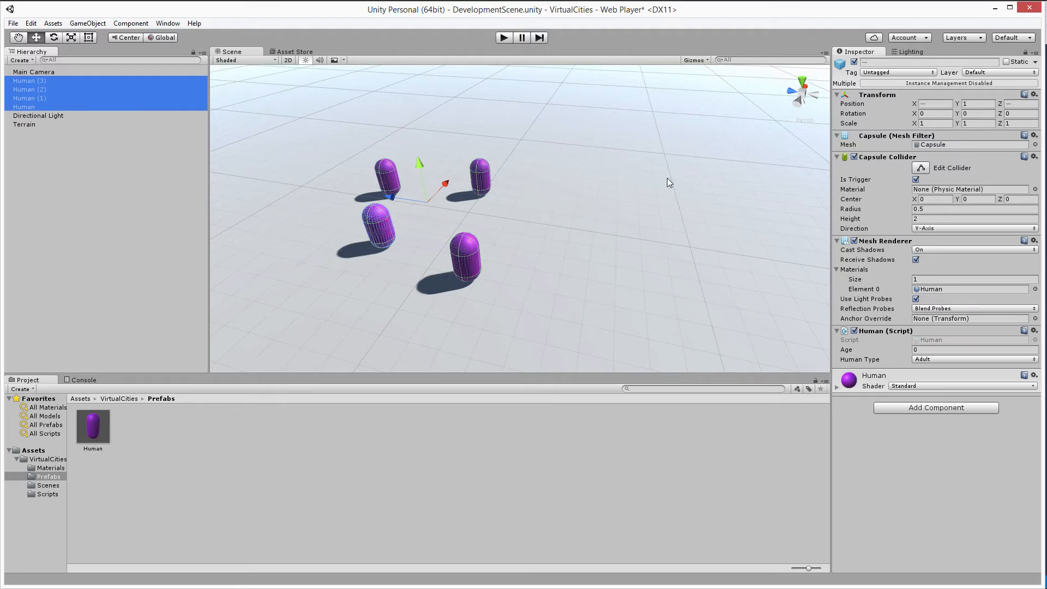
click(916, 180)
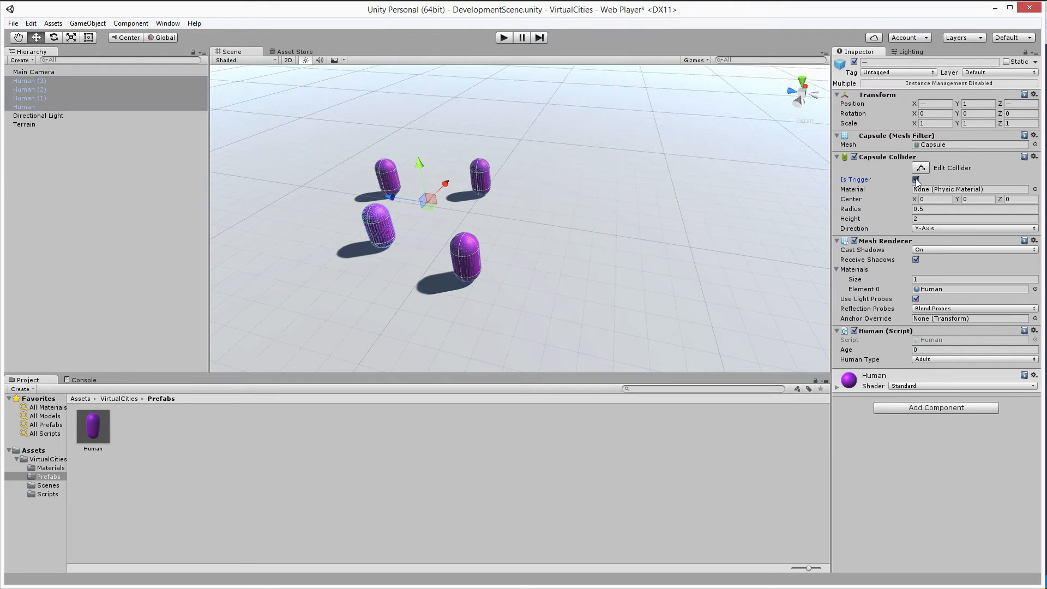
click(118, 304)
Add a Rigidbody component to the original Human instance.
click(33, 107)
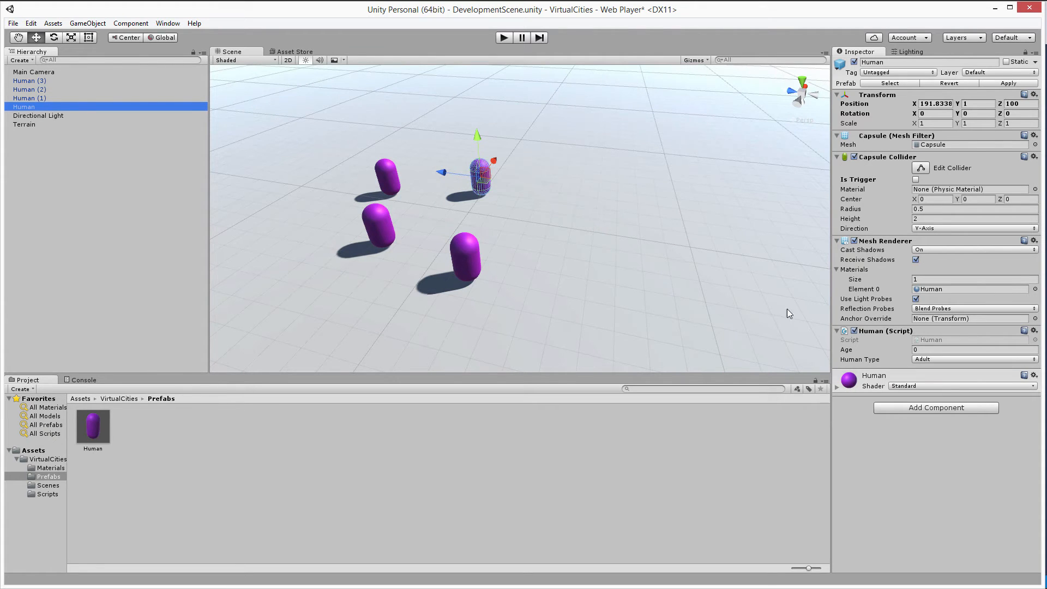
click(915, 408)
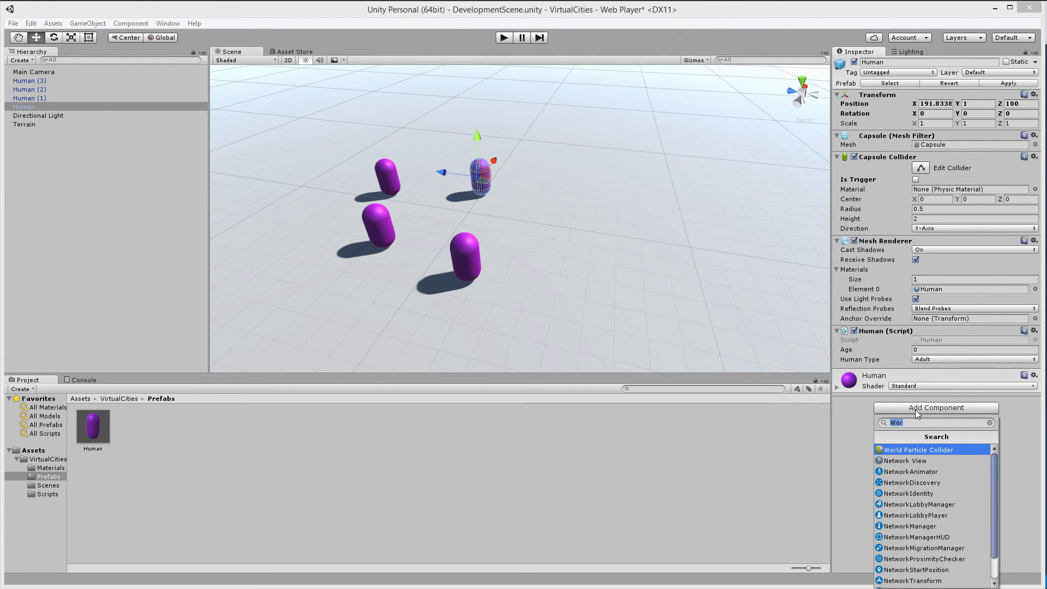
text(Rigi)
key(Return)
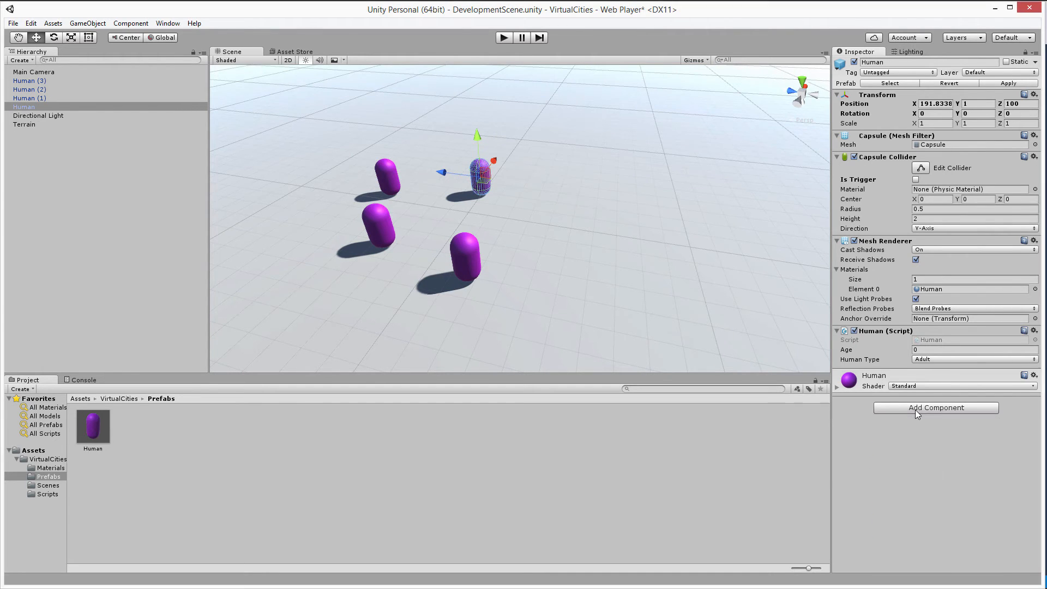
Move the Human's Rigidbody component up to directly below its Capsule Collider, accepting the break of the prefab instance.
click(1035, 372)
click(1037, 413)
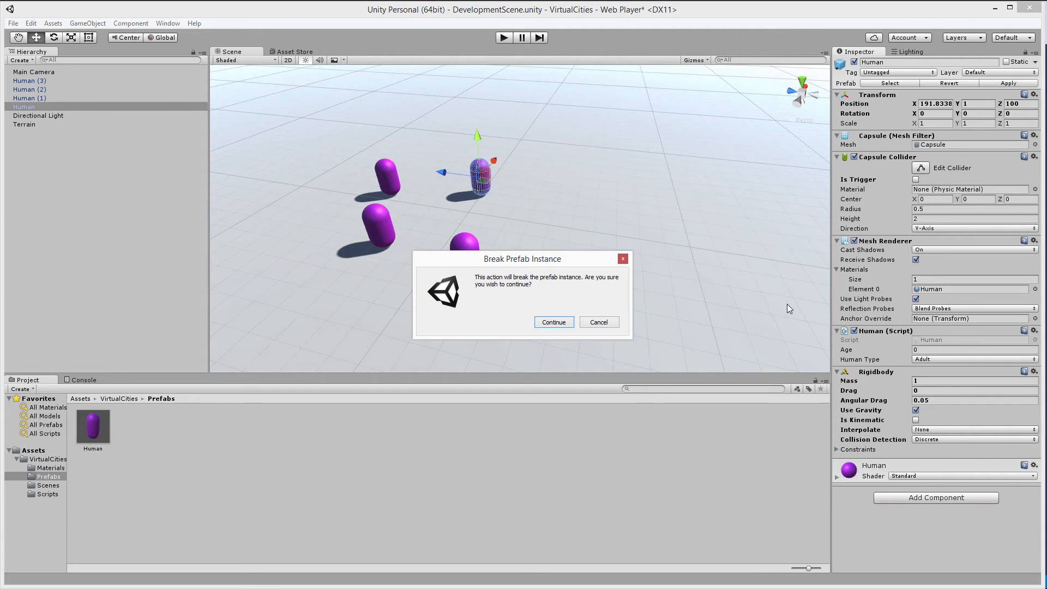
click(552, 322)
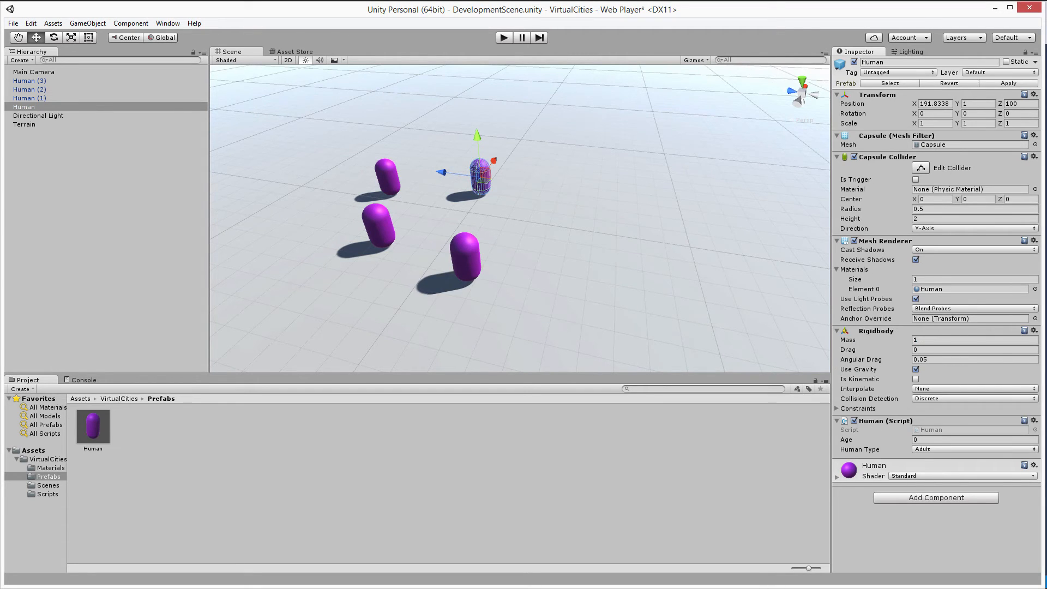
click(1035, 331)
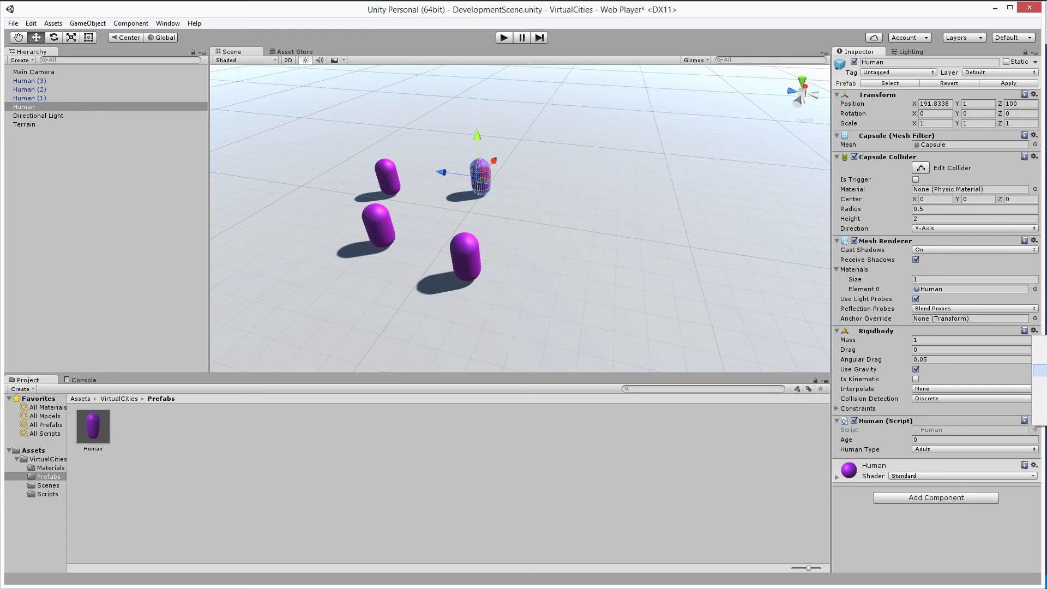
click(1039, 371)
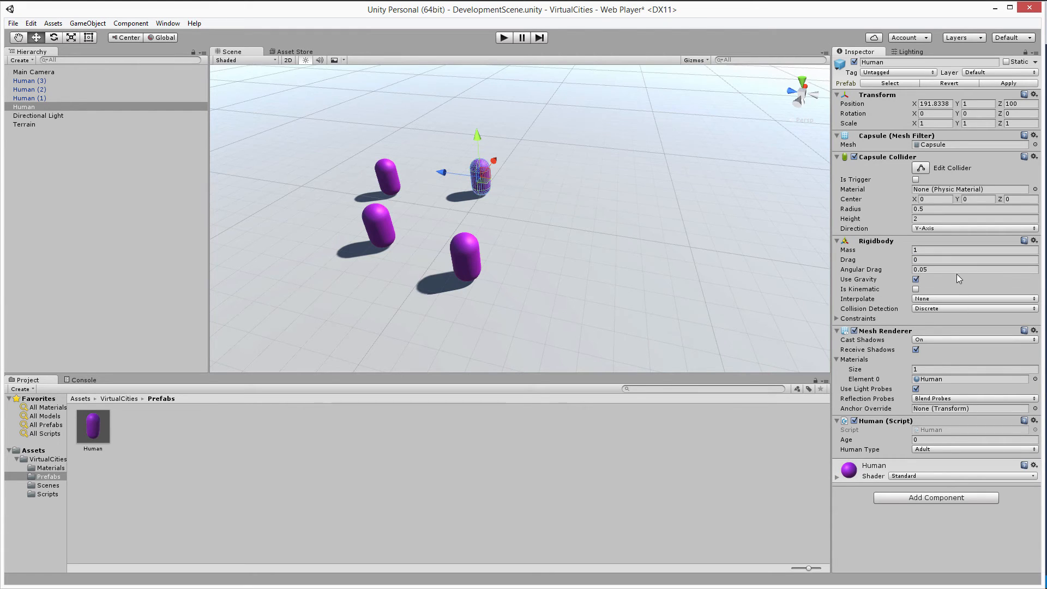
Overwrite the Human prefab with the modified Human object and apply the instance's changes to the prefab.
click(40, 135)
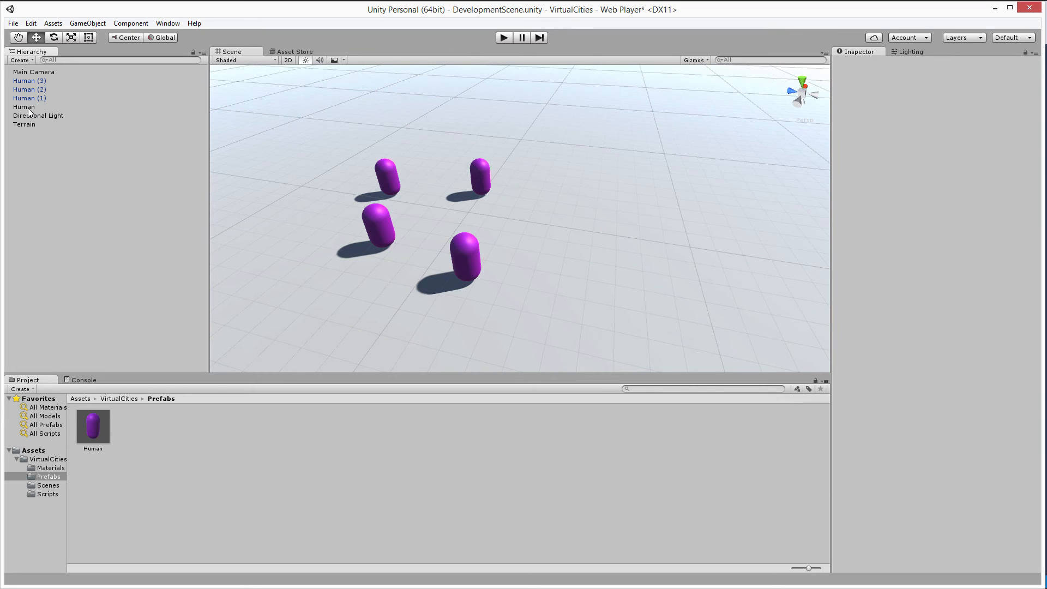
drag(27, 108, 97, 415)
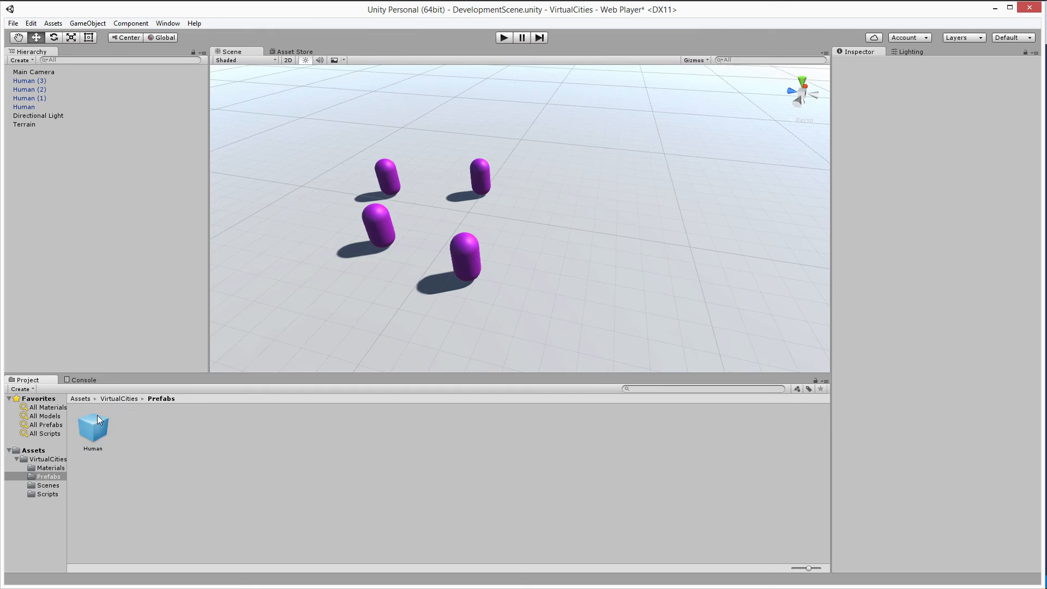
click(34, 104)
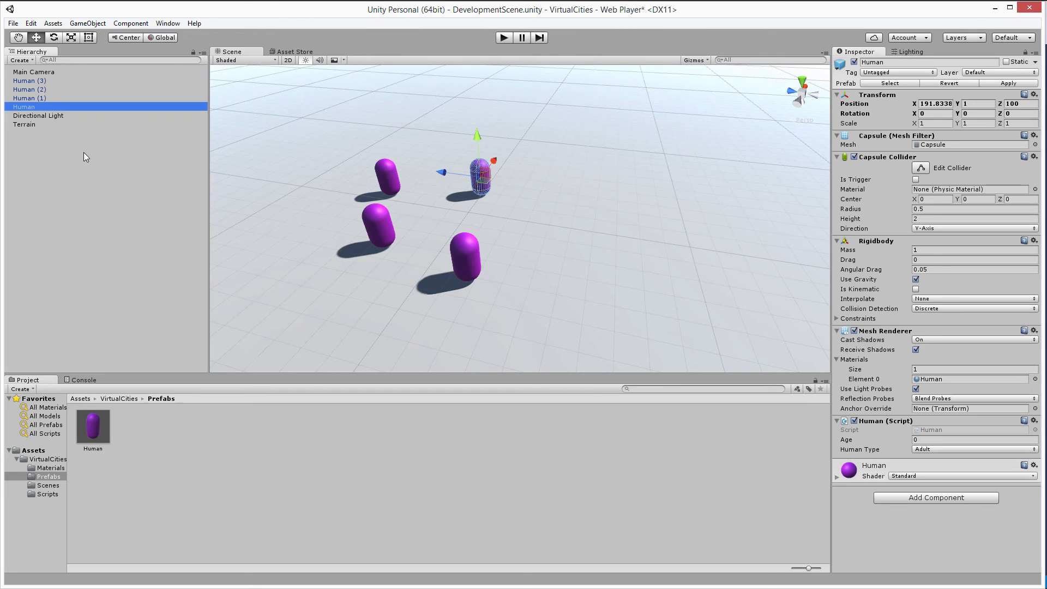
click(1008, 83)
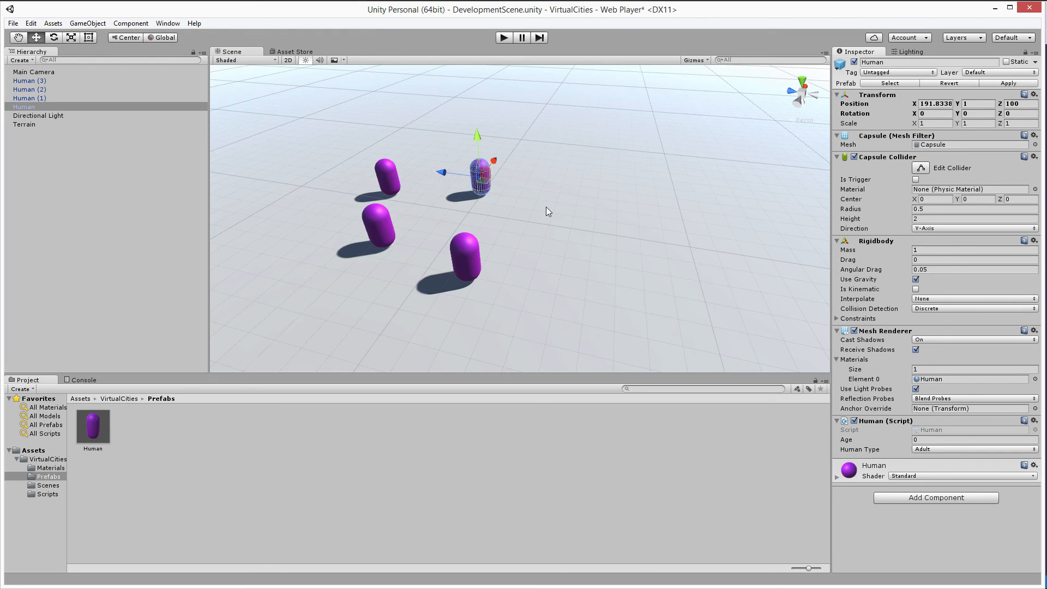
Check the components of Human (1), Human (2) and Human (3) for the Rigidbody.
click(33, 98)
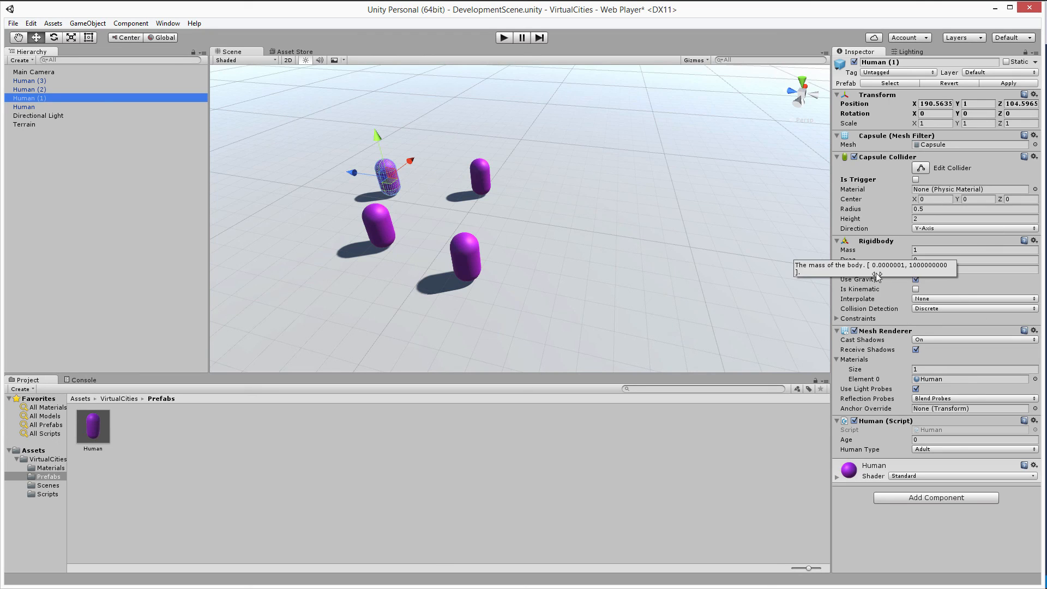
click(33, 90)
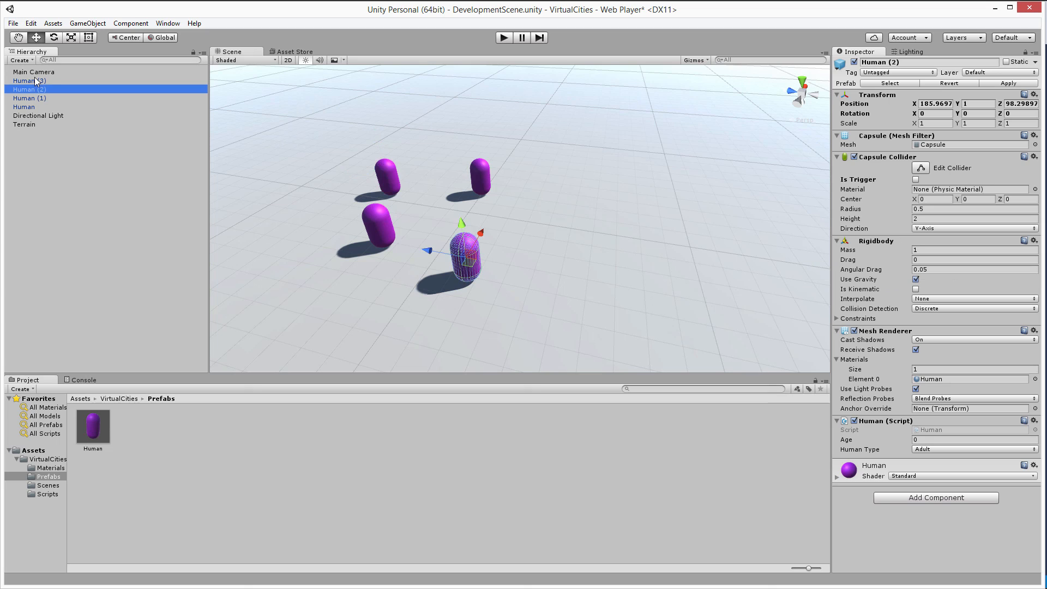
click(34, 82)
click(50, 177)
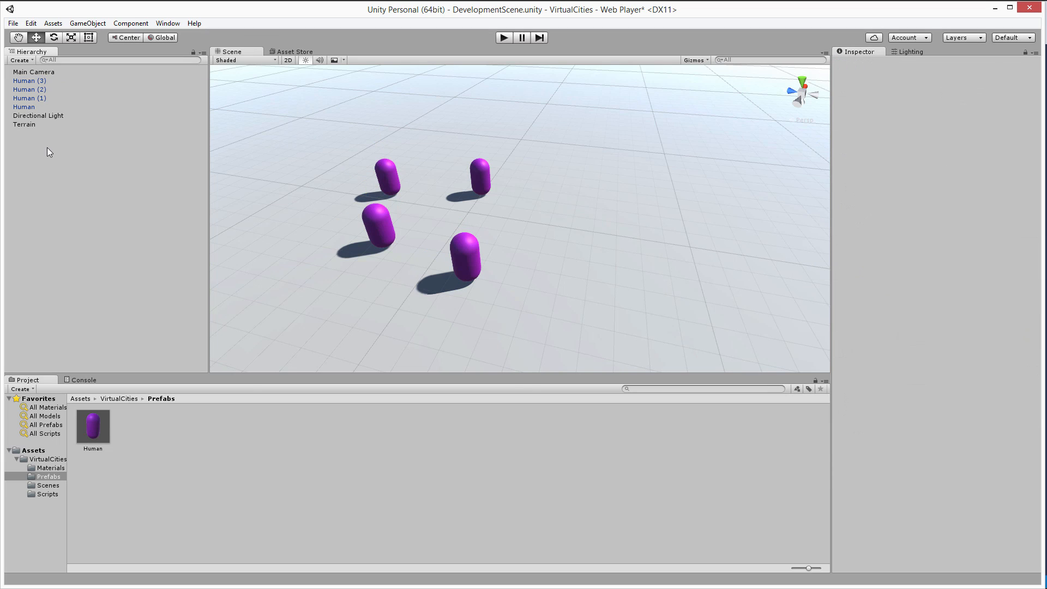